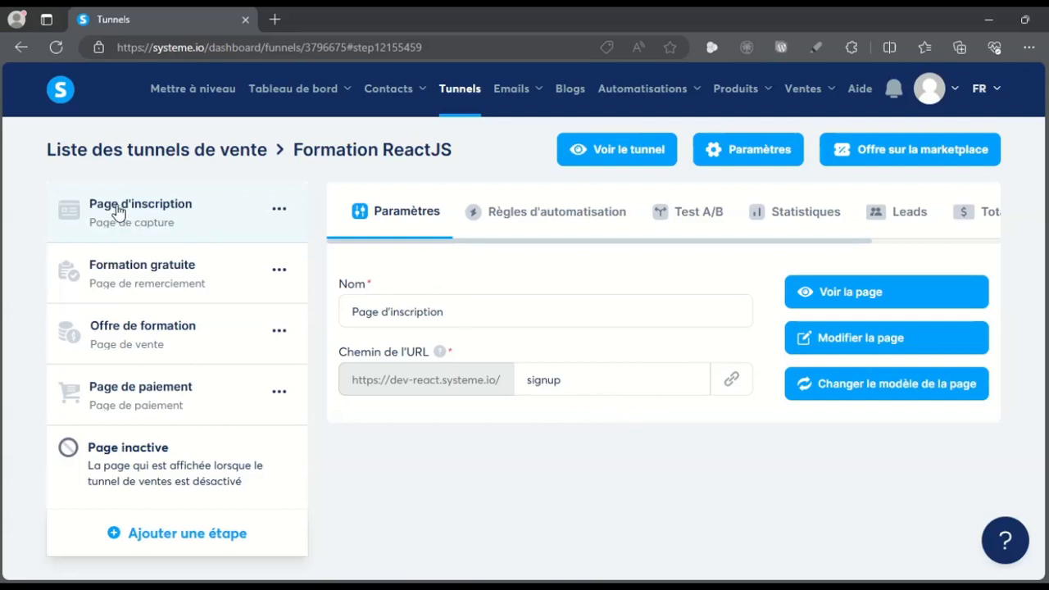
Step: Open the "Page d'inscription" step in the page editor to view its current design, and return to the funnel
{"action": "left_click", "coordinate": [853, 344]}
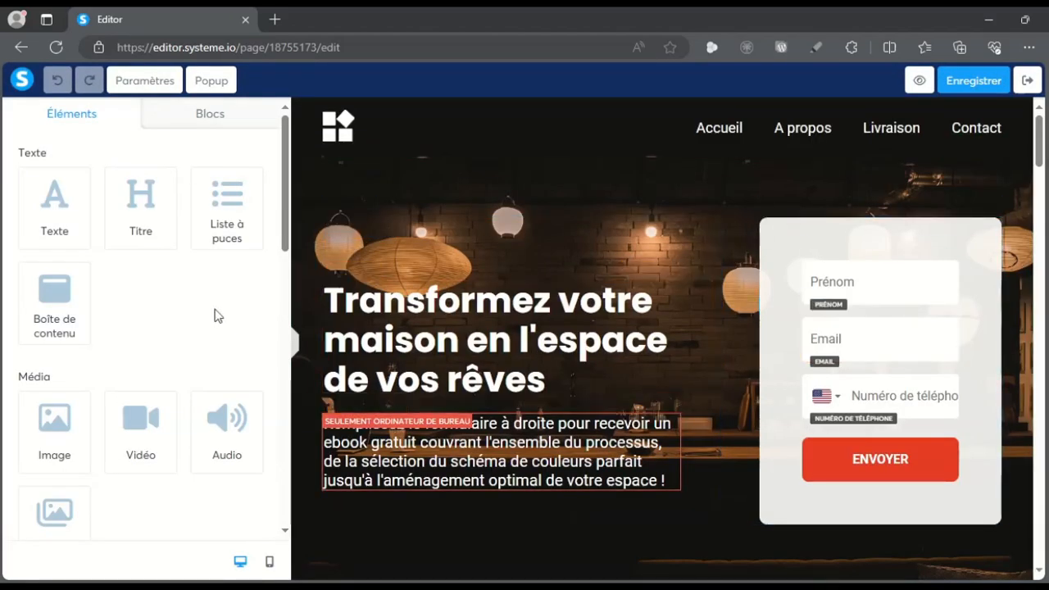
{"action": "left_click", "coordinate": [1021, 81]}
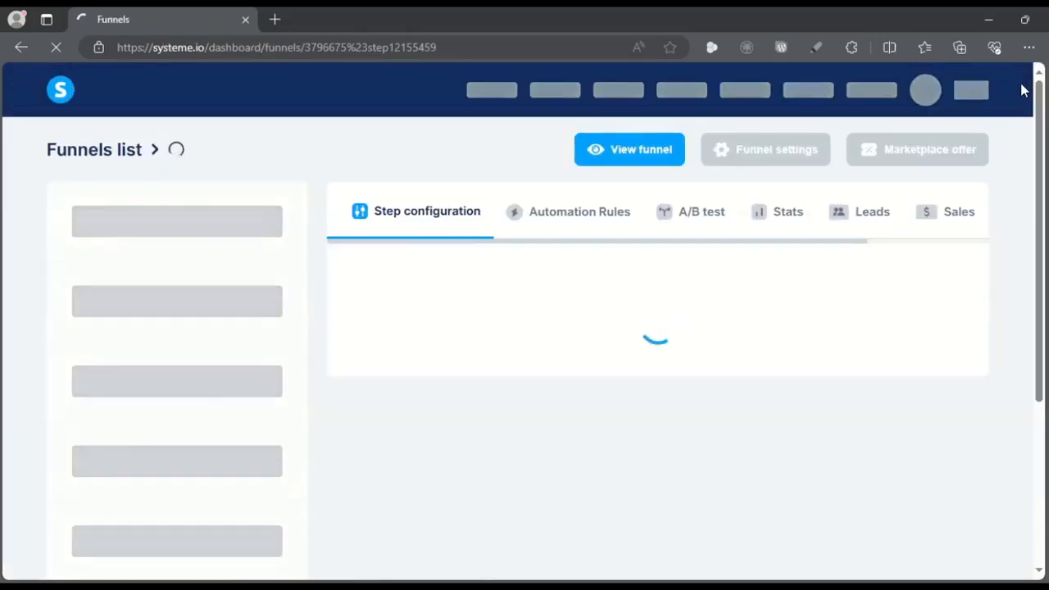
{"action": "scroll", "coordinate": [825, 443], "scroll_direction": "down", "scroll_amount": 1}
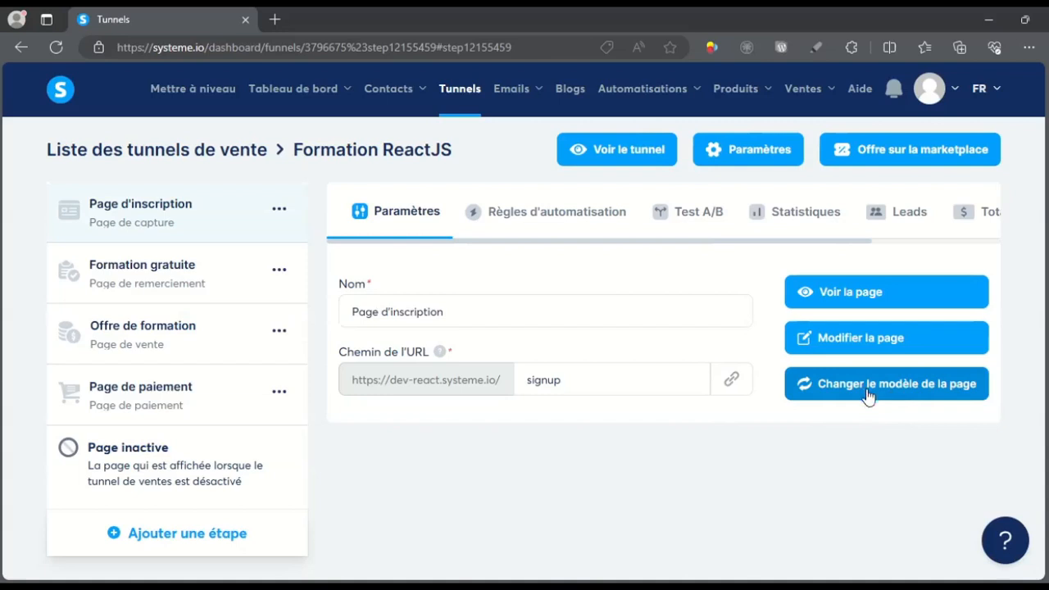
Step: Replace the template of "Page d'inscription" with the "Cattura il tuo per sempre" wedding photography template from the second page of models
{"action": "left_click", "coordinate": [842, 394]}
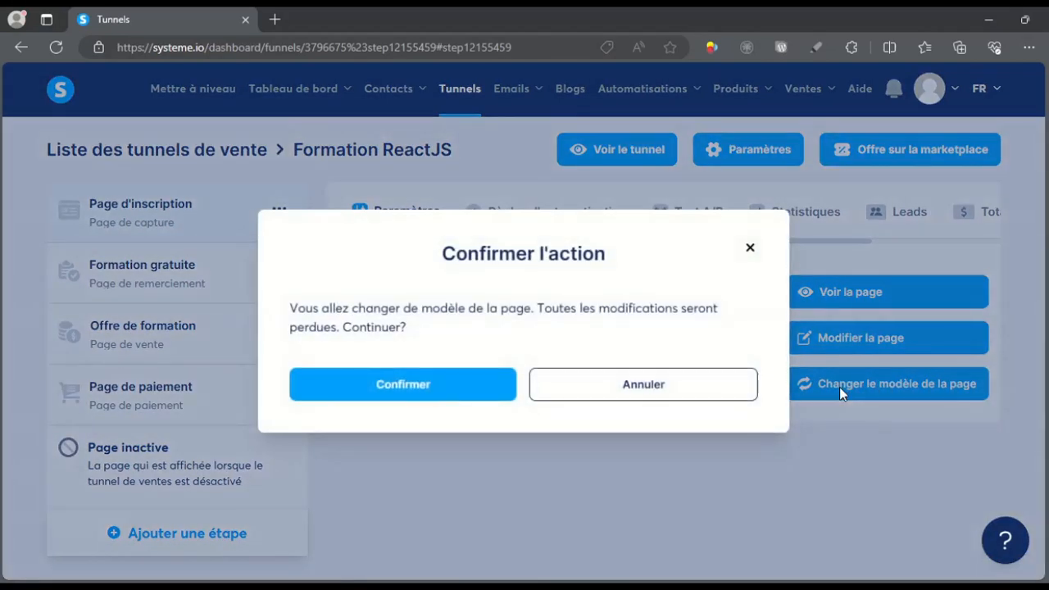
{"action": "left_click", "coordinate": [415, 387]}
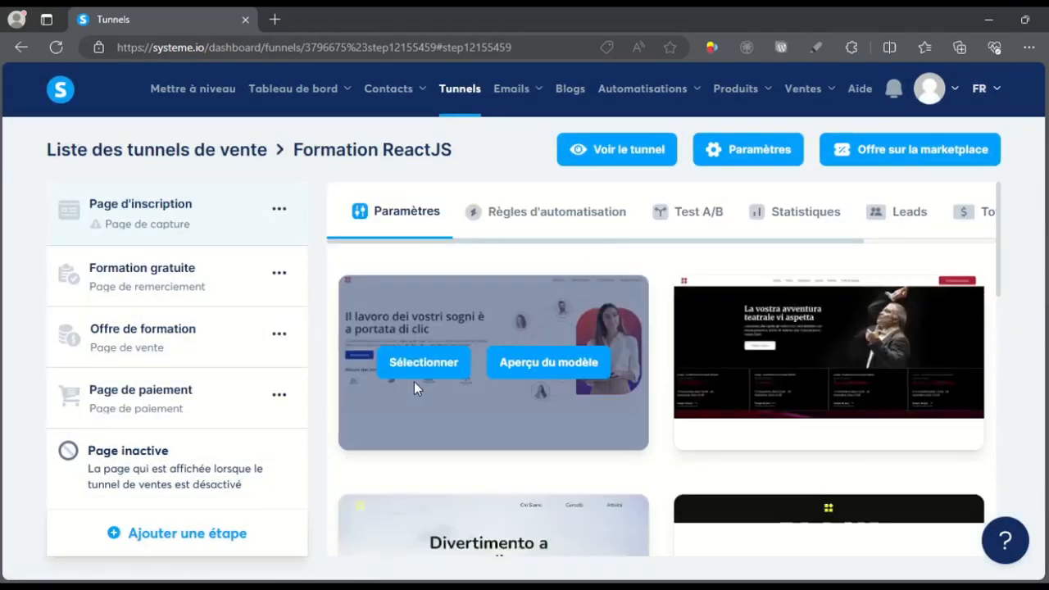
{"action": "scroll", "coordinate": [702, 414], "scroll_direction": "down", "scroll_amount": 2}
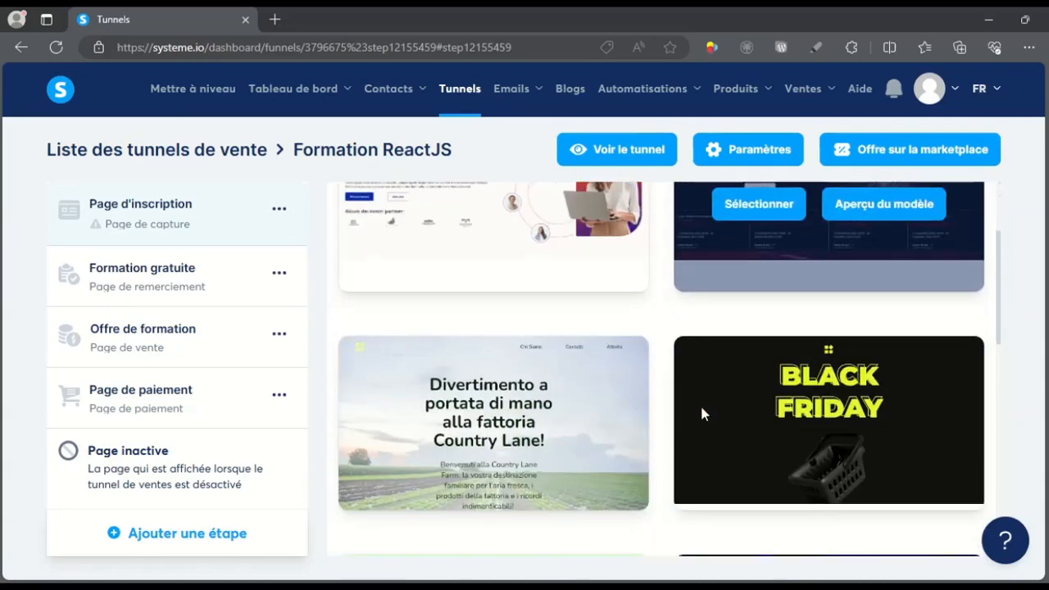
{"action": "scroll", "coordinate": [703, 410], "scroll_direction": "down", "scroll_amount": 5}
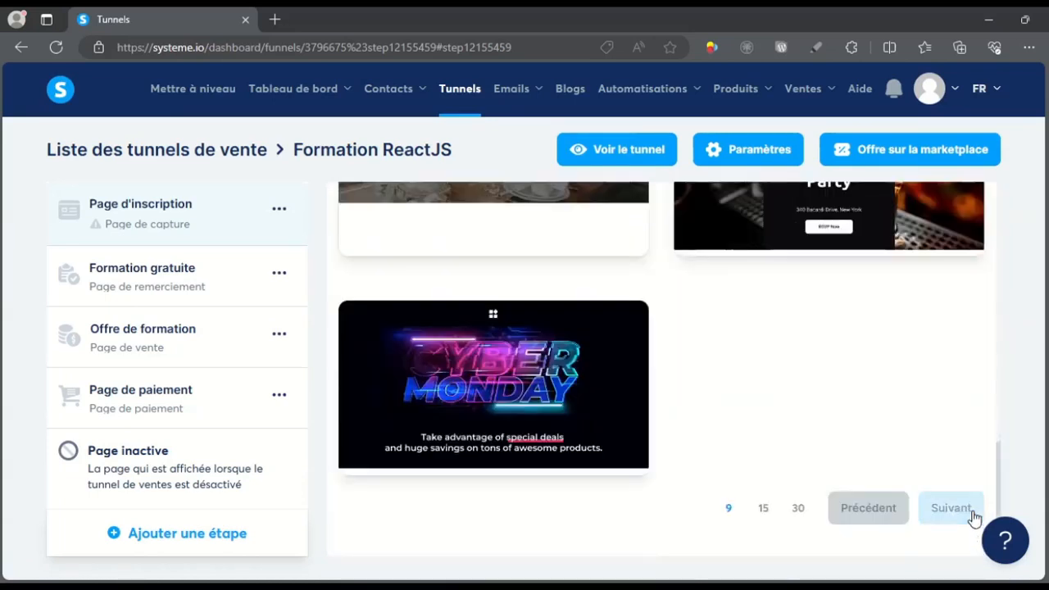
{"action": "left_click", "coordinate": [961, 506]}
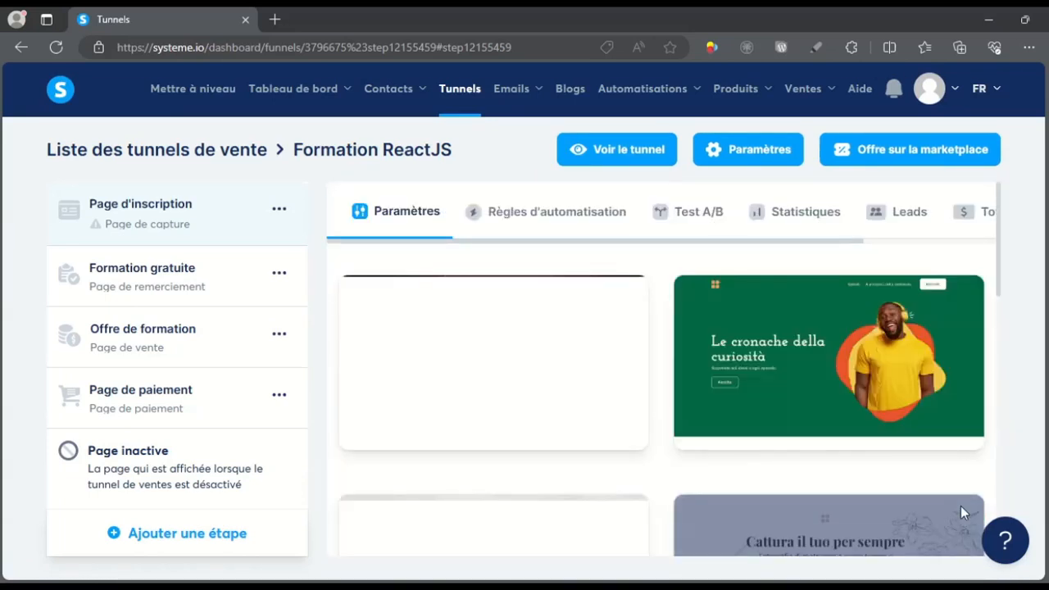
{"action": "scroll", "coordinate": [961, 506], "scroll_direction": "down", "scroll_amount": 3}
{"action": "scroll", "coordinate": [960, 505], "scroll_direction": "down", "scroll_amount": 2}
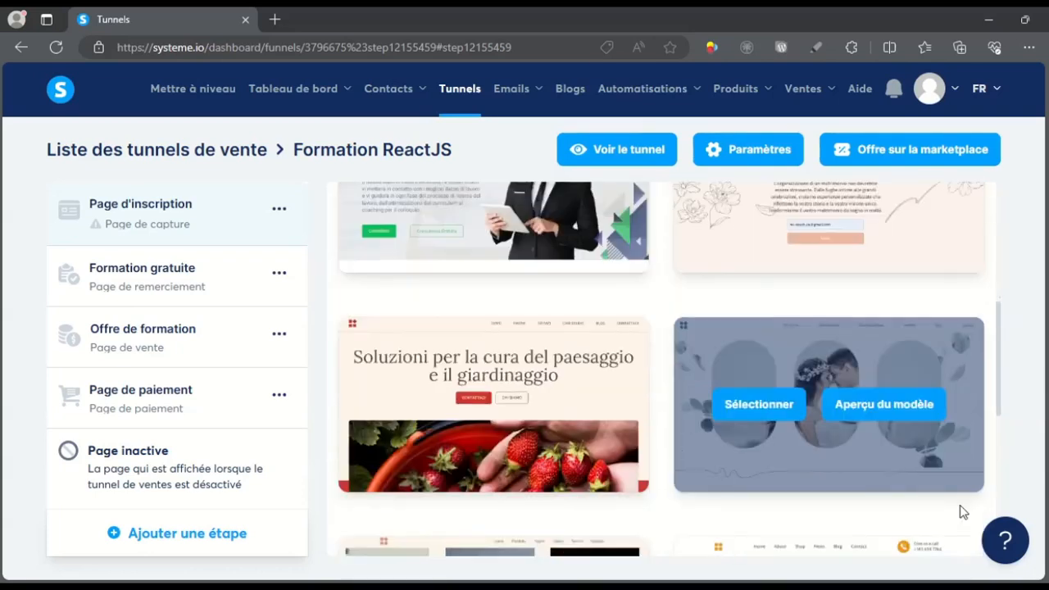
{"action": "scroll", "coordinate": [960, 507], "scroll_direction": "up", "scroll_amount": 2}
{"action": "scroll", "coordinate": [820, 481], "scroll_direction": "up", "scroll_amount": 1}
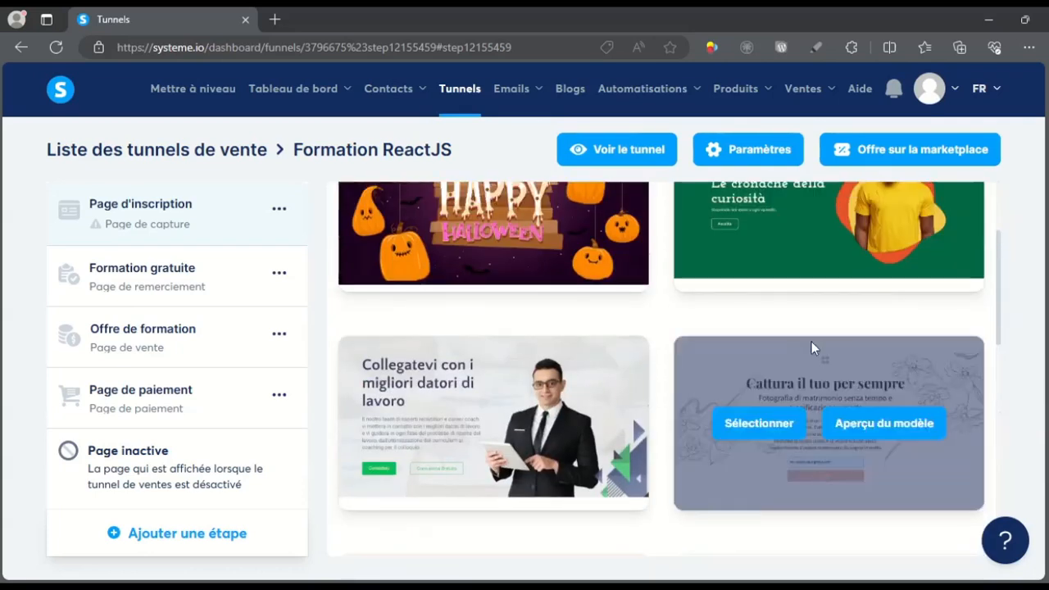
{"action": "left_click", "coordinate": [752, 426]}
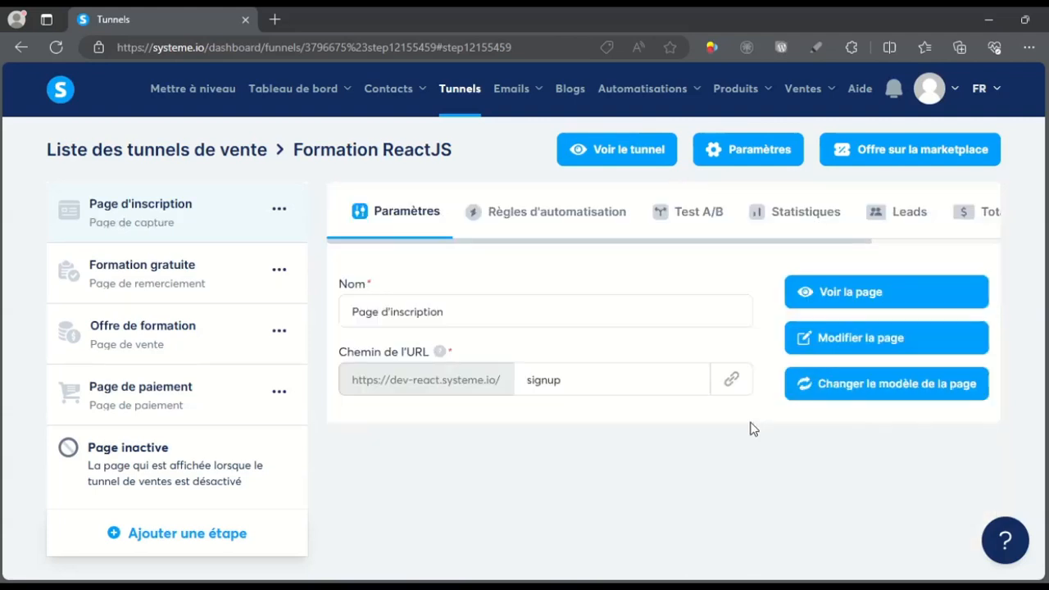
Step: Open "Page d'inscription" with its new template in the page editor
{"action": "left_click", "coordinate": [843, 342]}
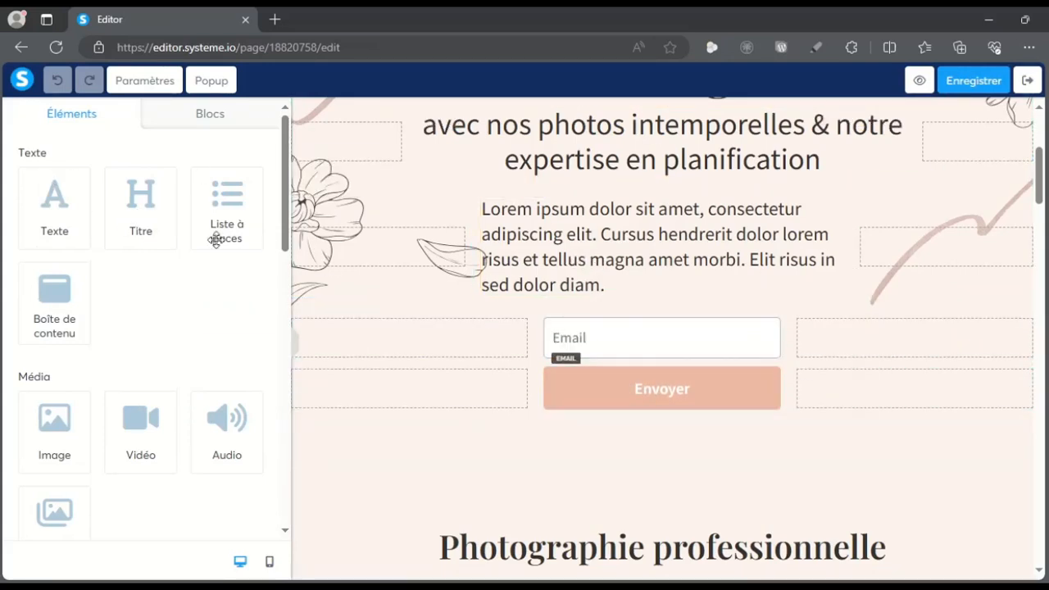
{"action": "scroll", "coordinate": [568, 271], "scroll_direction": "up", "scroll_amount": 3}
{"action": "scroll", "coordinate": [567, 271], "scroll_direction": "up", "scroll_amount": 1}
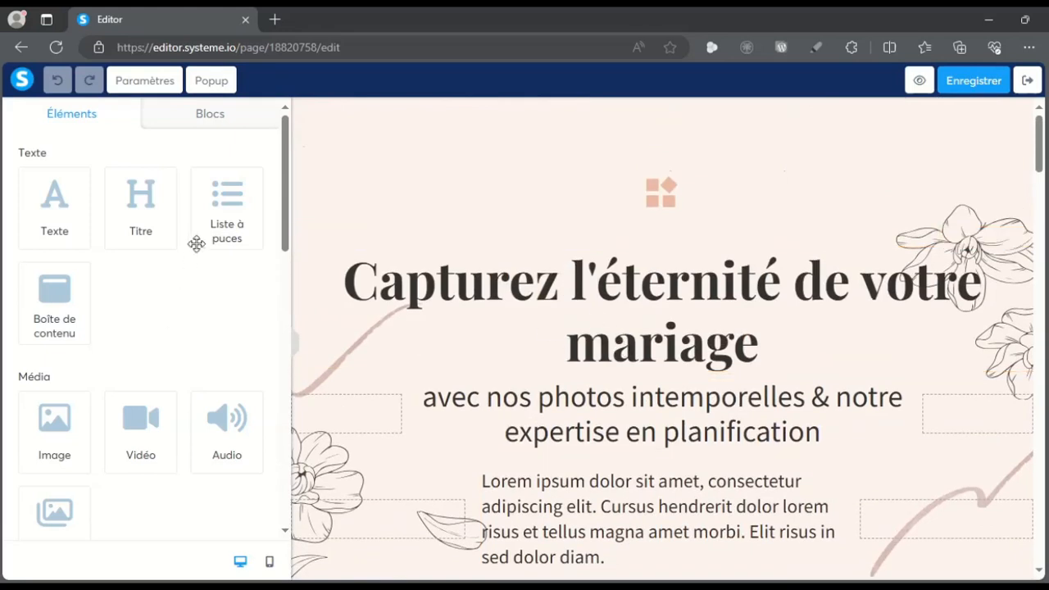
Step: In the page settings, set the SEO title to "Page d'inscription à la formation gratuite"
{"action": "left_click", "coordinate": [151, 89]}
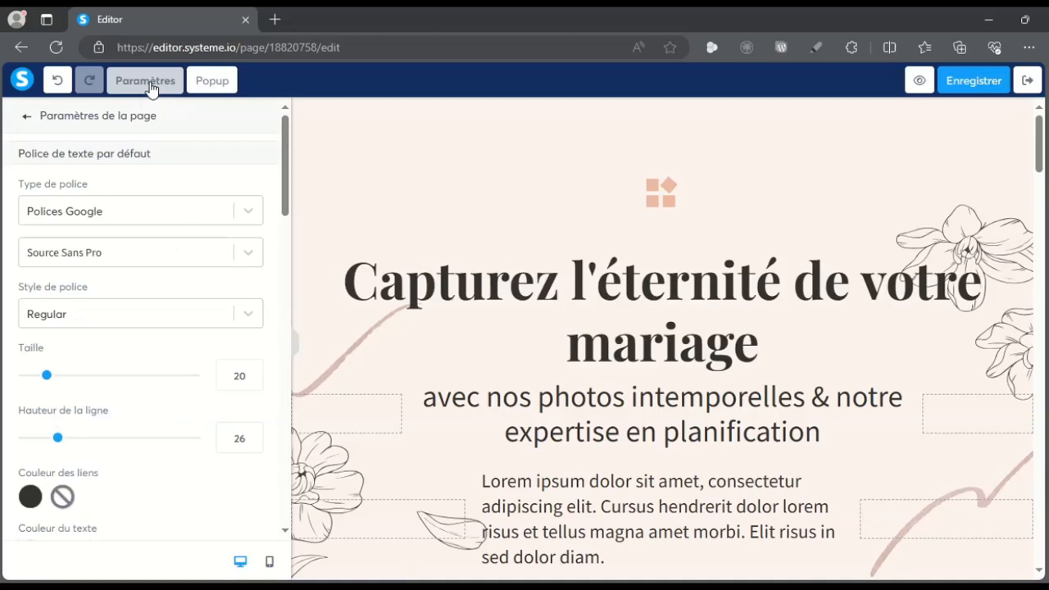
{"action": "scroll", "coordinate": [156, 328], "scroll_direction": "down", "scroll_amount": 6}
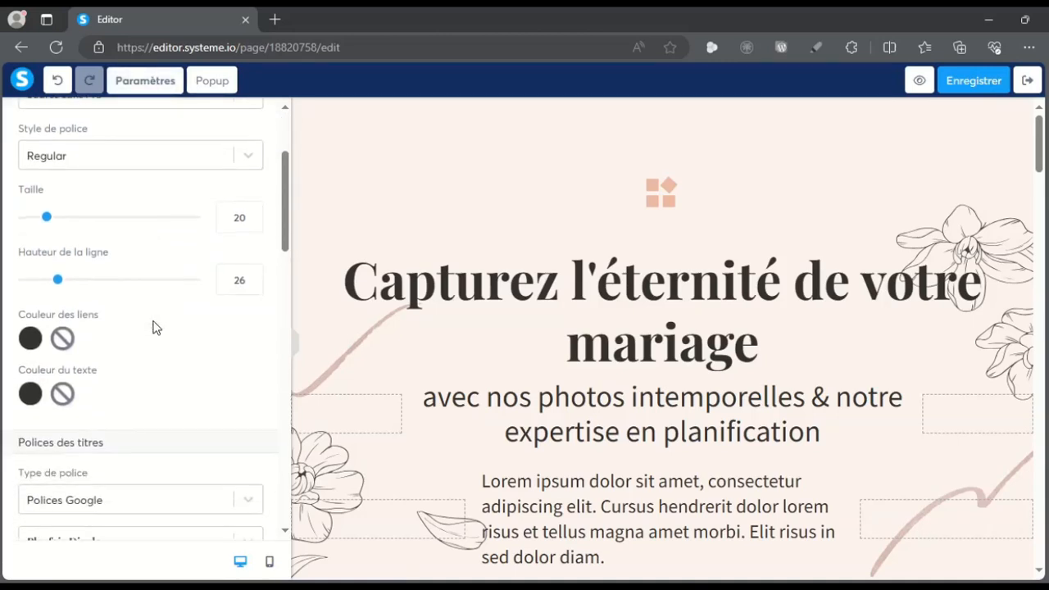
{"action": "scroll", "coordinate": [156, 326], "scroll_direction": "down", "scroll_amount": 7}
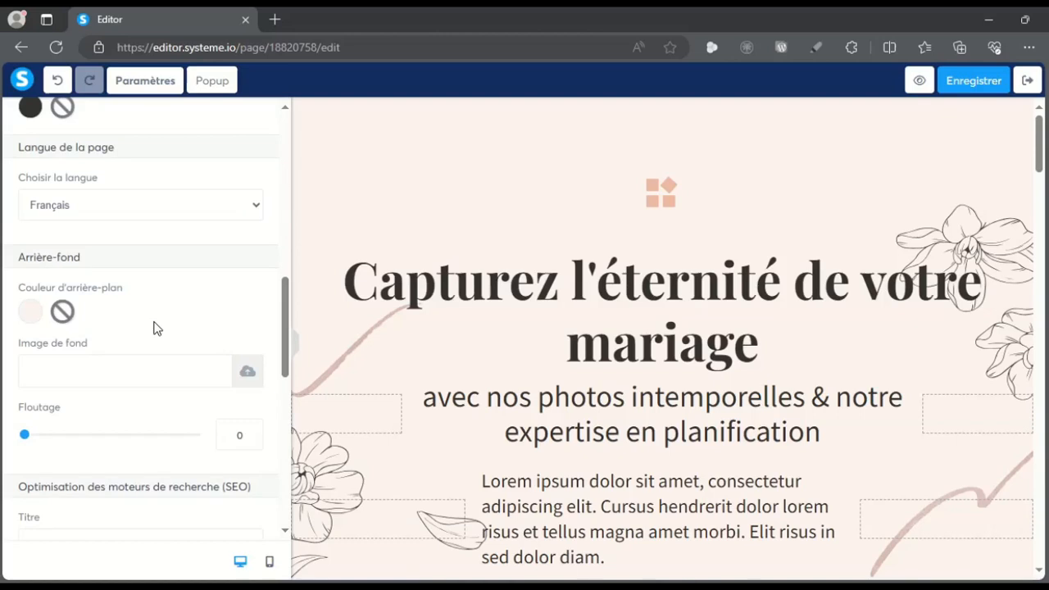
{"action": "scroll", "coordinate": [156, 327], "scroll_direction": "down", "scroll_amount": 6}
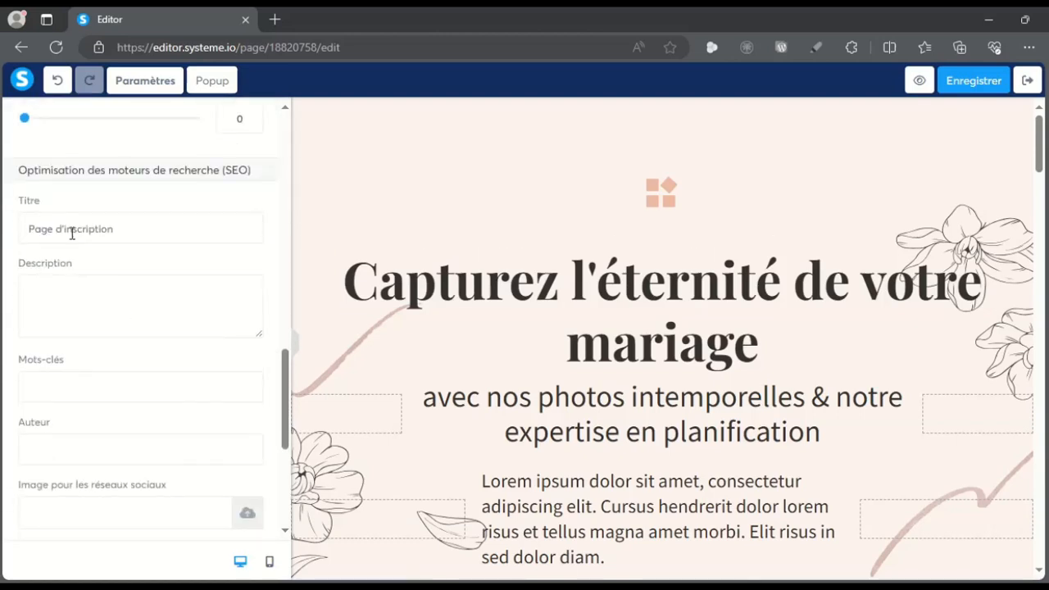
{"action": "left_click_drag", "start_coordinate": [142, 233], "coordinate": [44, 237]}
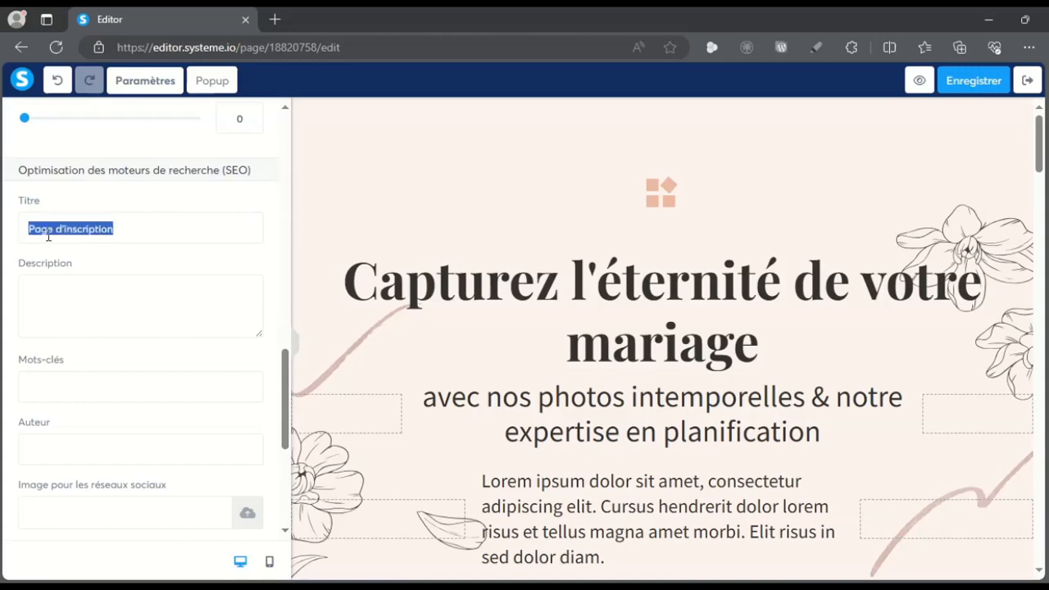
{"action": "left_click", "coordinate": [146, 232]}
{"action": "type", "text": "à la formation gratuite"}
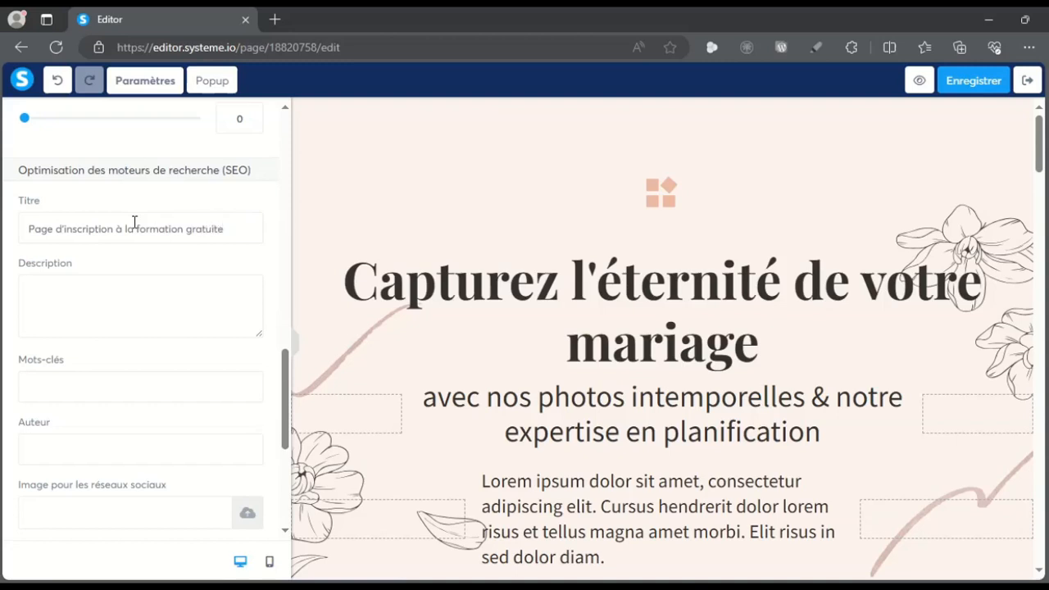
Step: Enter the SEO description "Inscrivez-vous à la formation gratuite pour apprendre le framework JavaScript nommé React."
{"action": "left_click", "coordinate": [152, 312]}
{"action": "type", "text": "vous à la "}
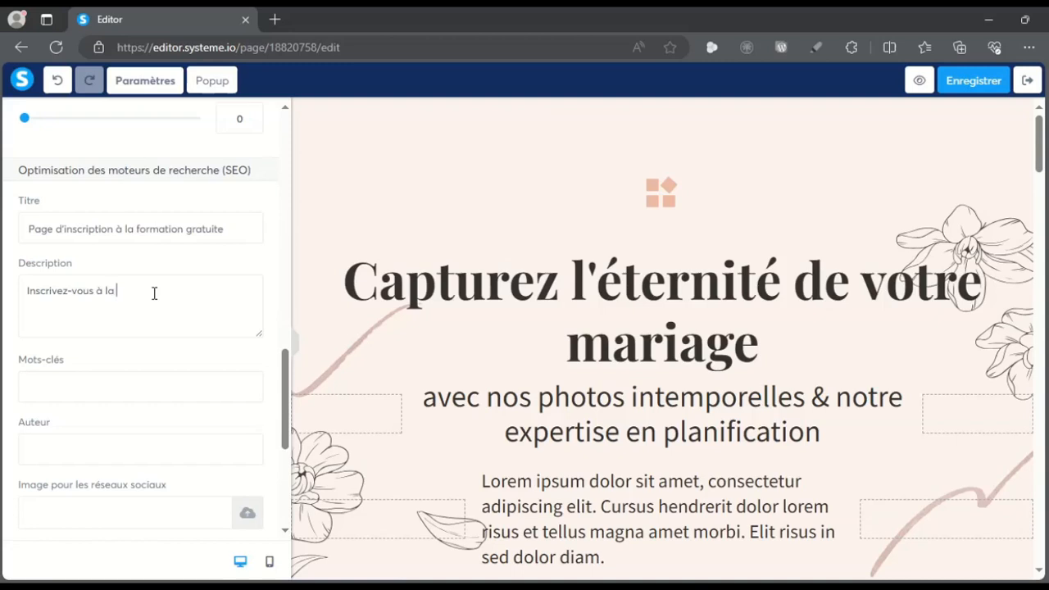
{"action": "type", "text": "formation gratuite pour apprendre"}
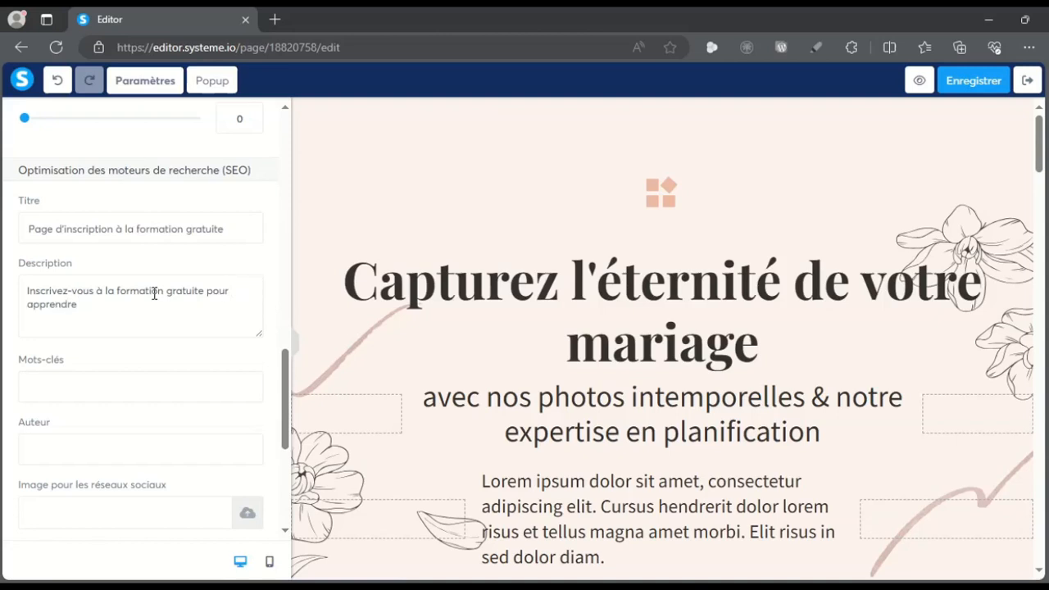
{"action": "type", "text": " le framework JavaScript"}
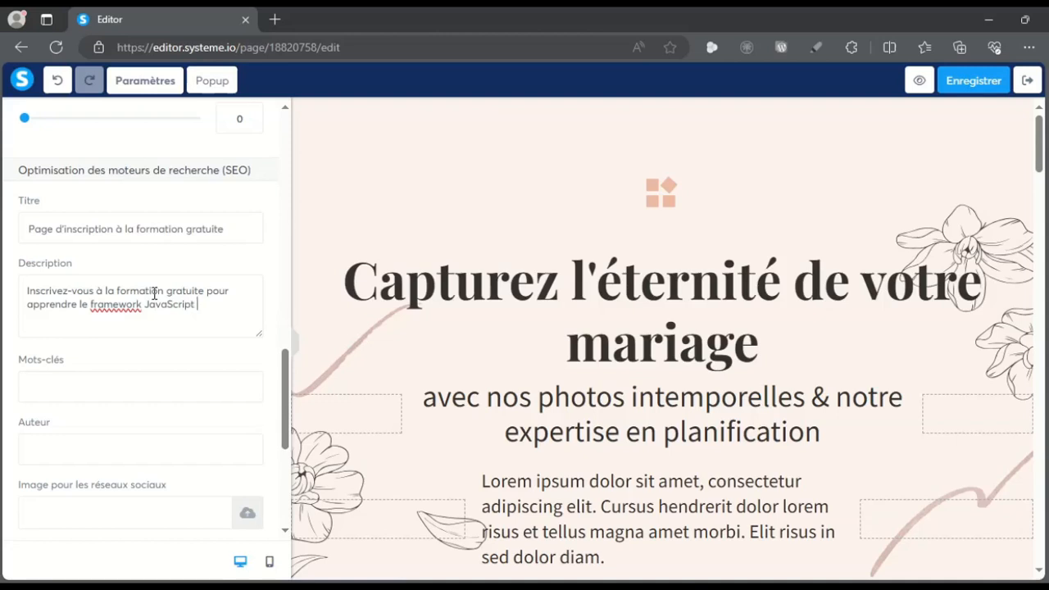
{"action": "type", "text": " nommé React."}
Step: Set the SEO keywords to "formation react, tutoriel javascript"
{"action": "left_click", "coordinate": [122, 387]}
{"action": "type", "text": "formation "}
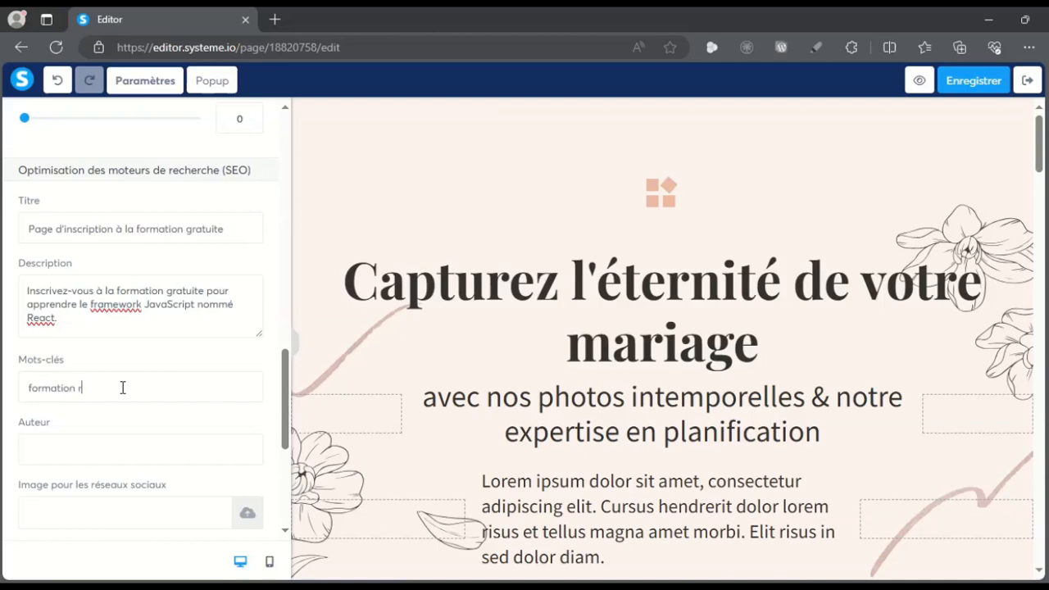
{"action": "type", "text": "react, tutor"}
{"action": "key", "text": "BackSpace"}
{"action": "key", "text": "BackSpace"}
{"action": "key", "text": "BackSpace"}
{"action": "type", "text": "javascript"}
Step: Check the remaining SEO, tracking and affiliation settings and save the page
{"action": "scroll", "coordinate": [186, 350], "scroll_direction": "down", "scroll_amount": 1}
{"action": "scroll", "coordinate": [186, 355], "scroll_direction": "down", "scroll_amount": 2}
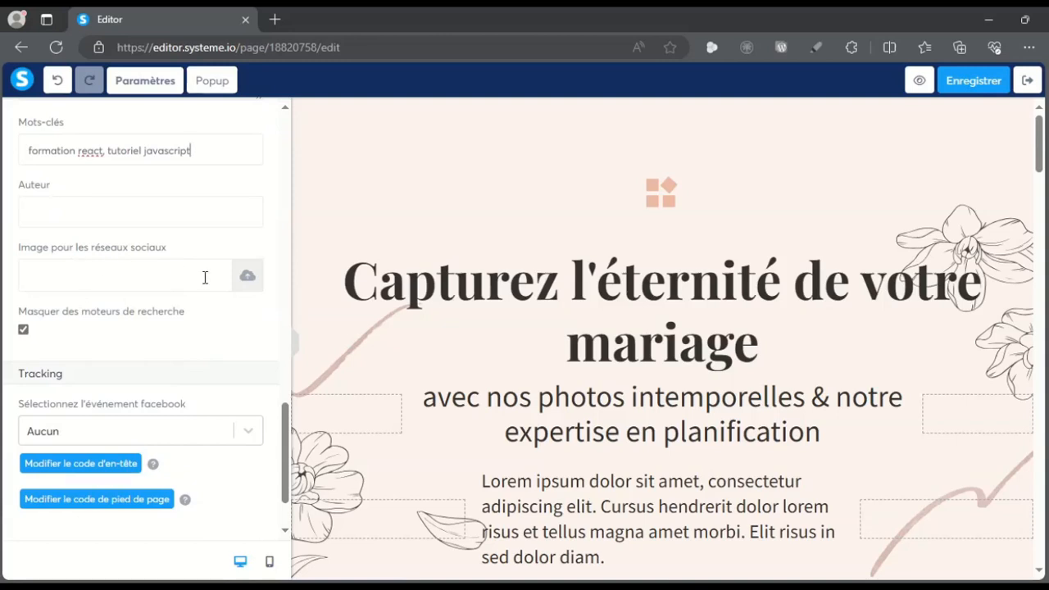
{"action": "scroll", "coordinate": [122, 305], "scroll_direction": "down", "scroll_amount": 1}
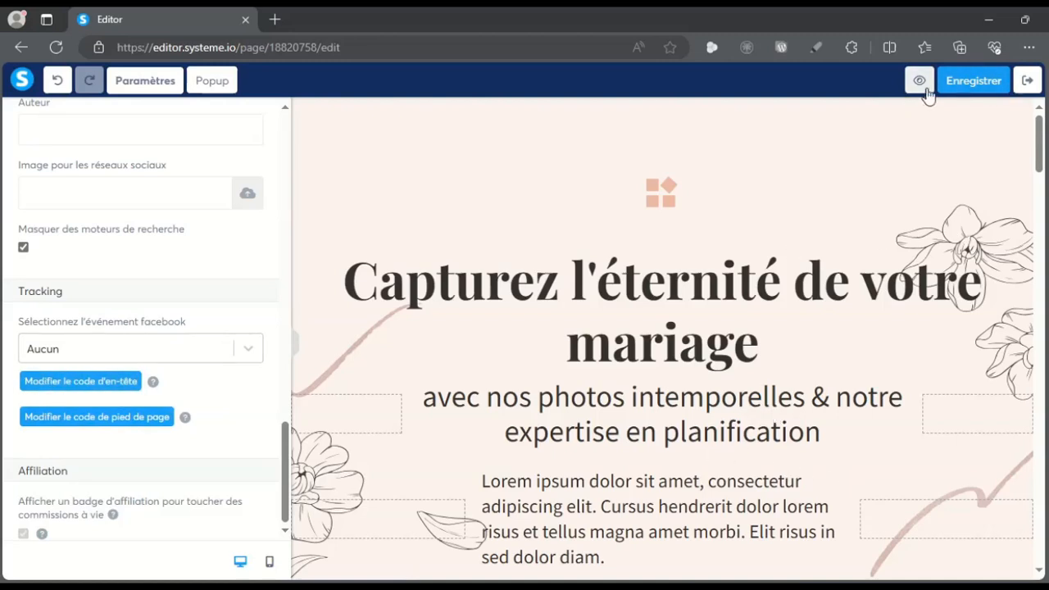
{"action": "left_click", "coordinate": [965, 81]}
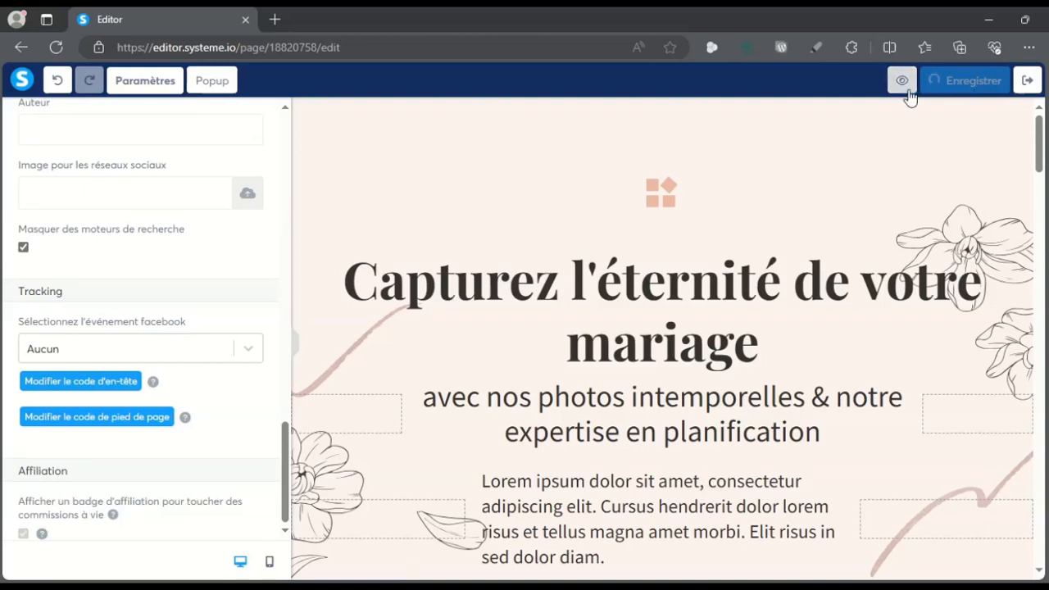
Step: Preview the saved page, look through its sections, and close the preview
{"action": "left_click", "coordinate": [908, 82]}
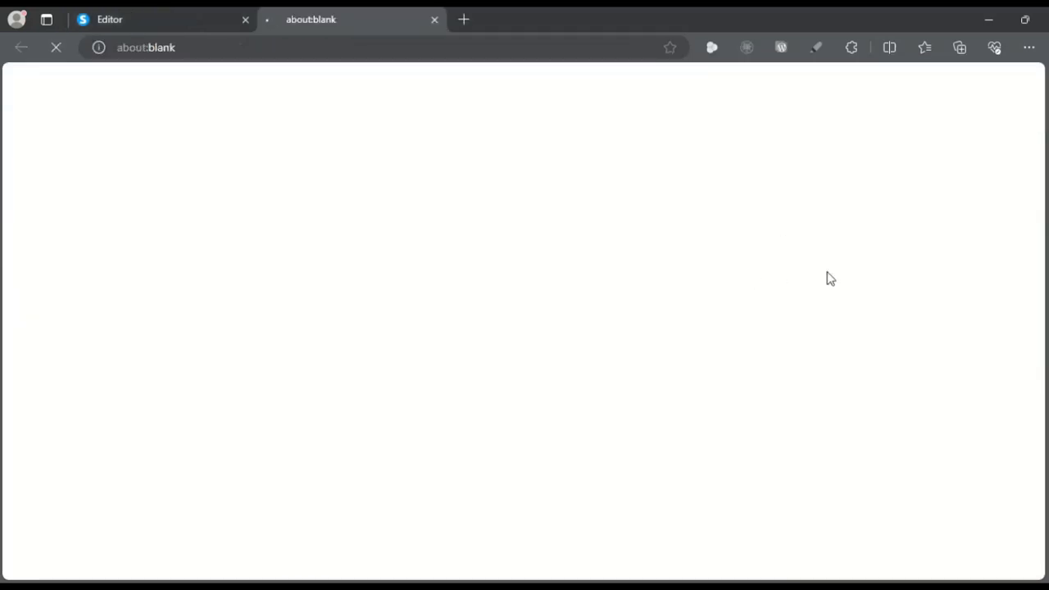
{"action": "scroll", "coordinate": [853, 285], "scroll_direction": "down", "scroll_amount": 20}
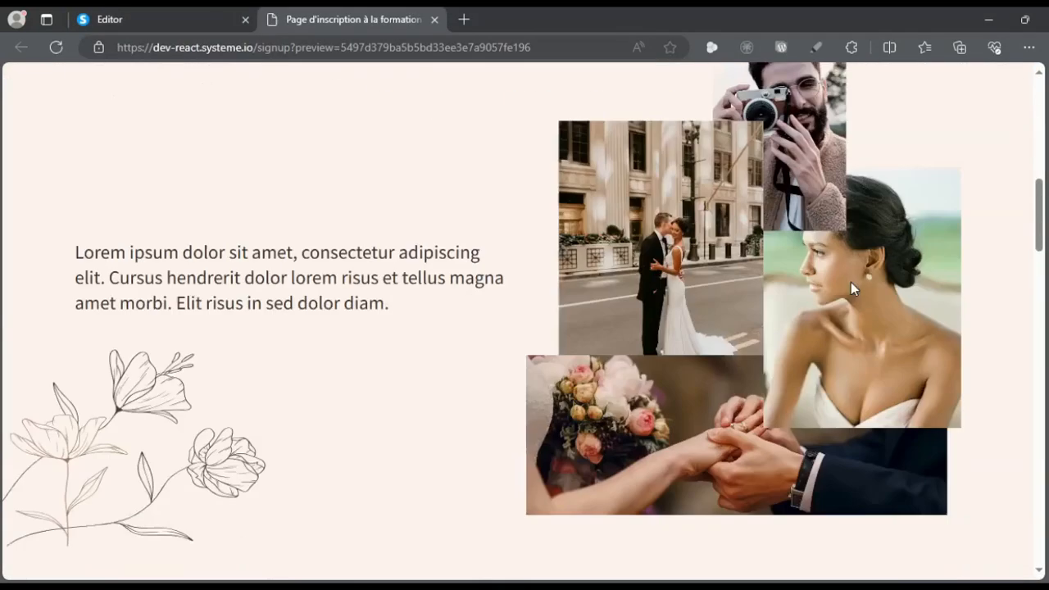
{"action": "scroll", "coordinate": [853, 285], "scroll_direction": "up", "scroll_amount": 6}
{"action": "scroll", "coordinate": [853, 285], "scroll_direction": "up", "scroll_amount": 15}
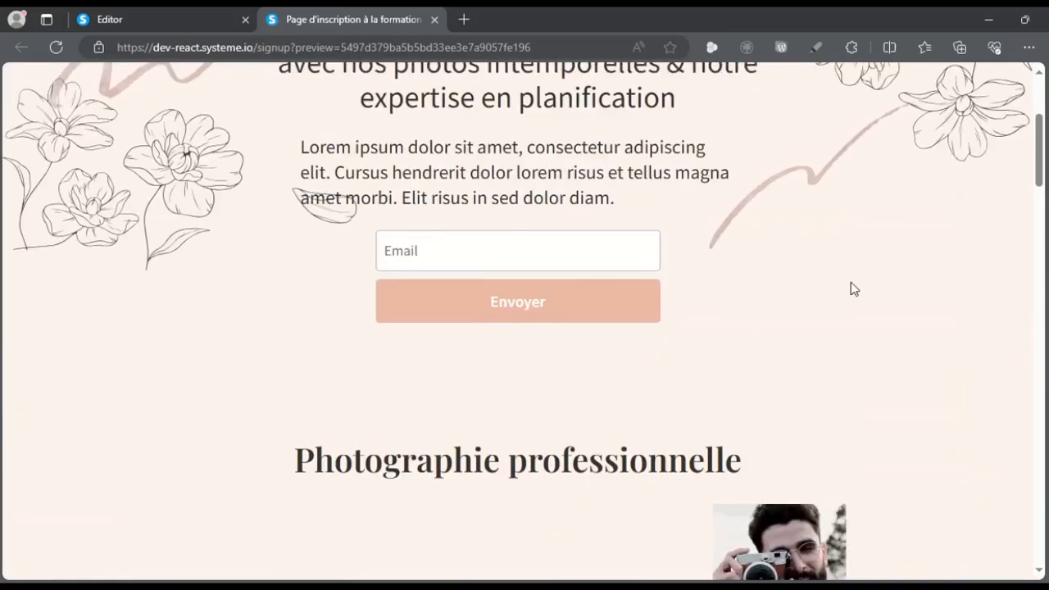
{"action": "left_click", "coordinate": [434, 19]}
Step: Exit the editor, open the published registration page from the funnel, and look through its content
{"action": "left_click", "coordinate": [1027, 82]}
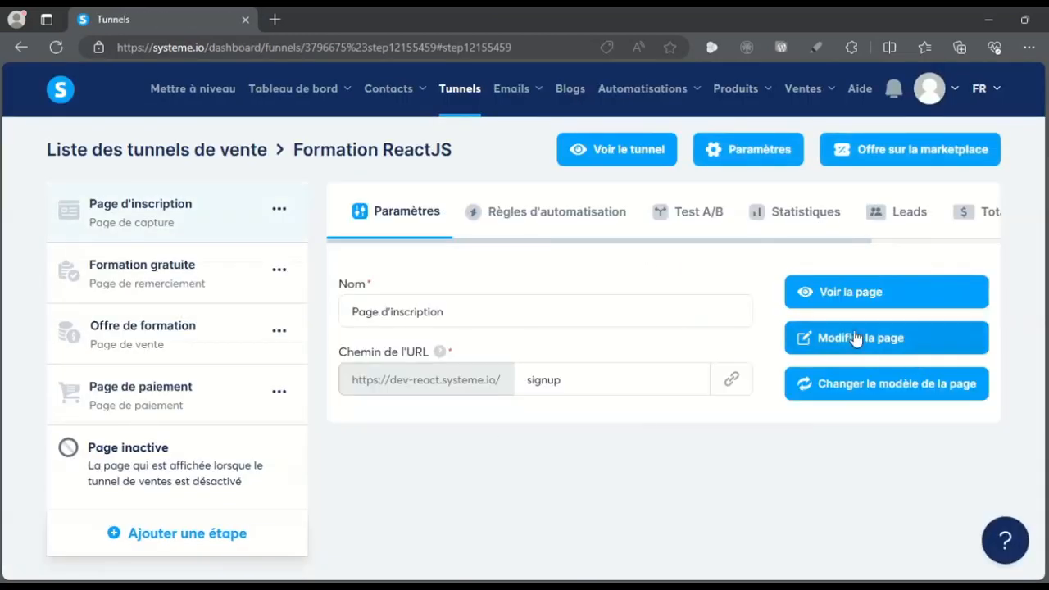
{"action": "left_click", "coordinate": [853, 295]}
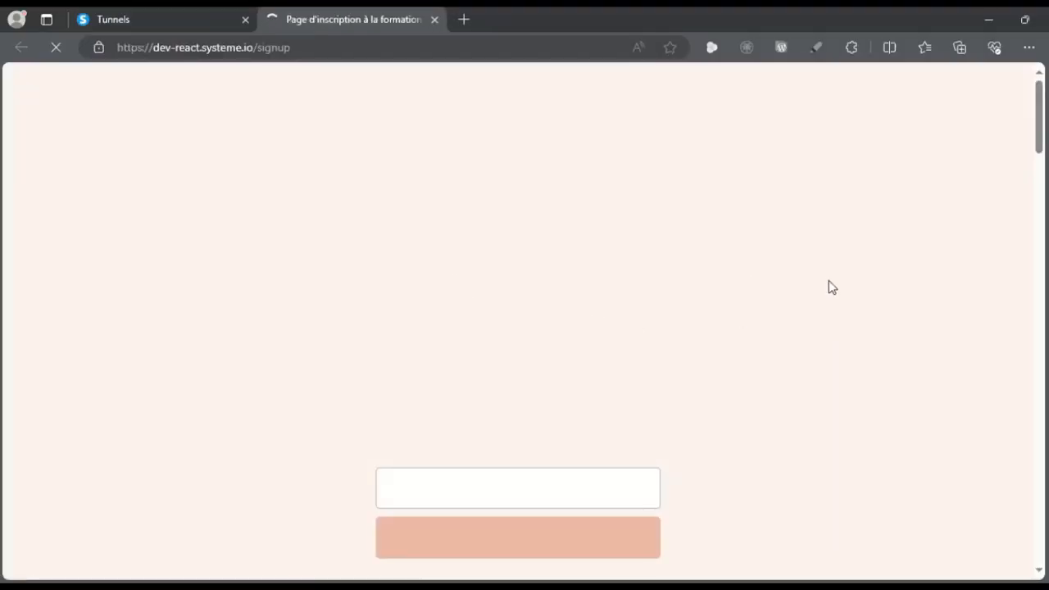
{"action": "scroll", "coordinate": [849, 312], "scroll_direction": "down", "scroll_amount": 2}
{"action": "scroll", "coordinate": [850, 311], "scroll_direction": "up", "scroll_amount": 3}
{"action": "scroll", "coordinate": [849, 312], "scroll_direction": "down", "scroll_amount": 6}
{"action": "scroll", "coordinate": [850, 320], "scroll_direction": "down", "scroll_amount": 15}
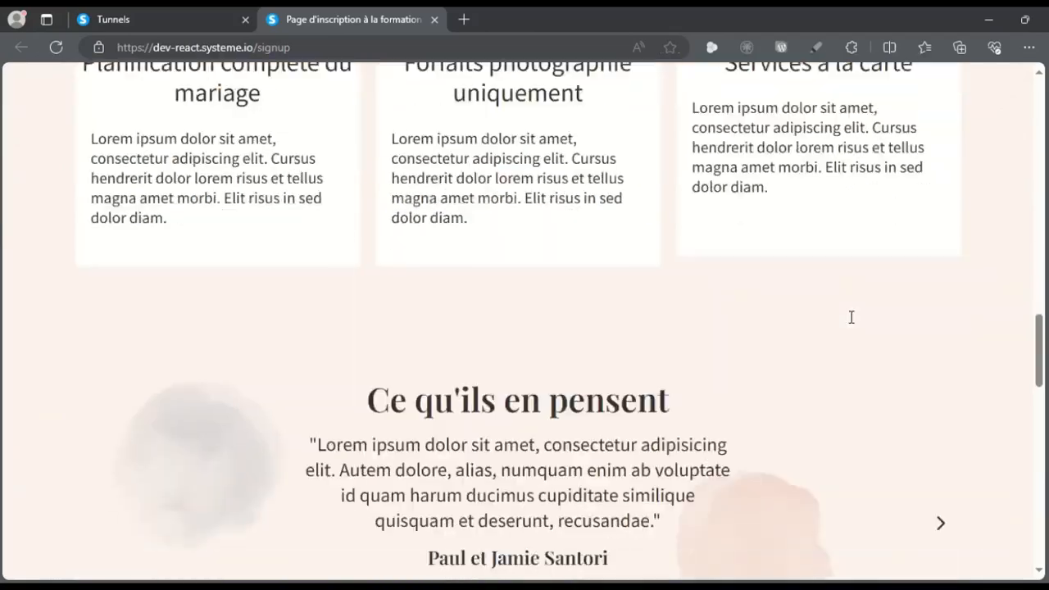
{"action": "scroll", "coordinate": [850, 323], "scroll_direction": "down", "scroll_amount": 5}
{"action": "scroll", "coordinate": [850, 323], "scroll_direction": "up", "scroll_amount": 12}
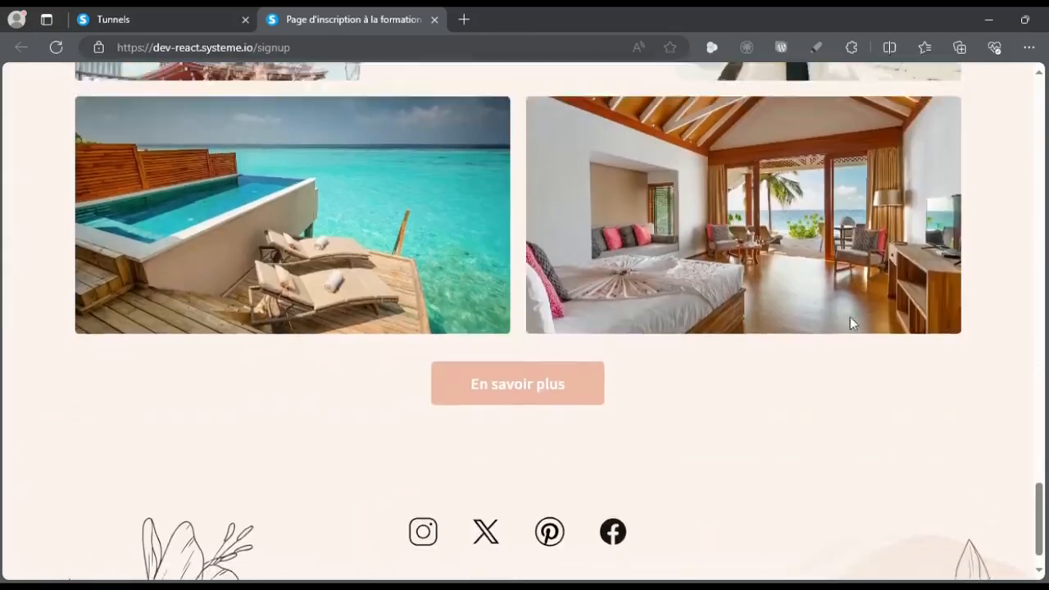
{"action": "scroll", "coordinate": [850, 323], "scroll_direction": "up", "scroll_amount": 10}
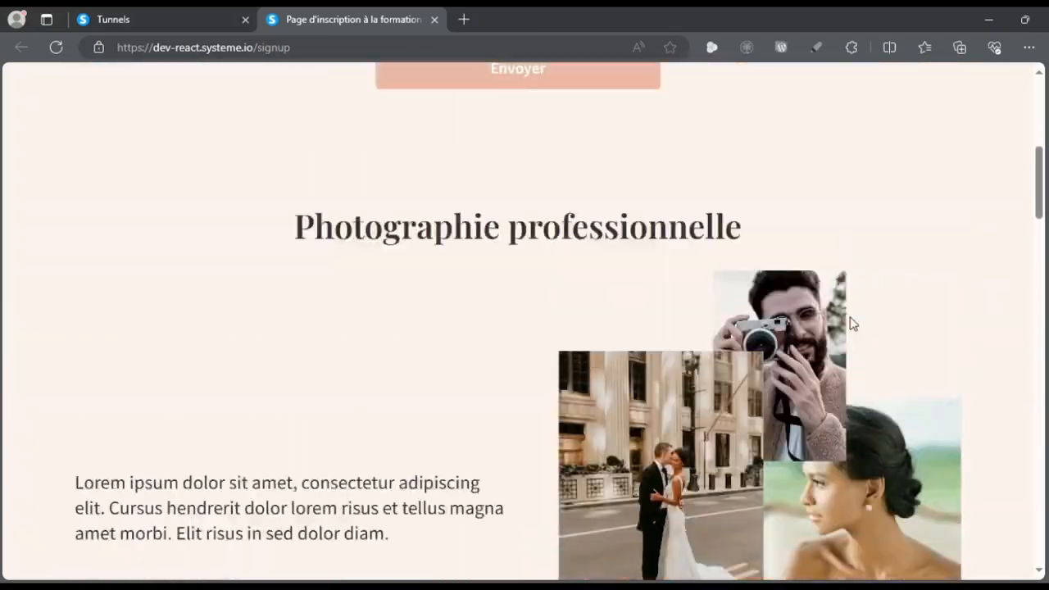
Step: Check the email field and its validation on the published registration page, review the submit area, and close the page
{"action": "scroll", "coordinate": [850, 323], "scroll_direction": "down", "scroll_amount": 2}
{"action": "left_click", "coordinate": [495, 238]}
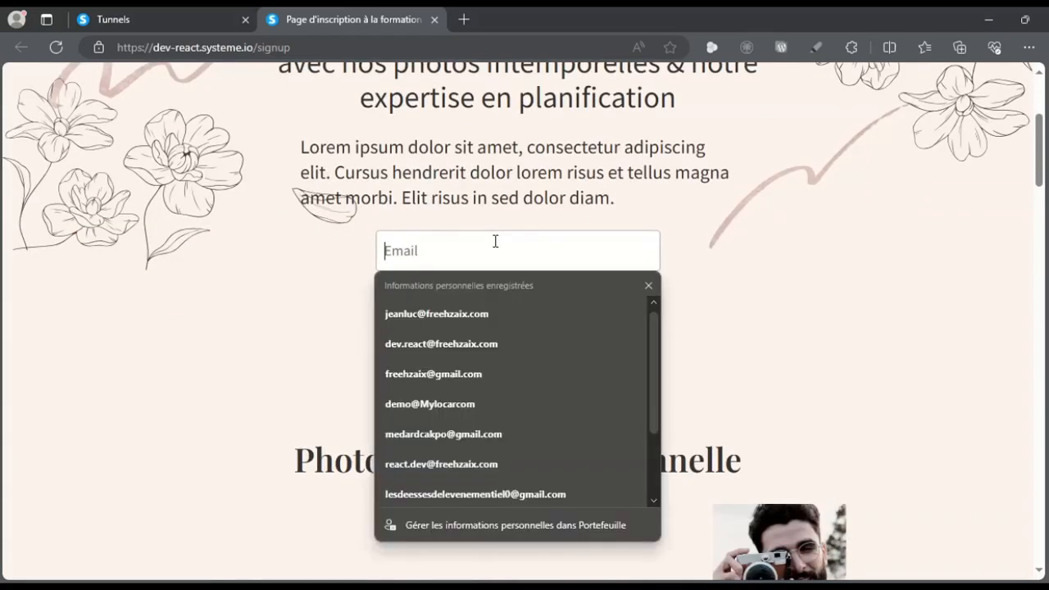
{"action": "left_click", "coordinate": [847, 260]}
{"action": "scroll", "coordinate": [847, 262], "scroll_direction": "up", "scroll_amount": 1}
{"action": "scroll", "coordinate": [850, 276], "scroll_direction": "up", "scroll_amount": 2}
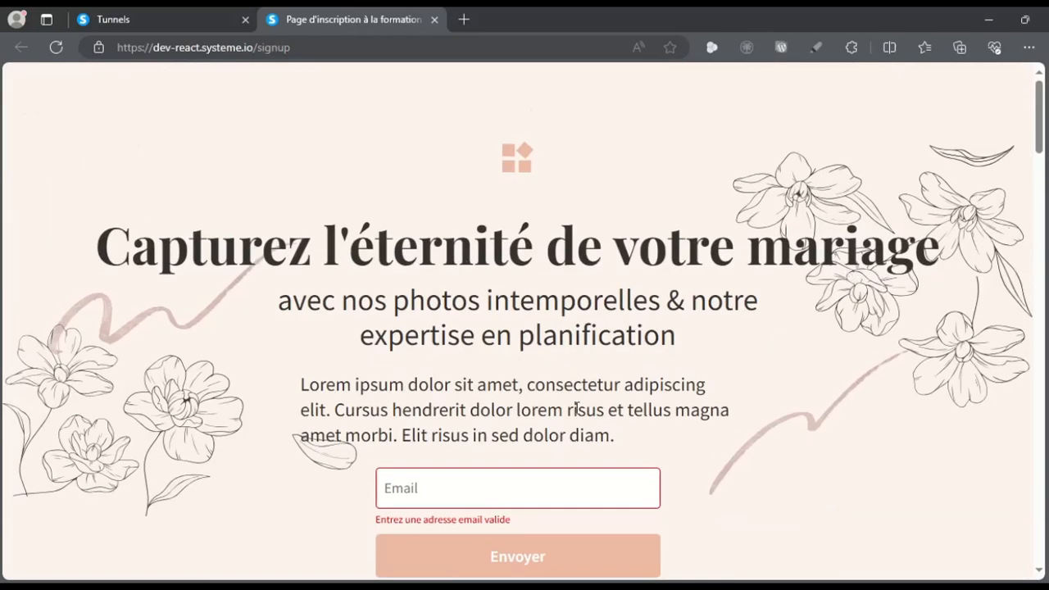
{"action": "scroll", "coordinate": [492, 497], "scroll_direction": "down", "scroll_amount": 2}
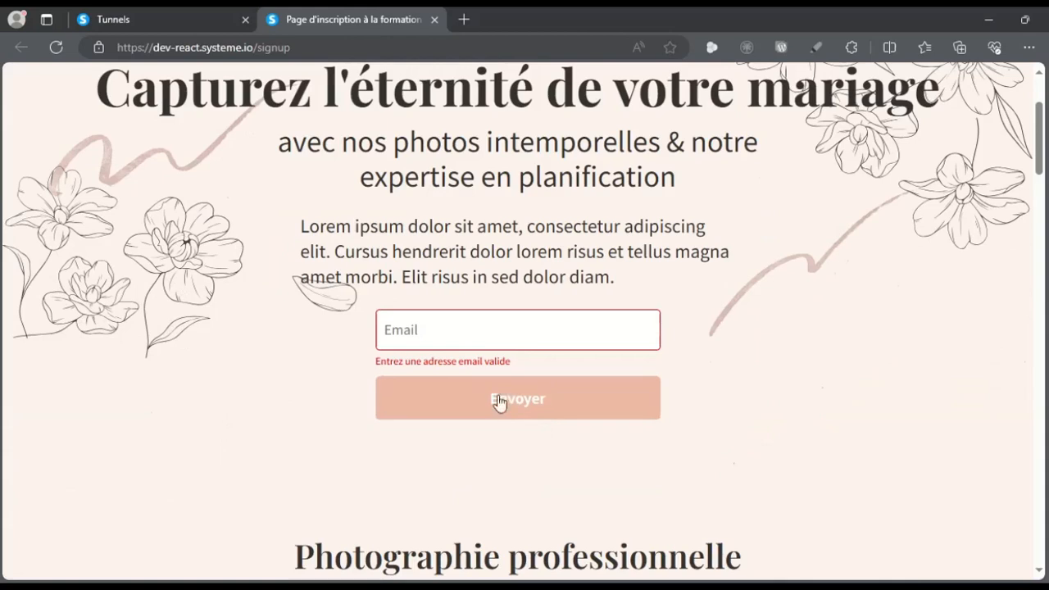
{"action": "left_click", "coordinate": [435, 19]}
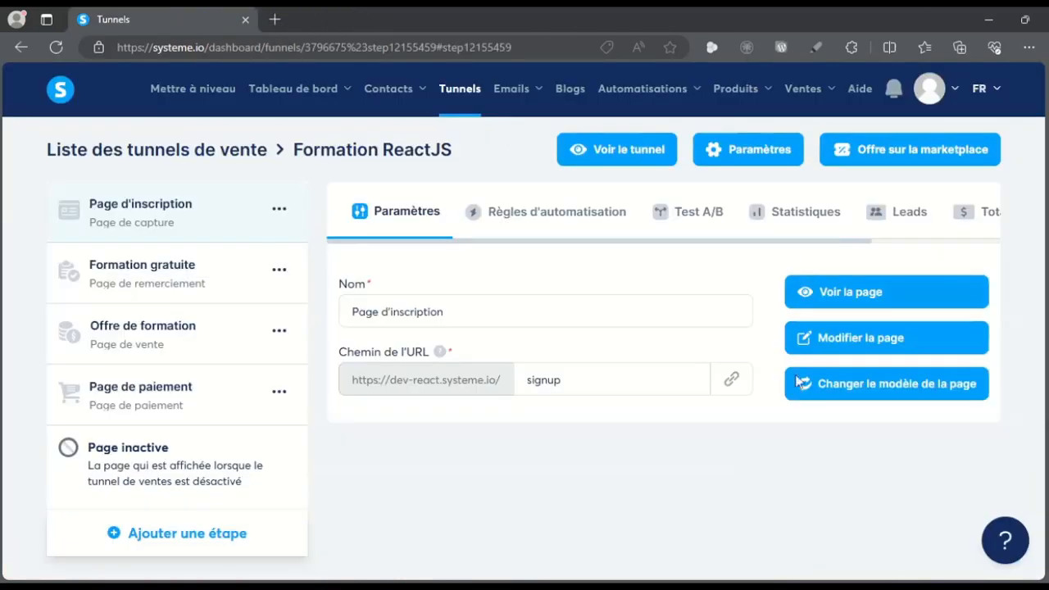
Step: Reopen the registration page in the editor and set the top row's background colour to light blue C6E0FF
{"action": "left_click", "coordinate": [841, 342]}
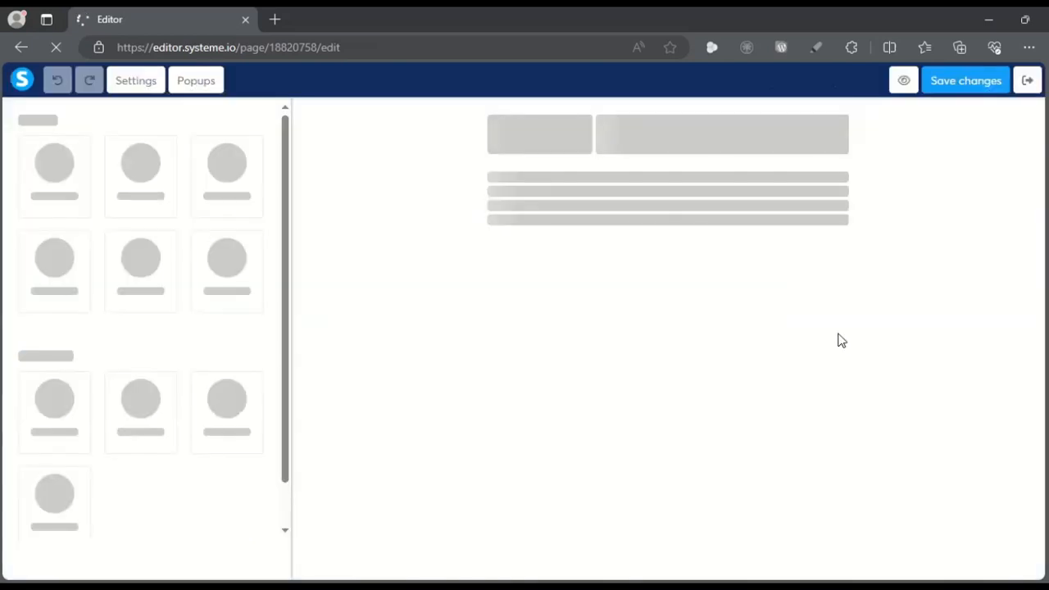
{"action": "scroll", "coordinate": [614, 305], "scroll_direction": "up", "scroll_amount": 5}
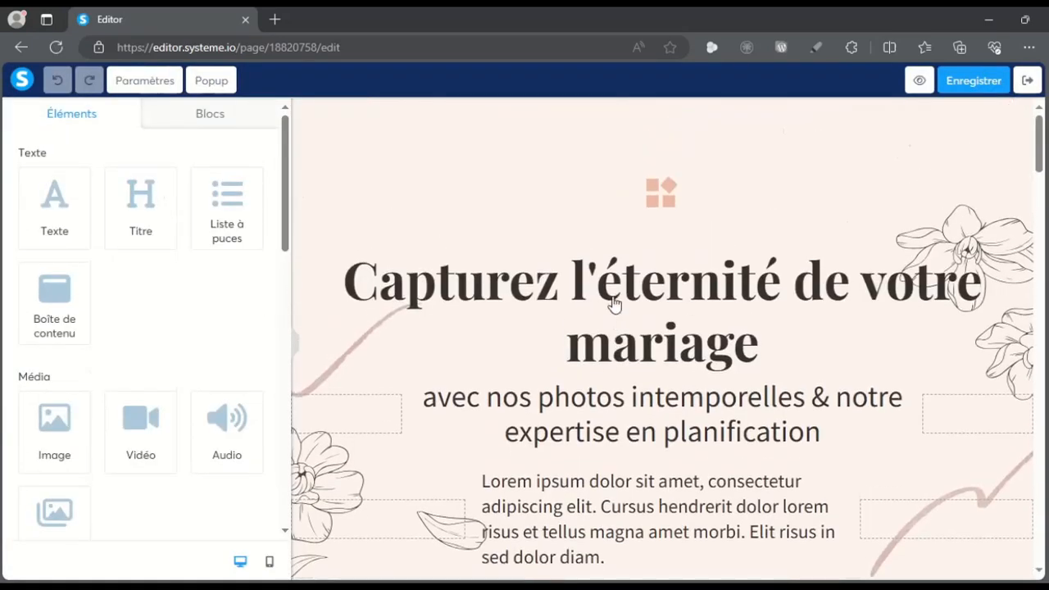
{"action": "left_click", "coordinate": [550, 152]}
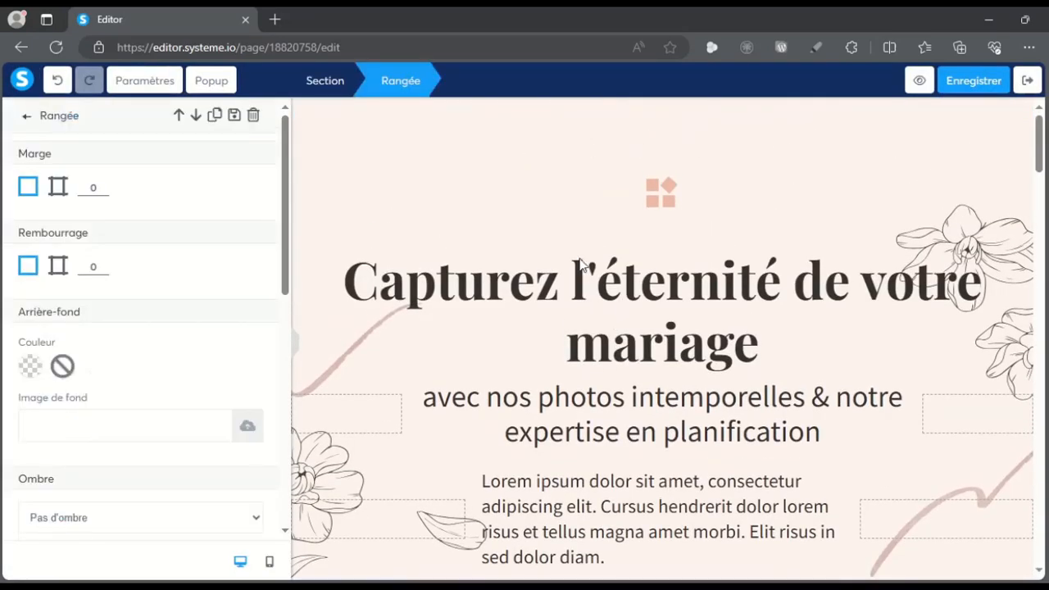
{"action": "left_click", "coordinate": [429, 179]}
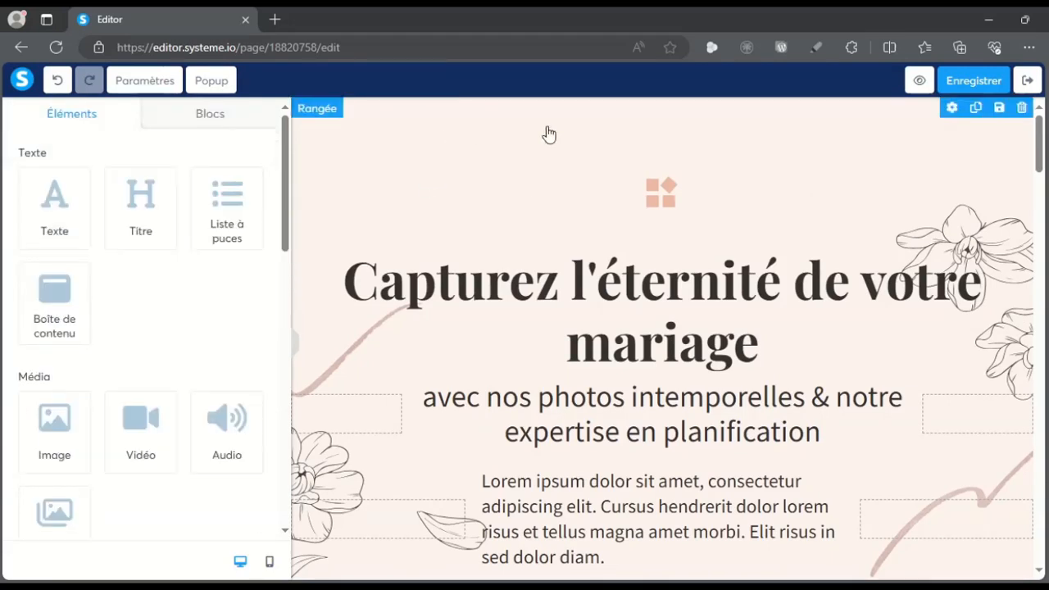
{"action": "left_click", "coordinate": [954, 110]}
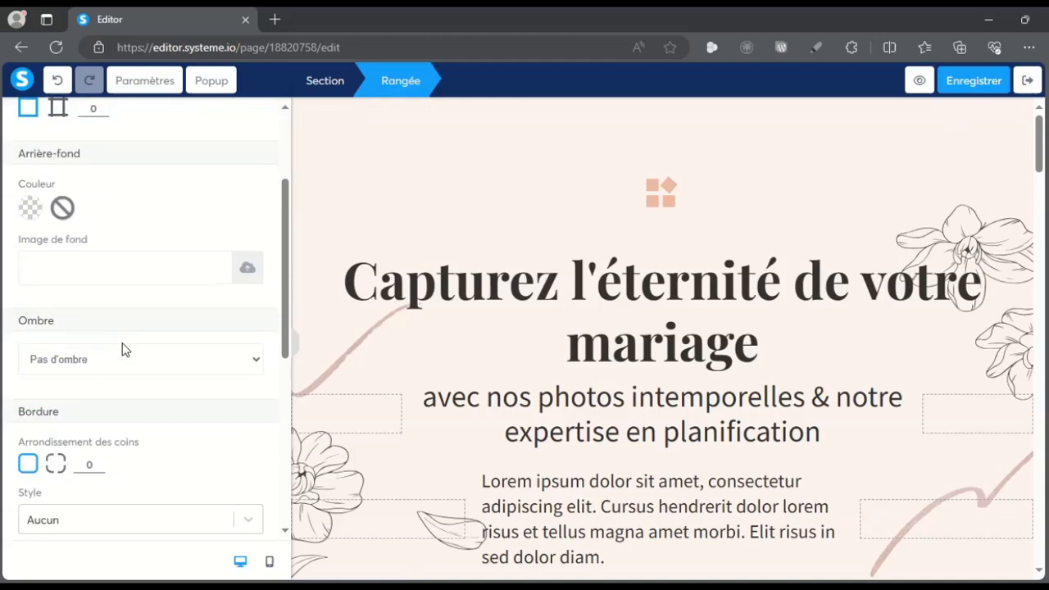
{"action": "left_click", "coordinate": [30, 208]}
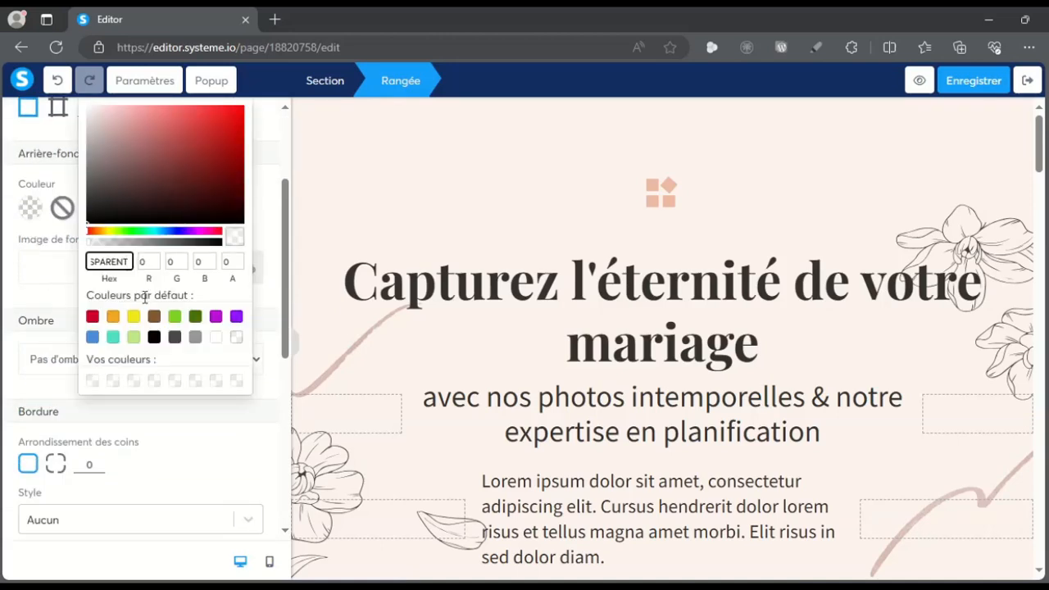
{"action": "left_click", "coordinate": [91, 337]}
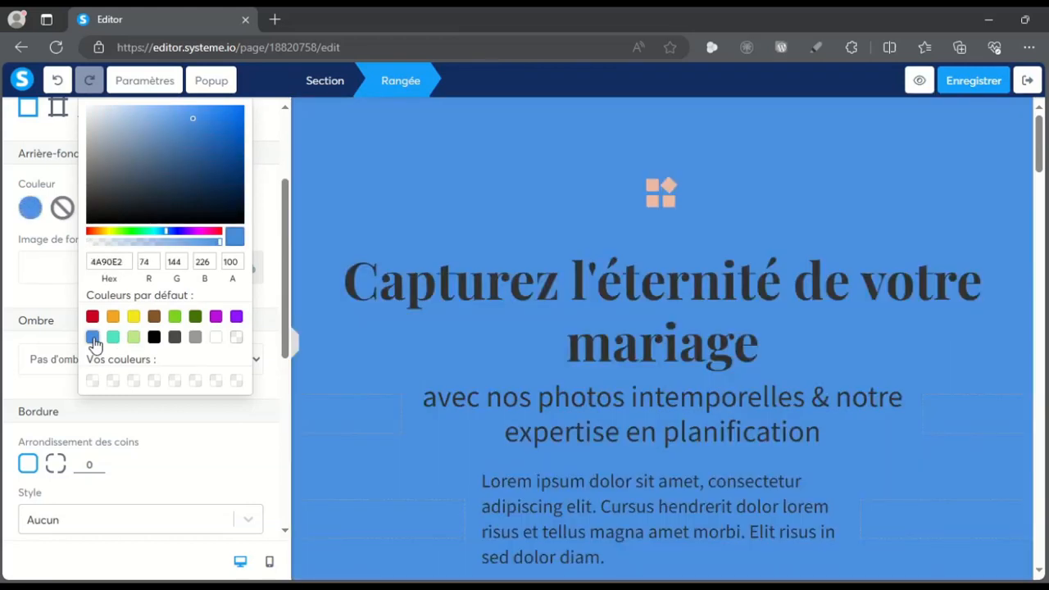
{"action": "left_click_drag", "start_coordinate": [188, 117], "coordinate": [155, 106]}
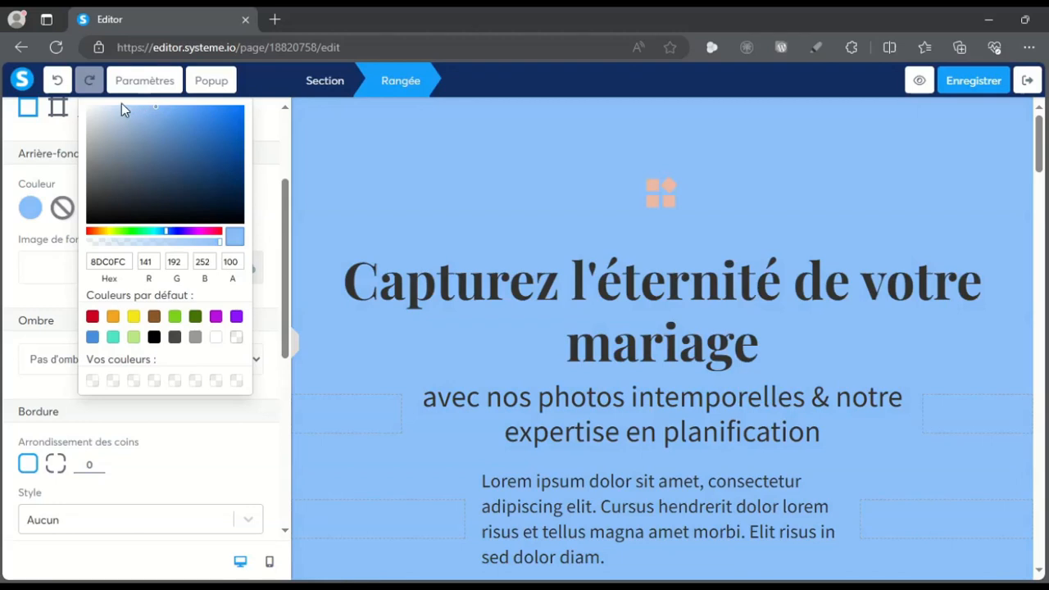
{"action": "left_click", "coordinate": [123, 104]}
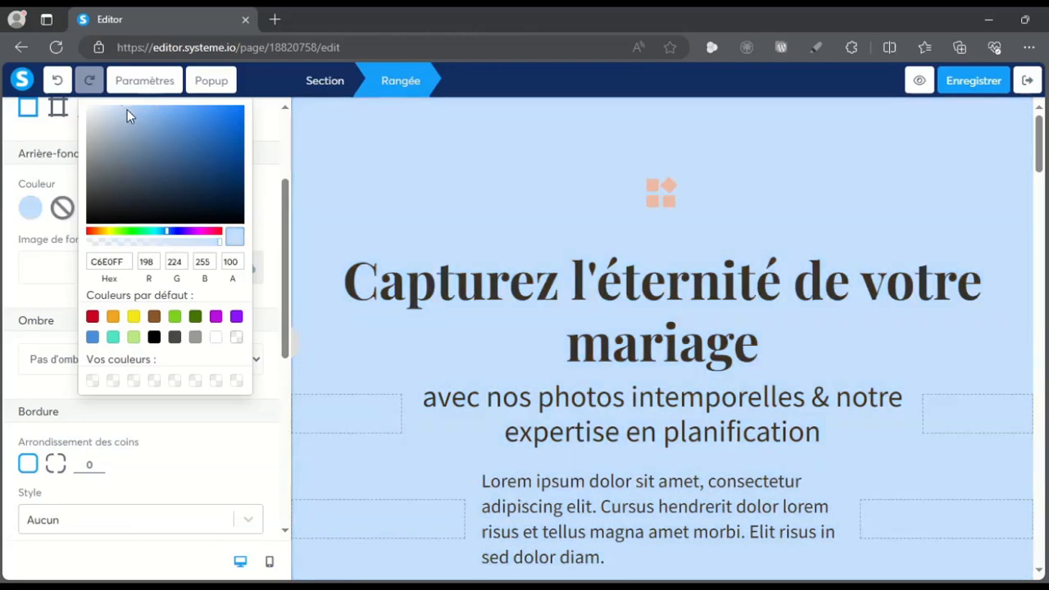
Step: Delete the logo image above the main title, confirming the removal
{"action": "left_click", "coordinate": [637, 208]}
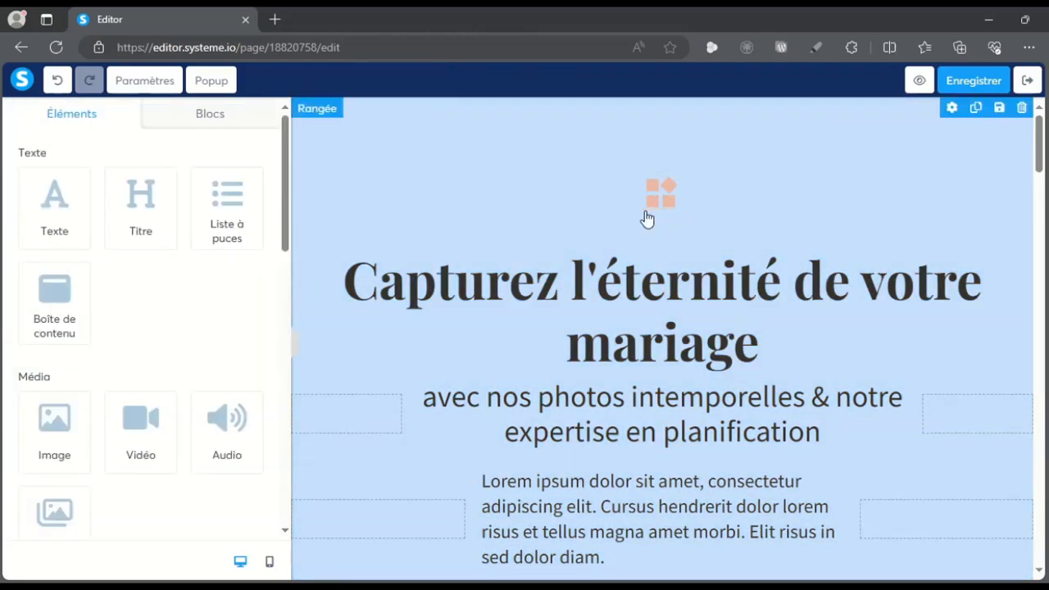
{"action": "left_click", "coordinate": [660, 212]}
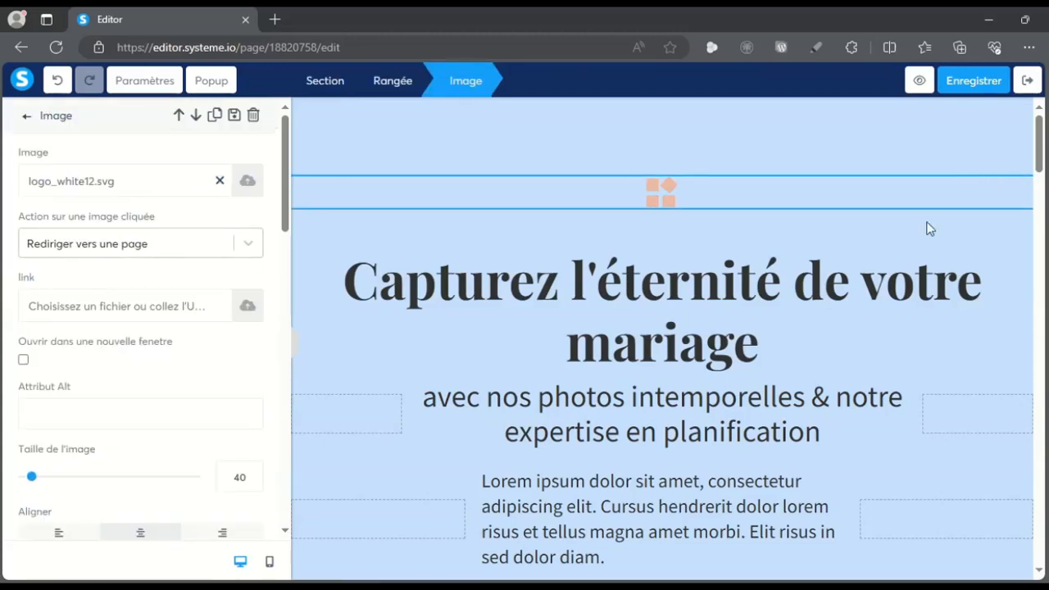
{"action": "left_click", "coordinate": [797, 203]}
{"action": "left_click", "coordinate": [1022, 166]}
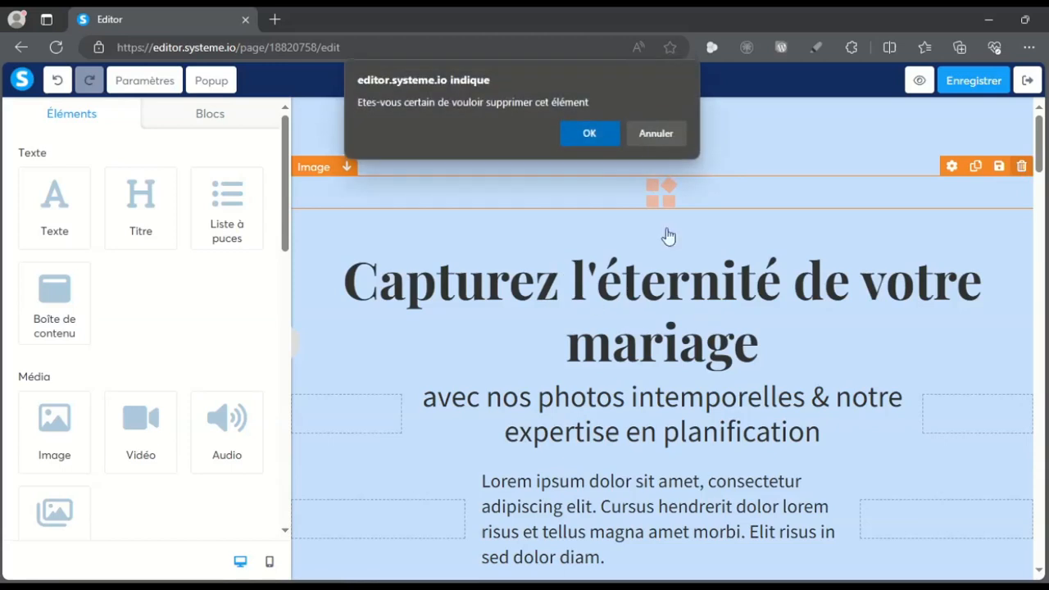
{"action": "left_click", "coordinate": [588, 134]}
Step: Replace the main title with "Formation gratuite en React"
{"action": "left_click", "coordinate": [534, 217]}
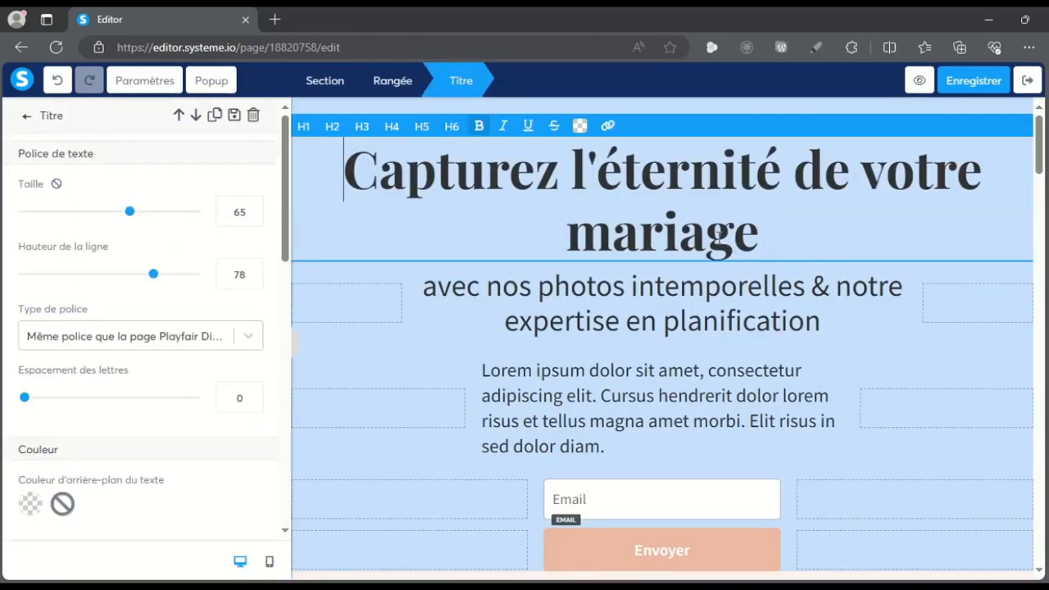
{"action": "key", "text": "ctrl+a"}
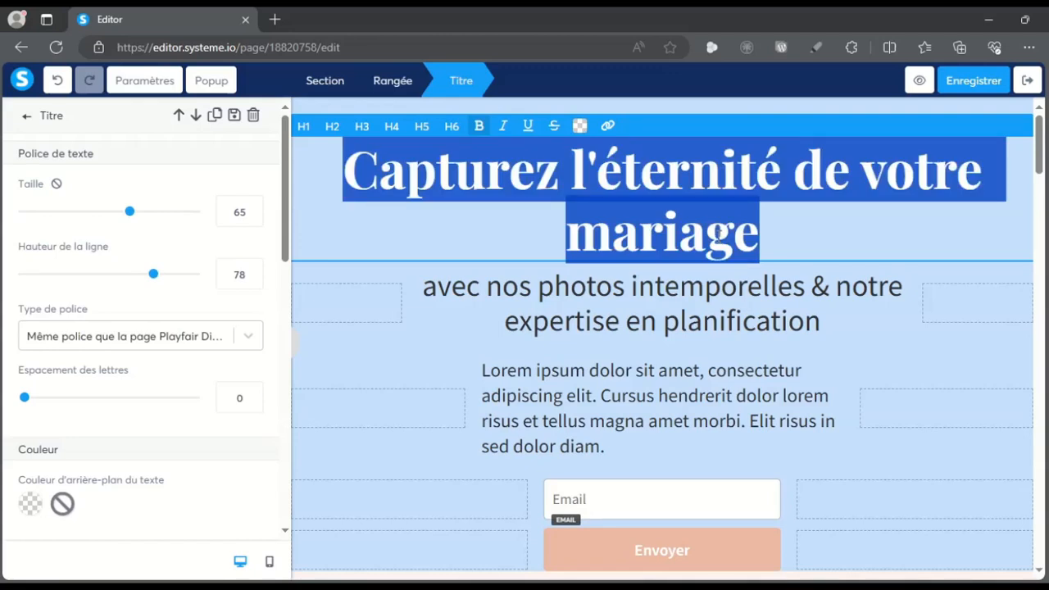
{"action": "type", "text": "Formation gratuite en Rea"}
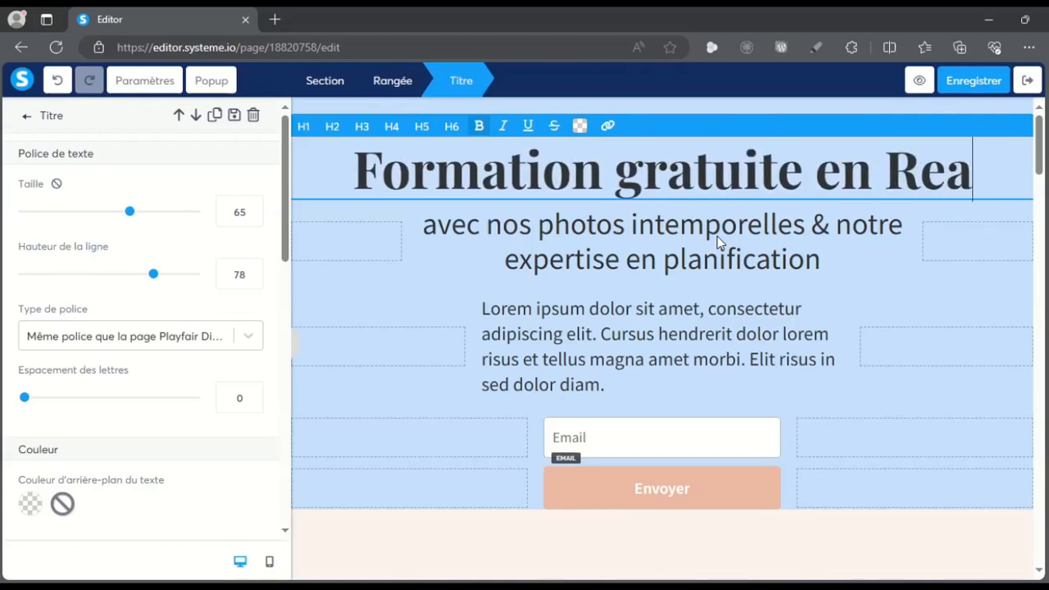
{"action": "type", "text": "ct"}
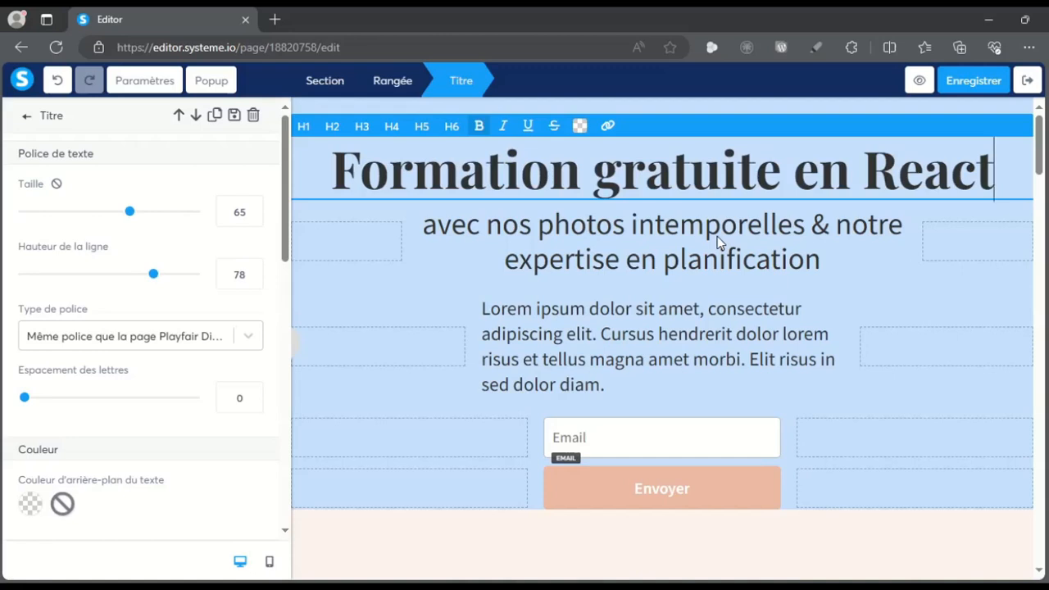
Step: Replace the subtitle with "Découvrez le framework JavaScript le plus populaire de 2024."
{"action": "left_click", "coordinate": [733, 254]}
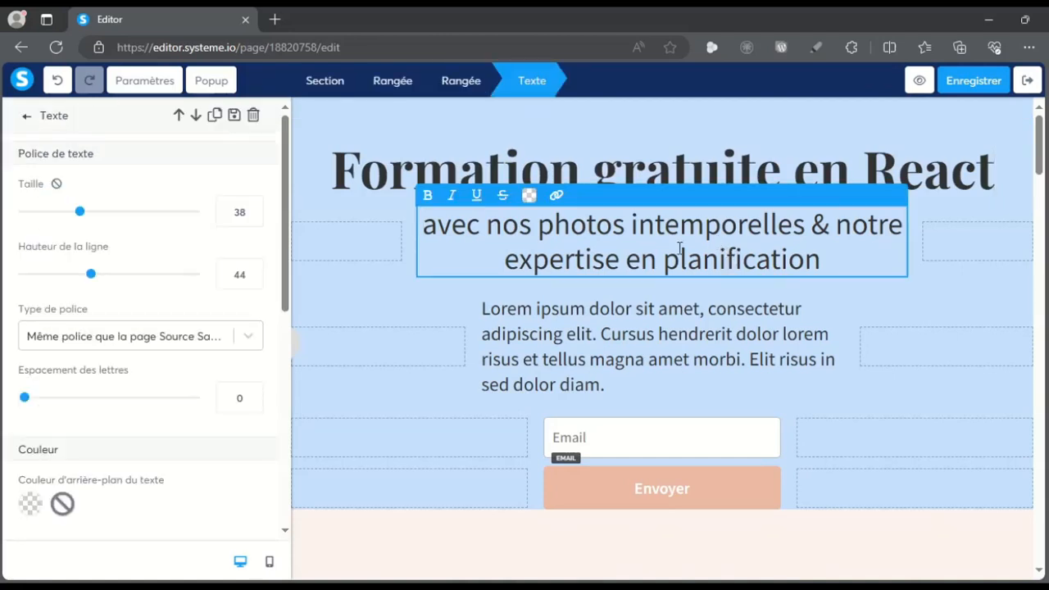
{"action": "key", "text": "ctrl+a"}
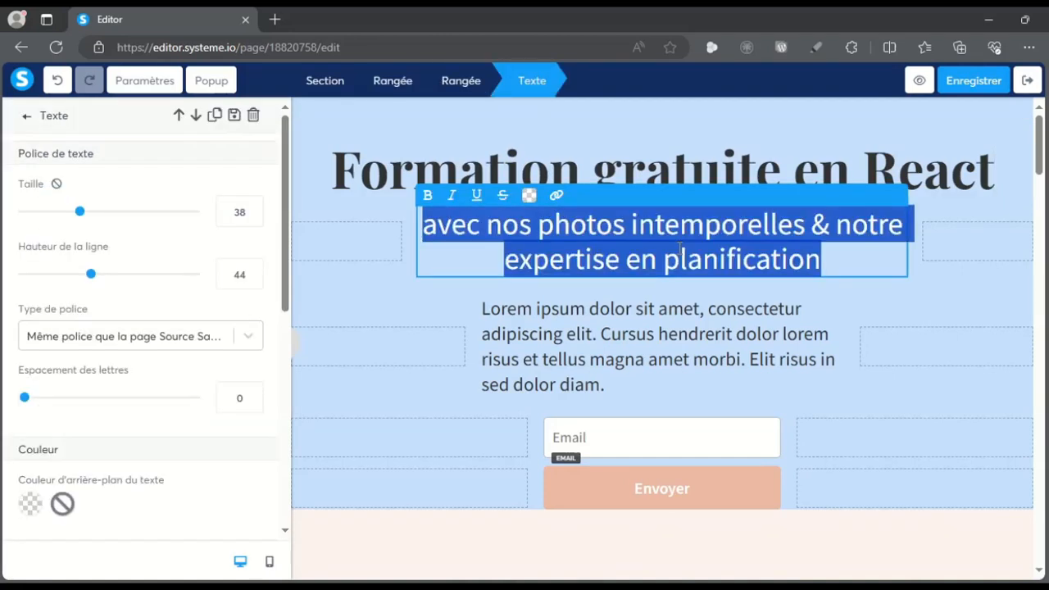
{"action": "type", "text": "Décrouvrez l"}
{"action": "key", "text": "BackSpace"}
{"action": "key", "text": "BackSpace"}
{"action": "key", "text": "BackSpace"}
{"action": "key", "text": "BackSpace"}
{"action": "key", "text": "BackSpace"}
{"action": "key", "text": "BackSpace"}
{"action": "key", "text": "BackSpace"}
{"action": "key", "text": "BackSpace"}
{"action": "key", "text": "BackSpace"}
{"action": "type", "text": "ouvre"}
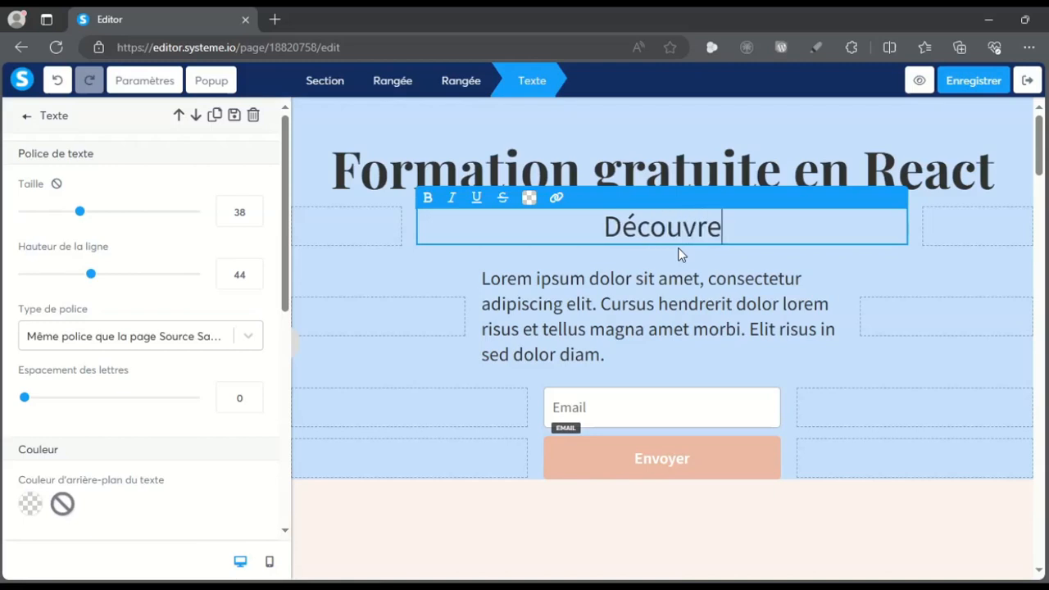
{"action": "type", "text": "z le "}
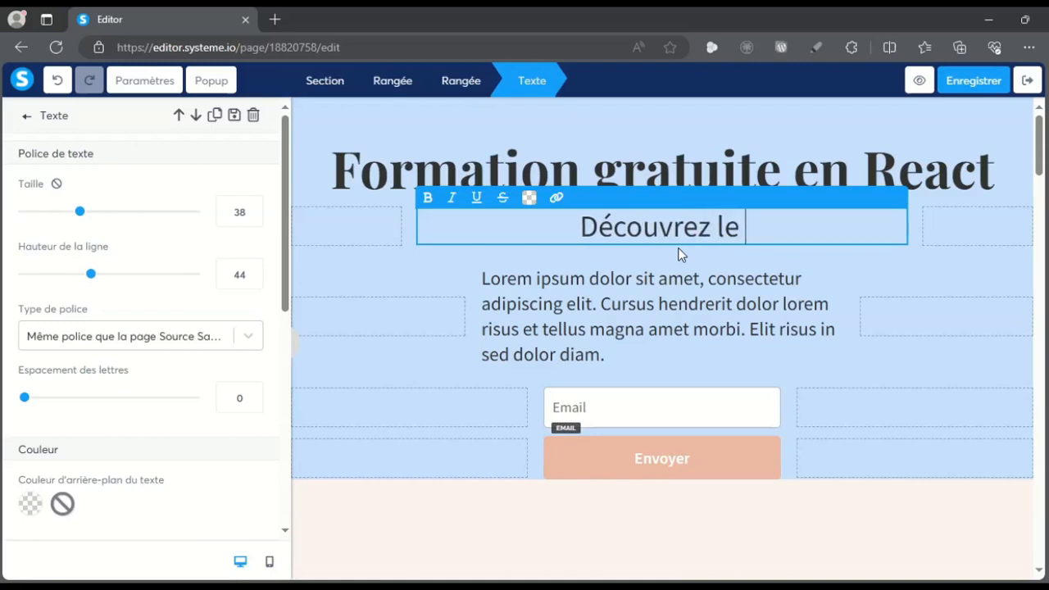
{"action": "type", "text": "framework "}
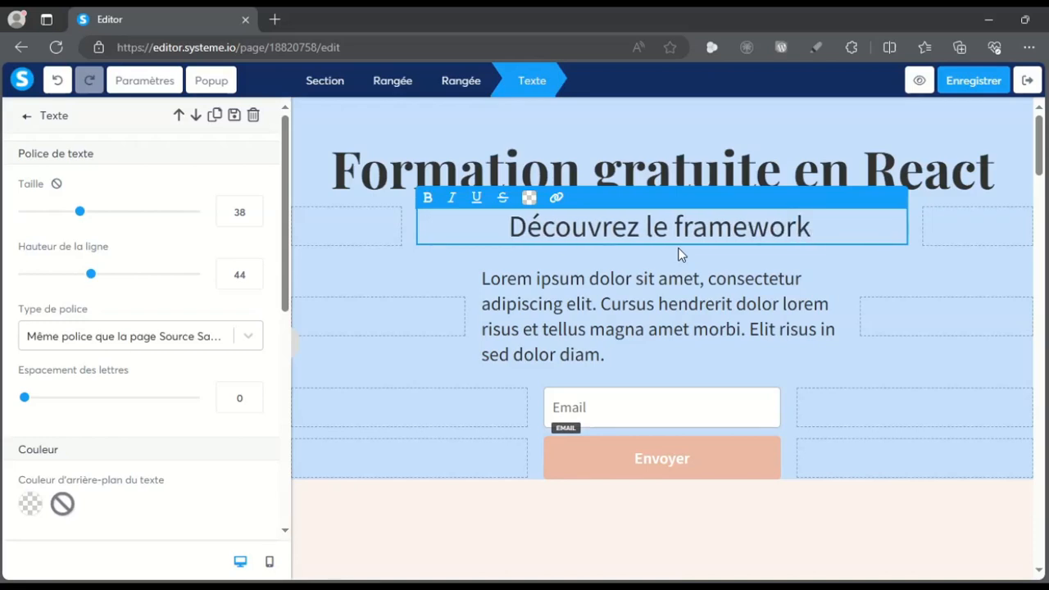
{"action": "type", "text": "Javas"}
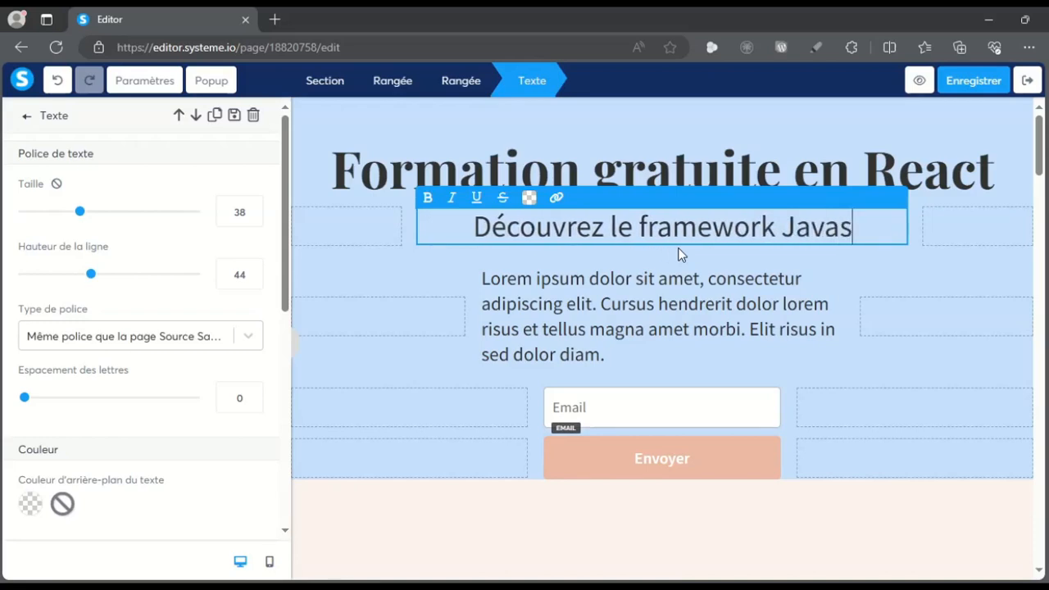
{"action": "key", "text": "BackSpace"}
{"action": "key", "text": "BackSpace"}
{"action": "type", "text": "aS"}
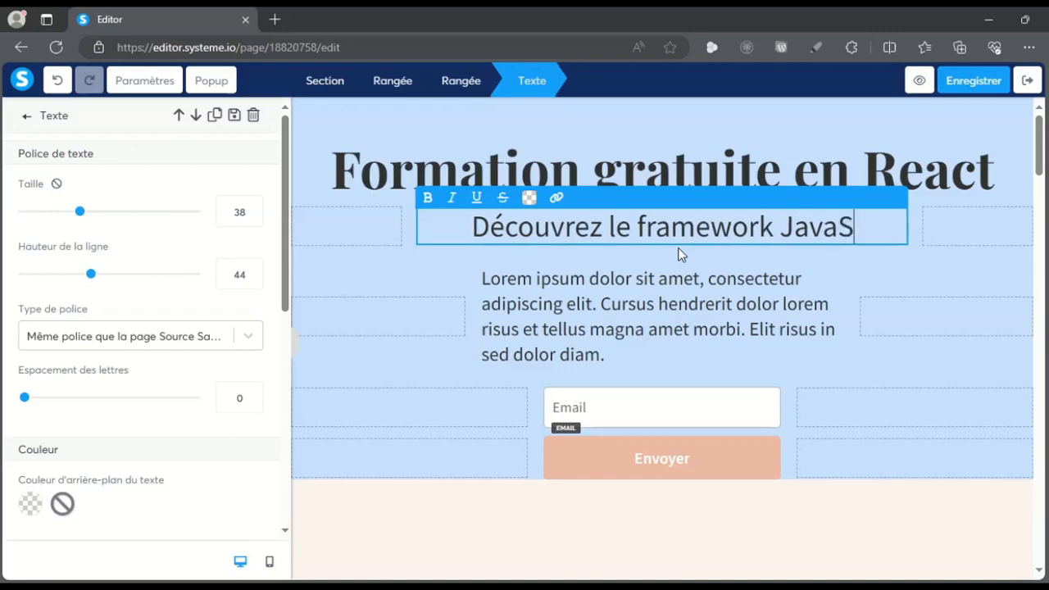
{"action": "type", "text": "cript le"}
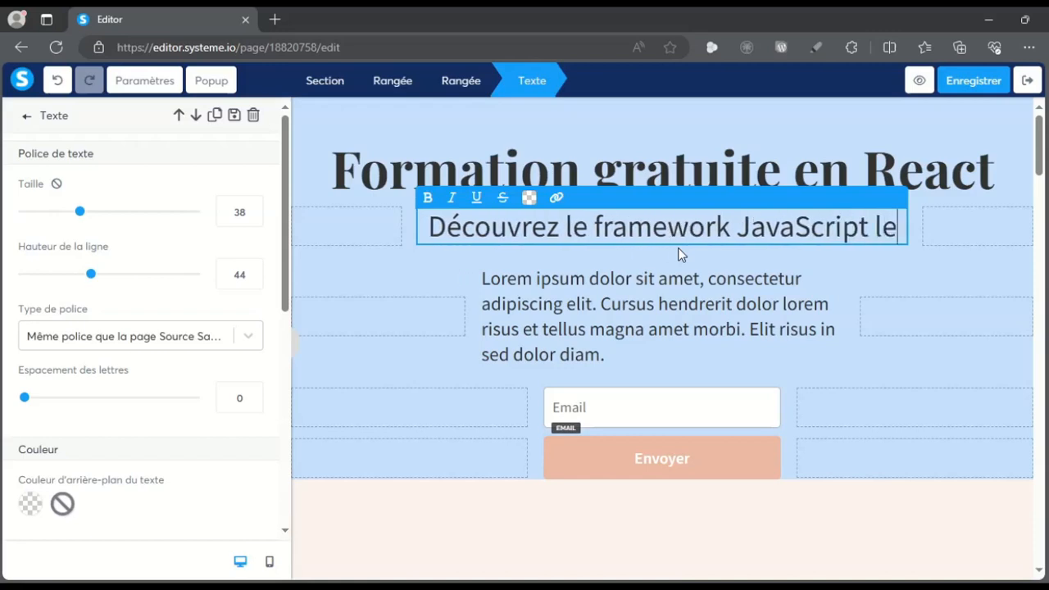
{"action": "type", "text": " plus po"}
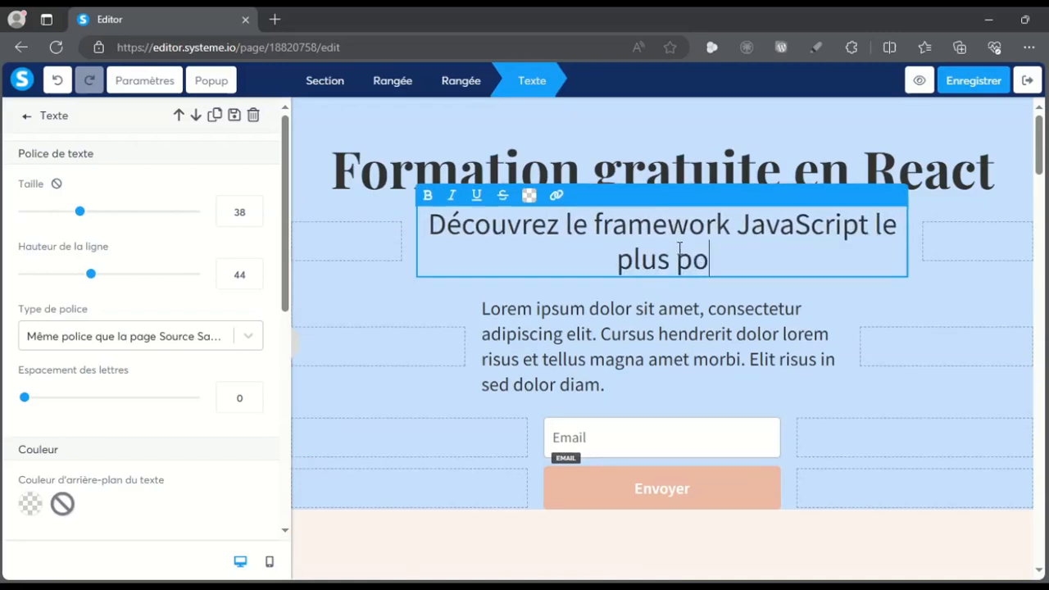
{"action": "type", "text": "pulaire "}
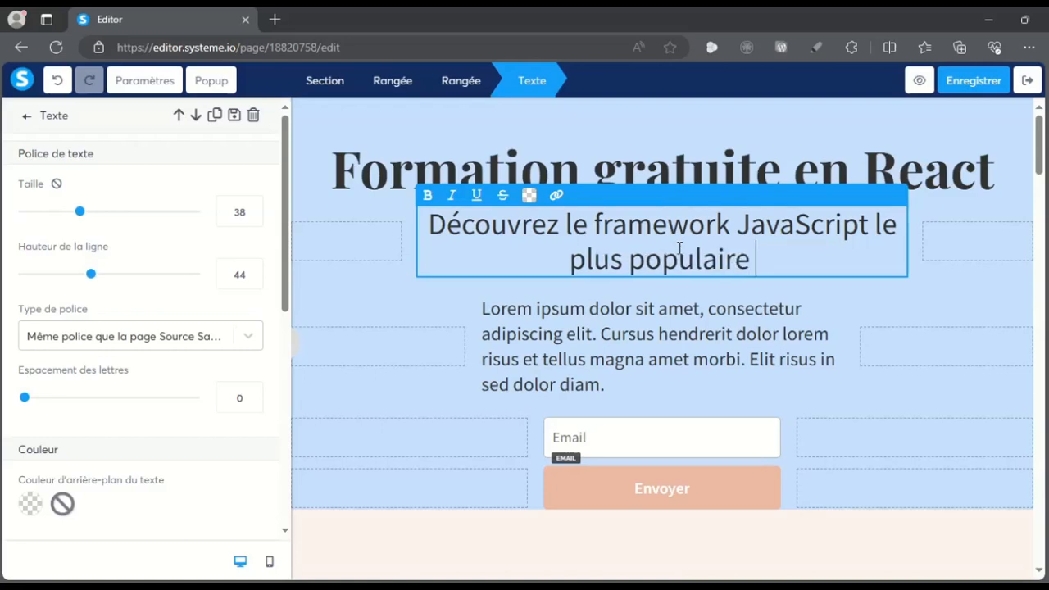
{"action": "type", "text": "d"}
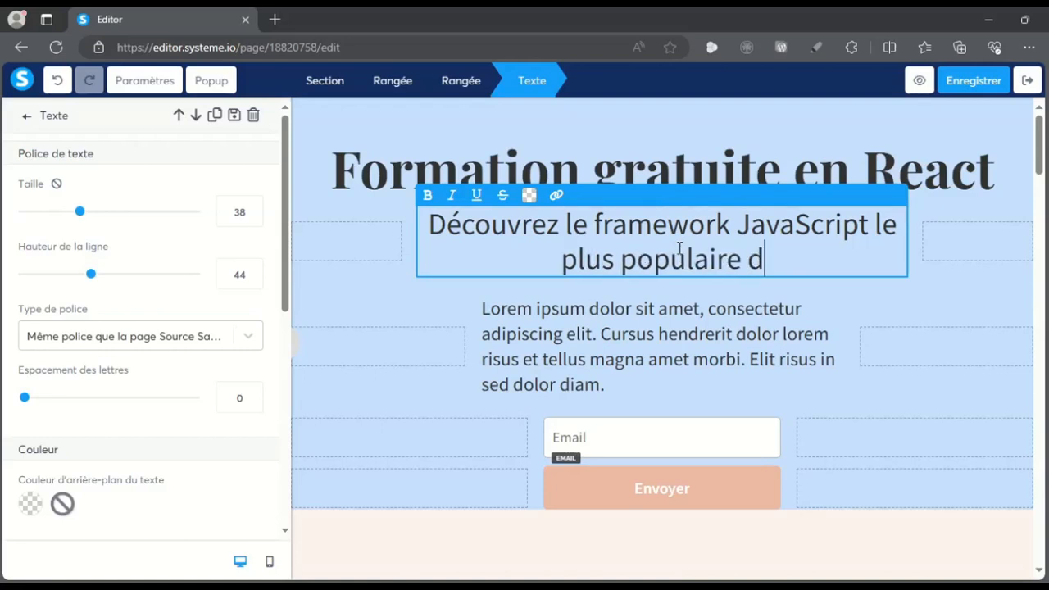
{"action": "type", "text": "e 202"}
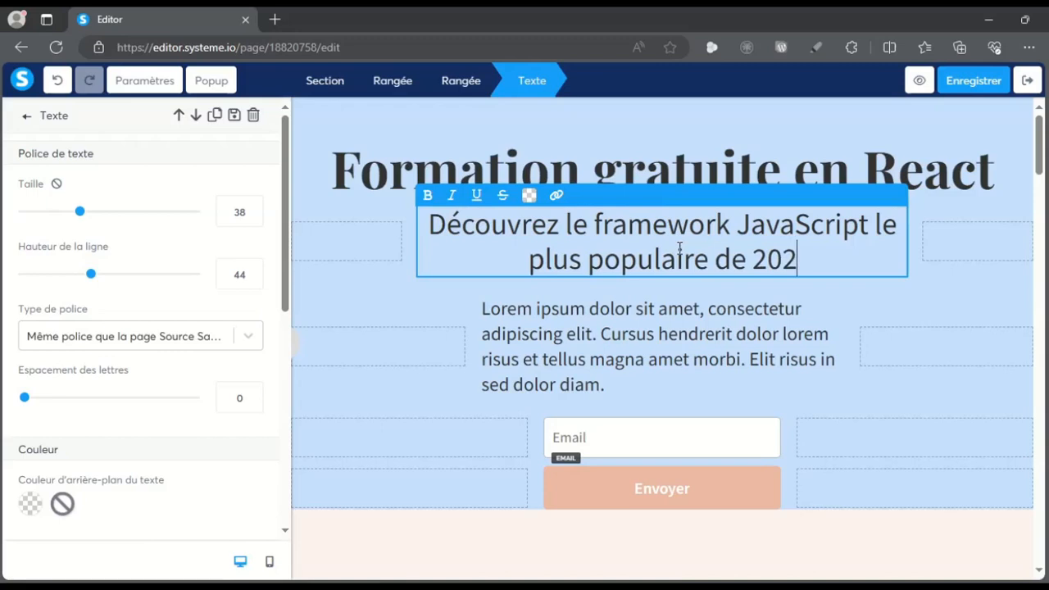
{"action": "type", "text": "4."}
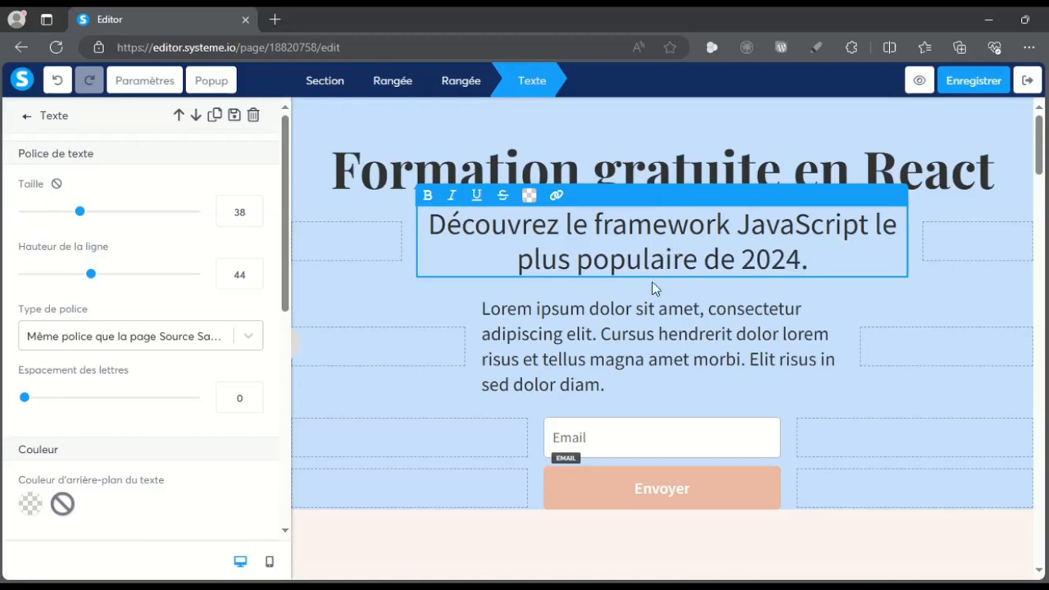
Step: Replace the description paragraph under the subtitle with "Dans cette formation, vous allez apprendre à développer des interfaces web avec React."
{"action": "left_click", "coordinate": [660, 336]}
{"action": "left_click", "coordinate": [587, 375]}
{"action": "left_click", "coordinate": [587, 367]}
{"action": "key", "text": "ctrl+a"}
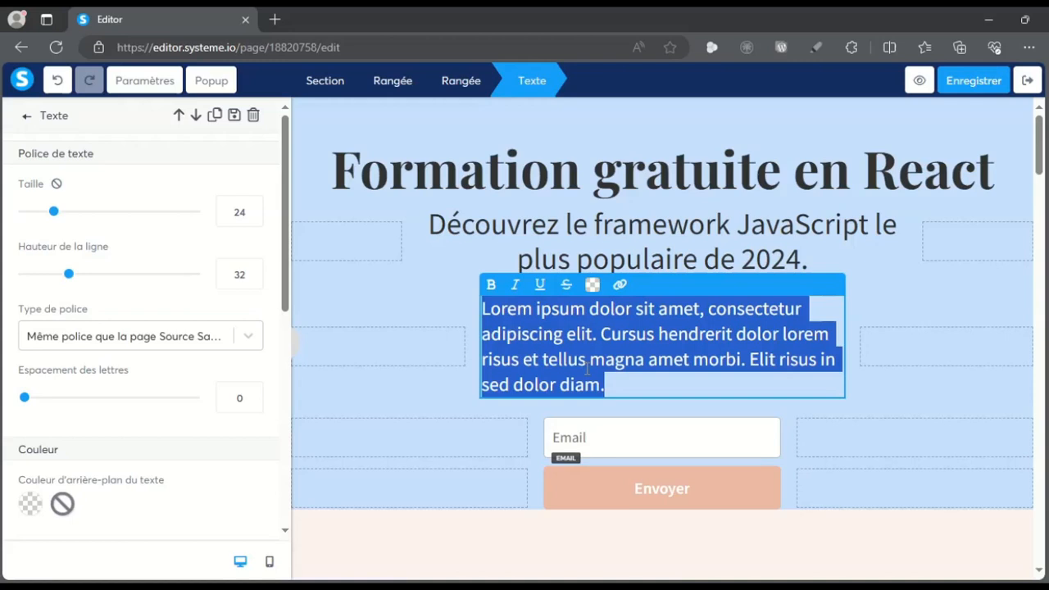
{"action": "type", "text": "Dans ce"}
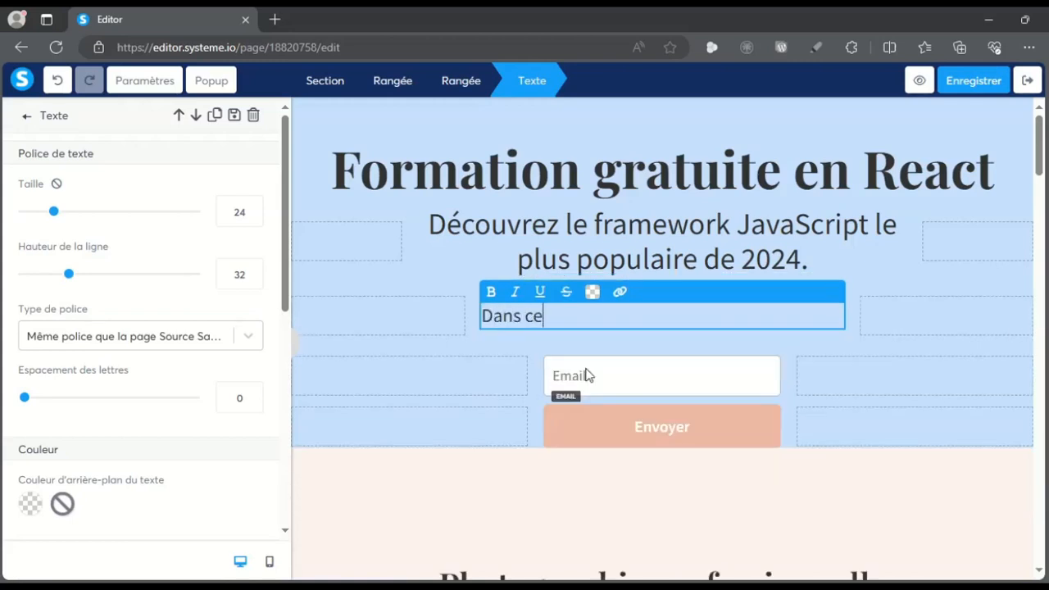
{"action": "type", "text": "tte formation, vous allez apprendre à développer d"}
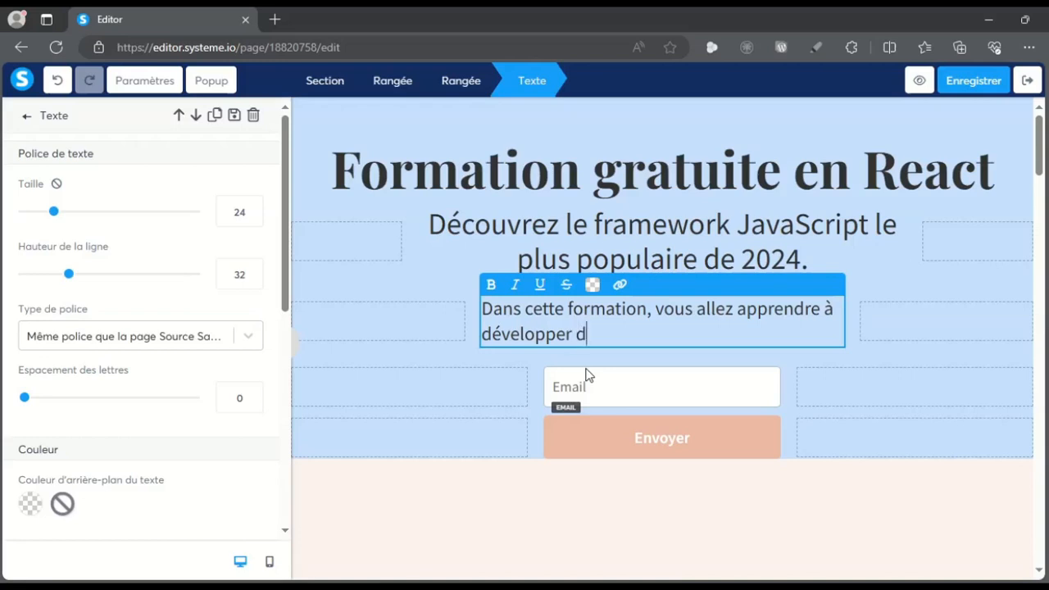
{"action": "type", "text": "es interfaces web a"}
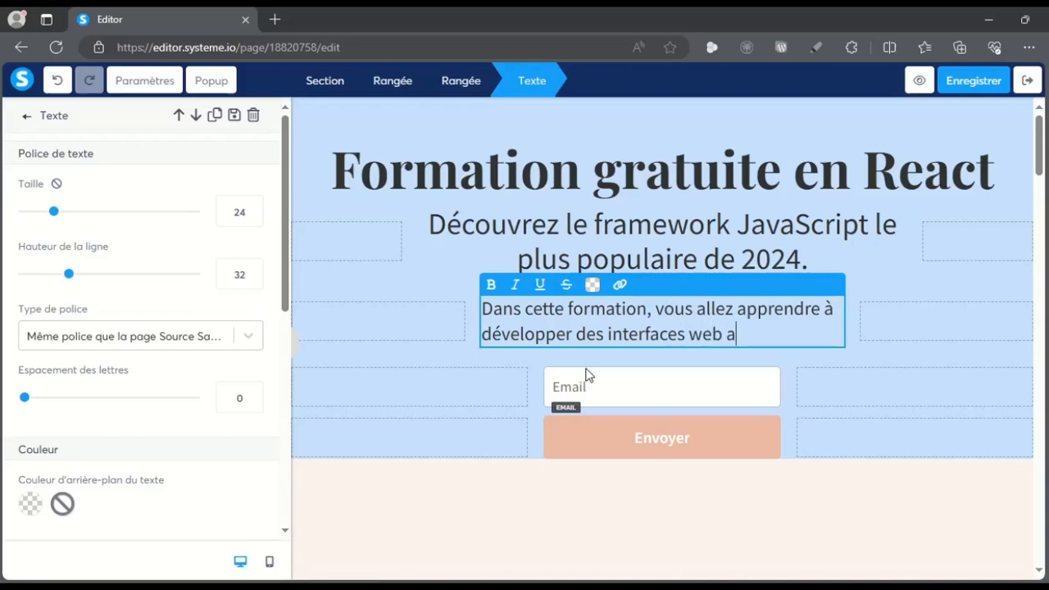
{"action": "type", "text": "vec React."}
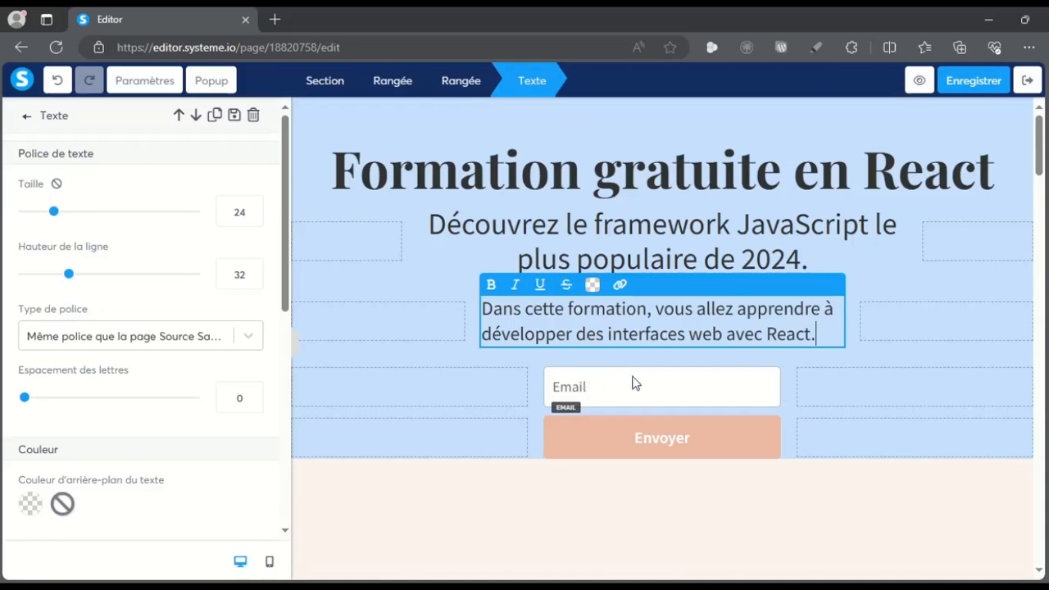
Step: Widen the middle columns of the email field's row and the Envoyer button's row on both sides to match the subtitle's width
{"action": "left_click", "coordinate": [507, 405]}
{"action": "left_click", "coordinate": [507, 405]}
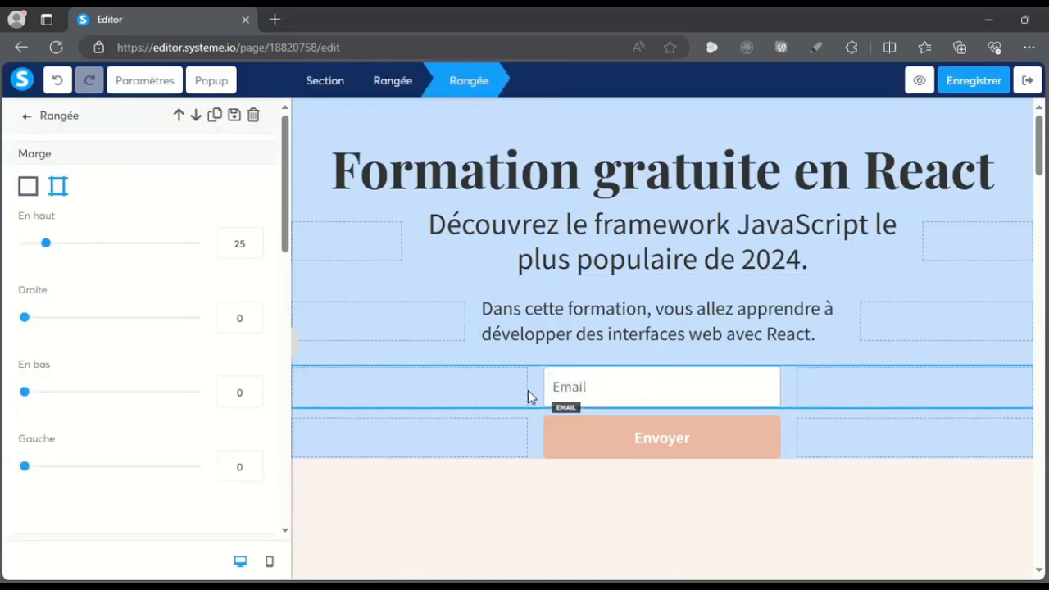
{"action": "left_click", "coordinate": [558, 396]}
{"action": "left_click_drag", "start_coordinate": [537, 390], "coordinate": [413, 392]}
{"action": "left_click_drag", "start_coordinate": [789, 389], "coordinate": [860, 386]}
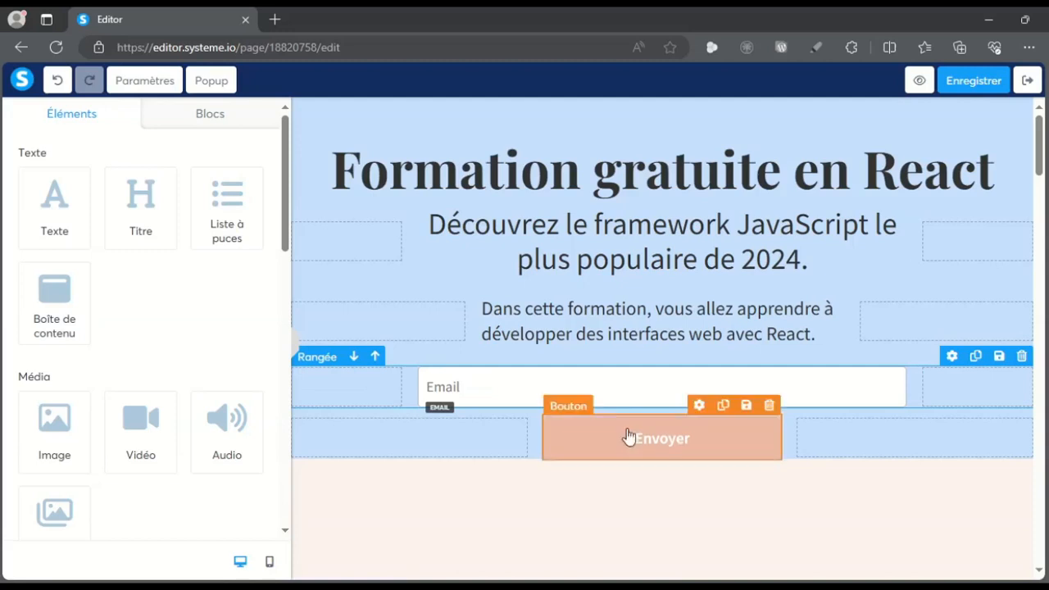
{"action": "left_click_drag", "start_coordinate": [531, 437], "coordinate": [416, 446]}
{"action": "left_click_drag", "start_coordinate": [789, 433], "coordinate": [918, 438]}
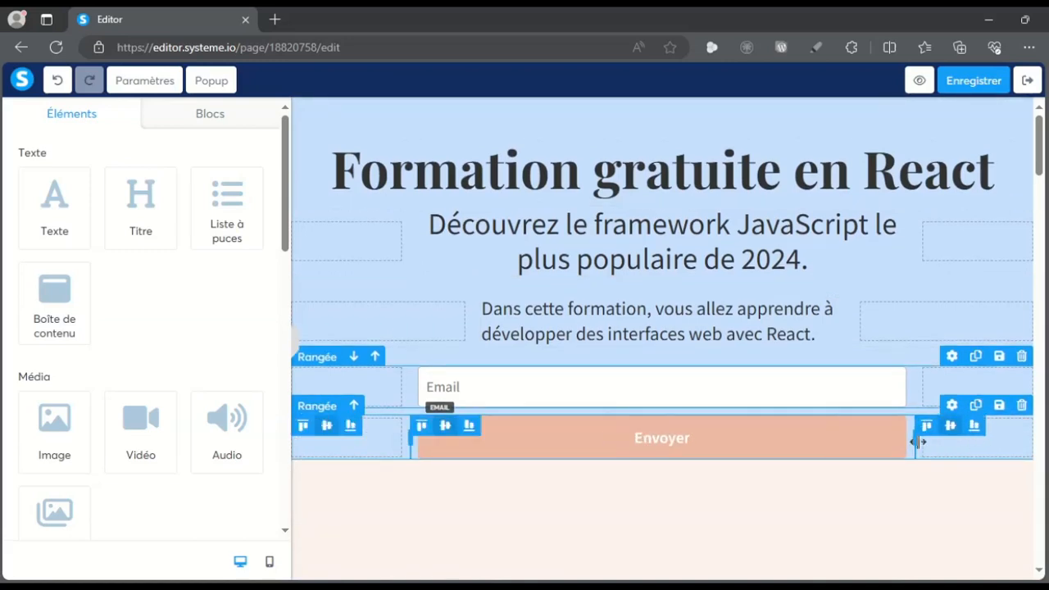
Step: Set the submit button's text to "S'inscrire à la la formation"
{"action": "left_click", "coordinate": [668, 448]}
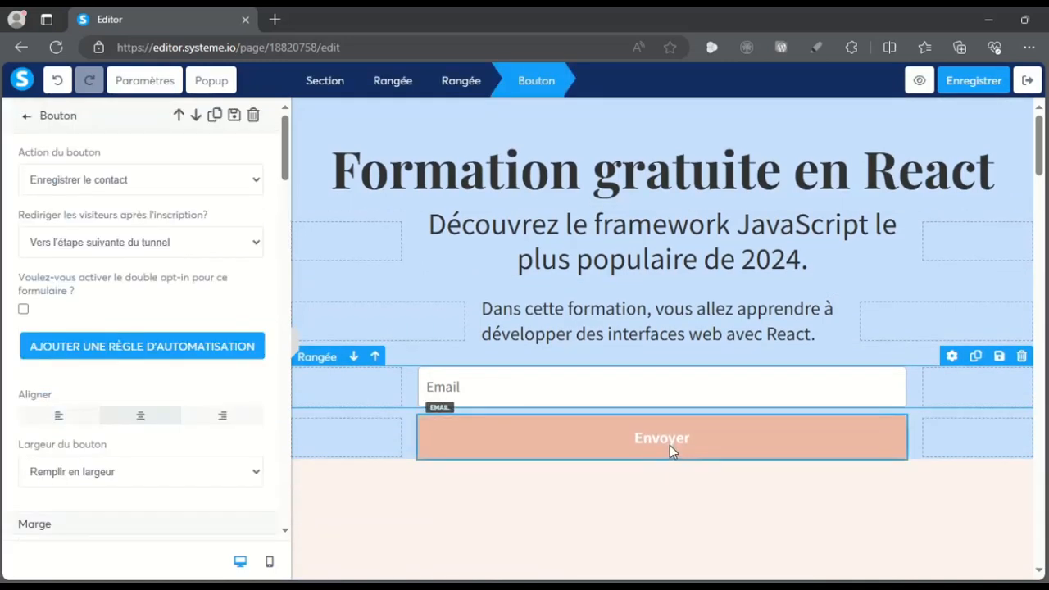
{"action": "scroll", "coordinate": [171, 358], "scroll_direction": "down", "scroll_amount": 1}
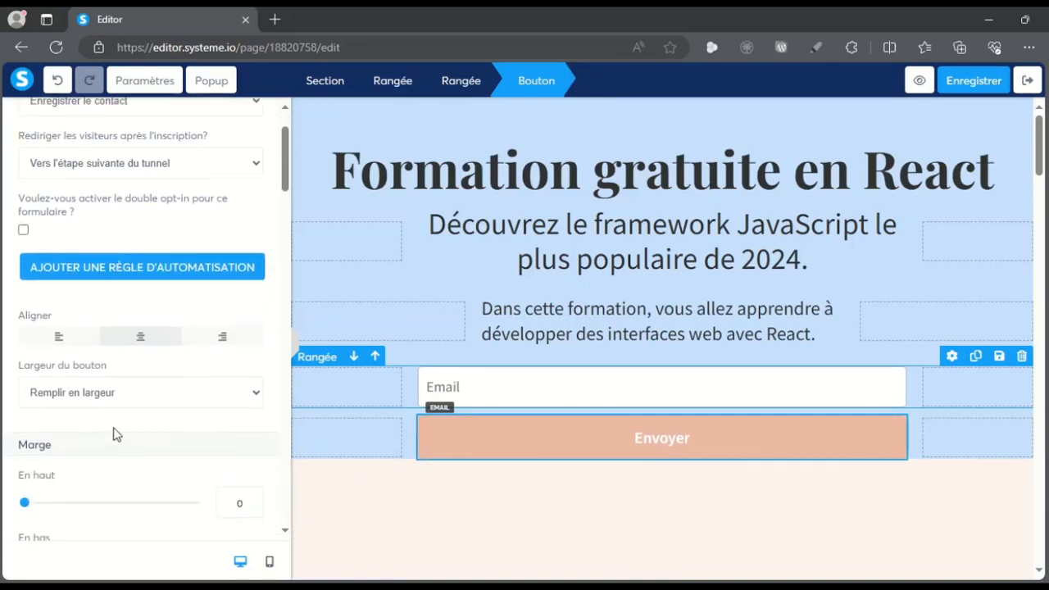
{"action": "scroll", "coordinate": [118, 441], "scroll_direction": "down", "scroll_amount": 2}
{"action": "scroll", "coordinate": [118, 441], "scroll_direction": "down", "scroll_amount": 3}
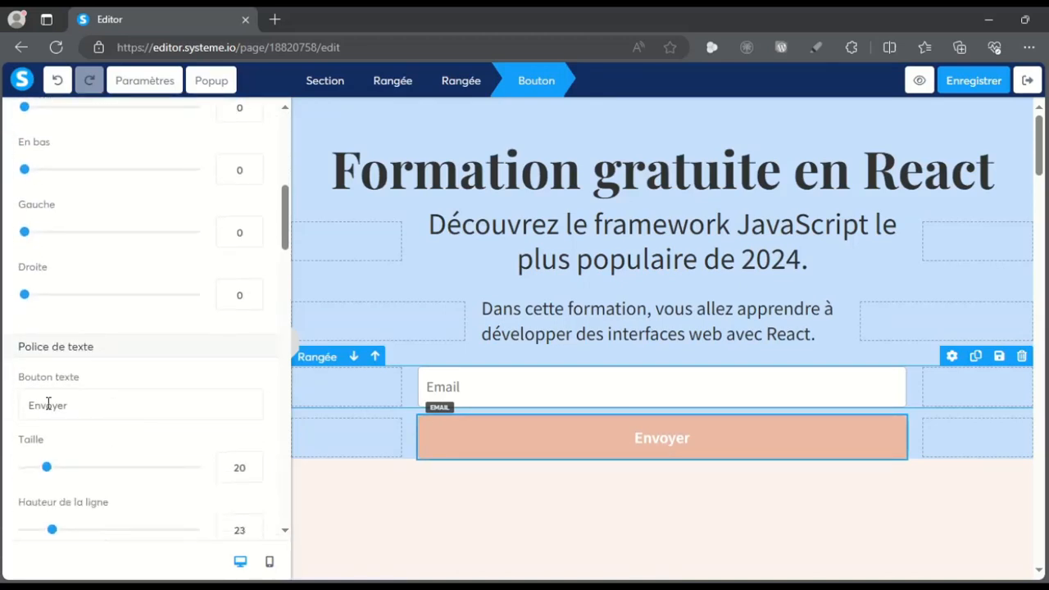
{"action": "double_click", "coordinate": [49, 404]}
{"action": "type", "text": "S'en"}
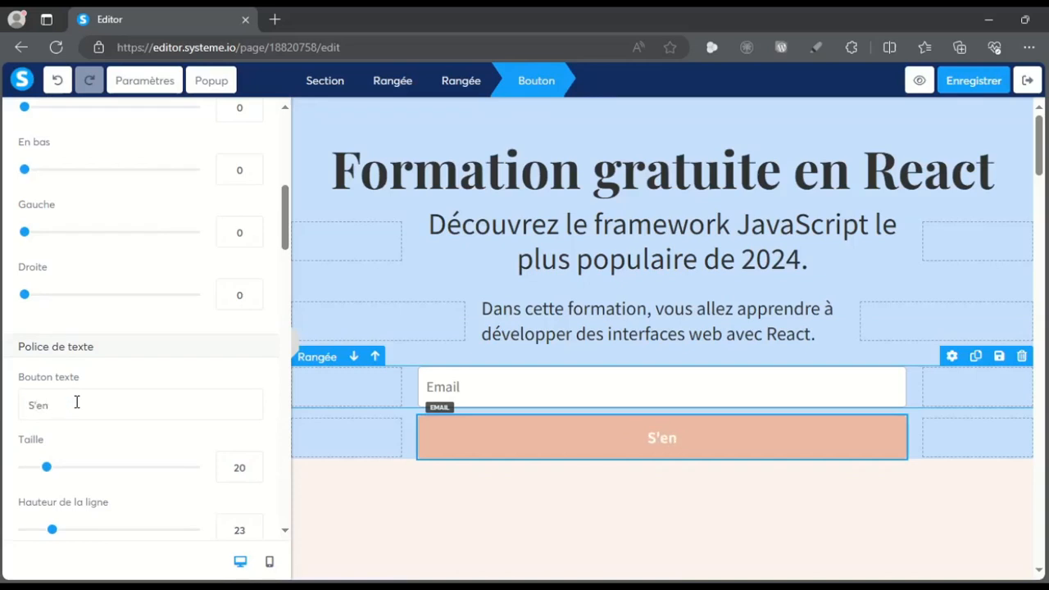
{"action": "type", "text": "regis"}
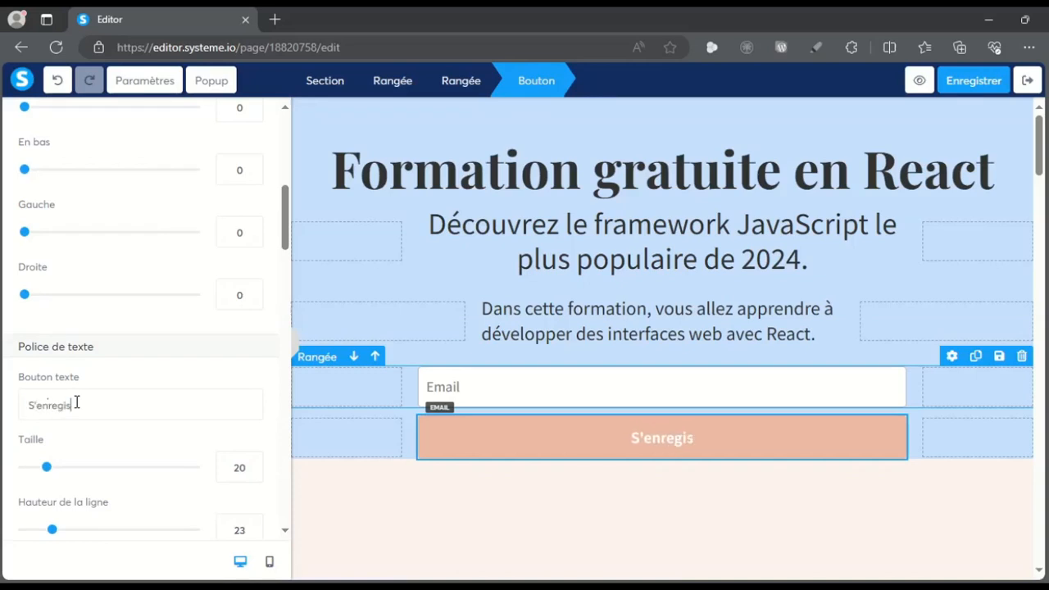
{"action": "key", "text": "BackSpace"}
{"action": "key", "text": "BackSpace"}
{"action": "key", "text": "BackSpace"}
{"action": "key", "text": "BackSpace"}
{"action": "key", "text": "BackSpace"}
{"action": "key", "text": "BackSpace"}
{"action": "key", "text": "BackSpace"}
{"action": "type", "text": "ins"}
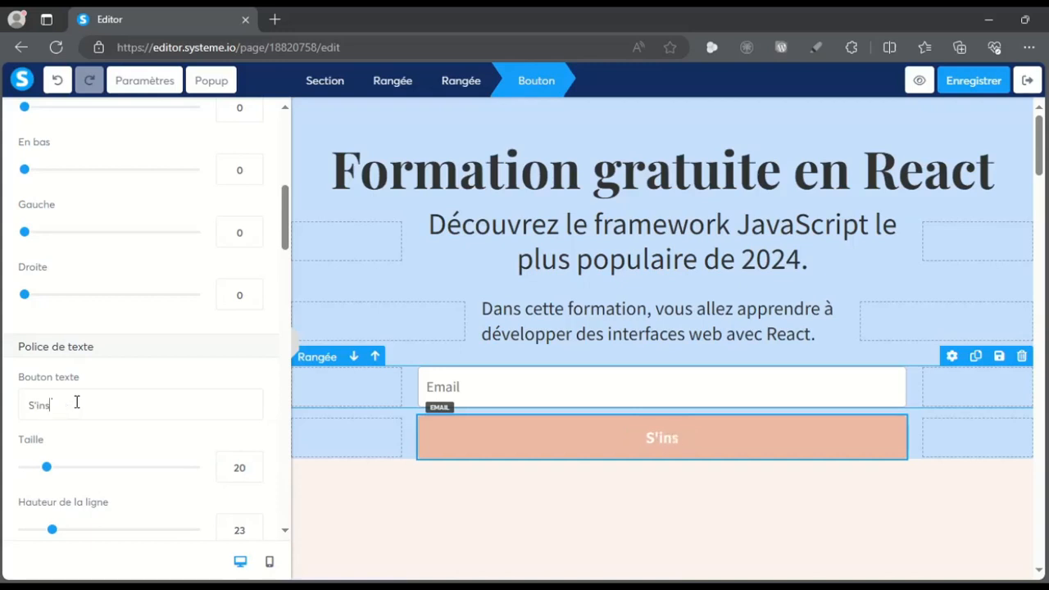
{"action": "type", "text": "crire à"}
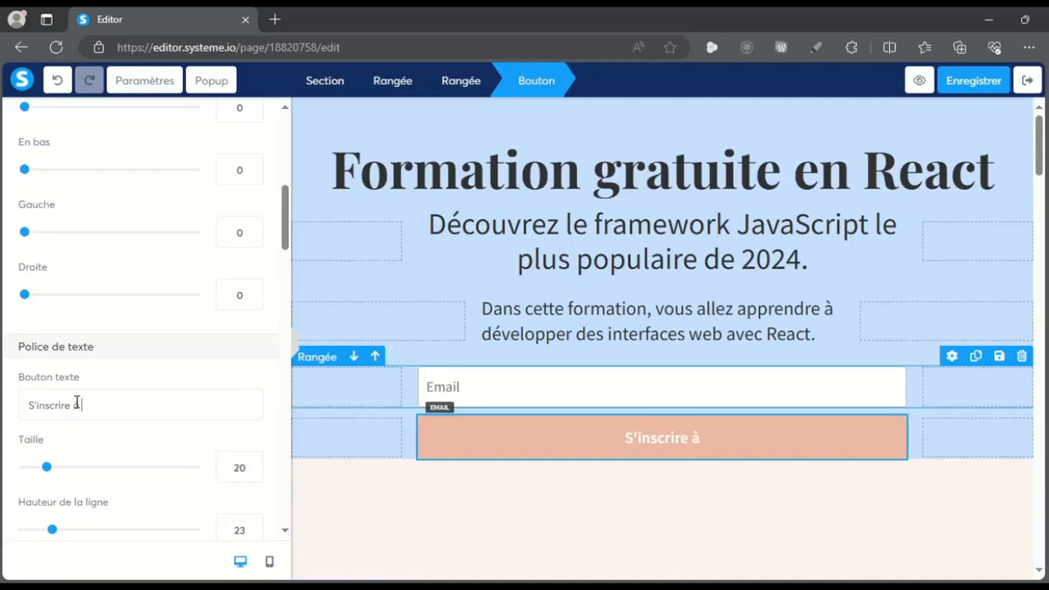
{"action": "type", "text": " la la f"}
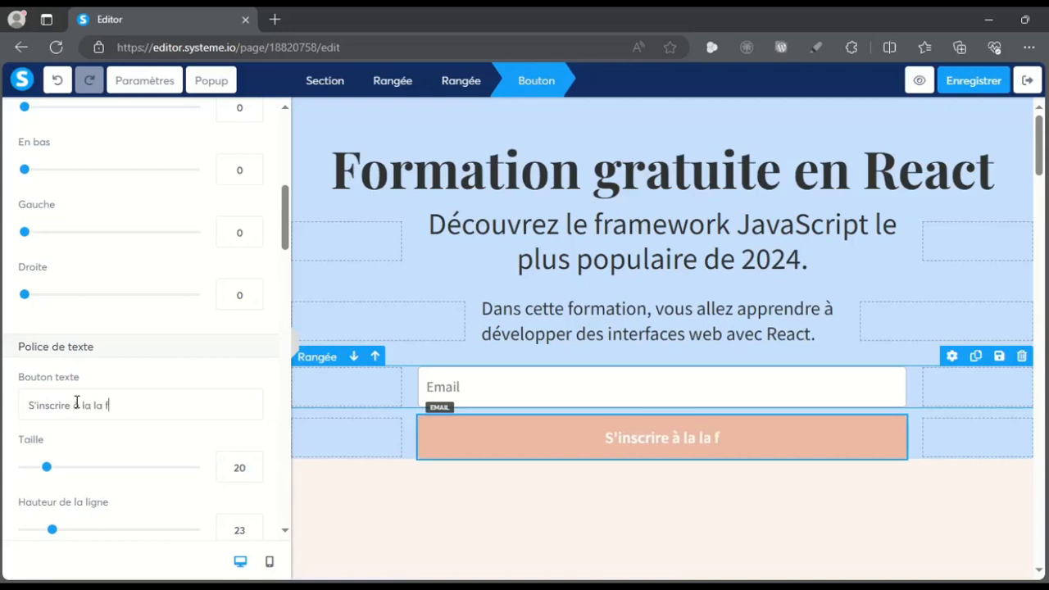
{"action": "type", "text": "ormation"}
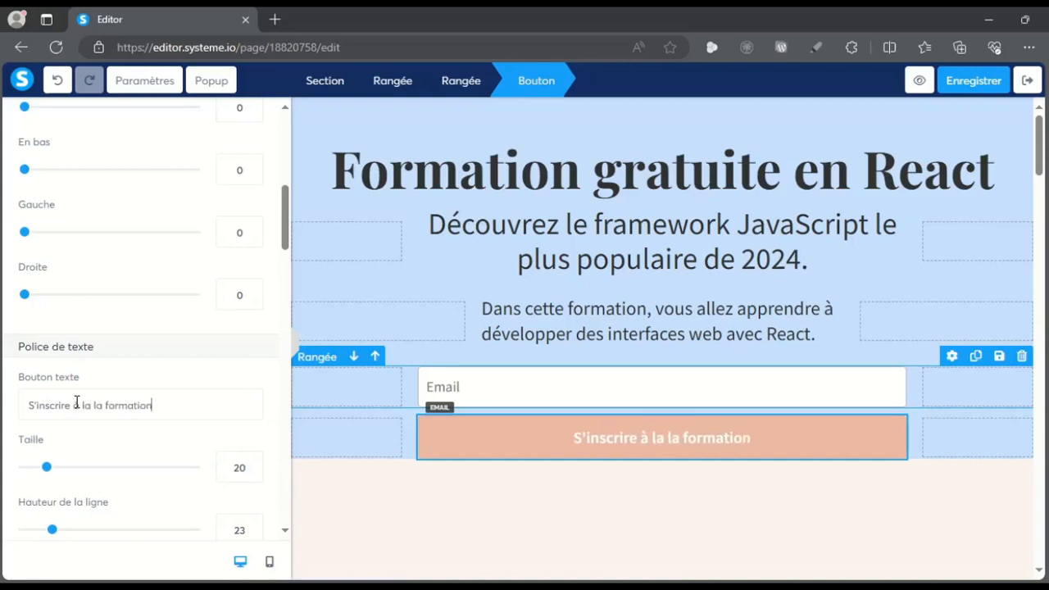
Step: Set the submit button's background colour to bright blue 0075FF
{"action": "scroll", "coordinate": [83, 398], "scroll_direction": "down", "scroll_amount": 3}
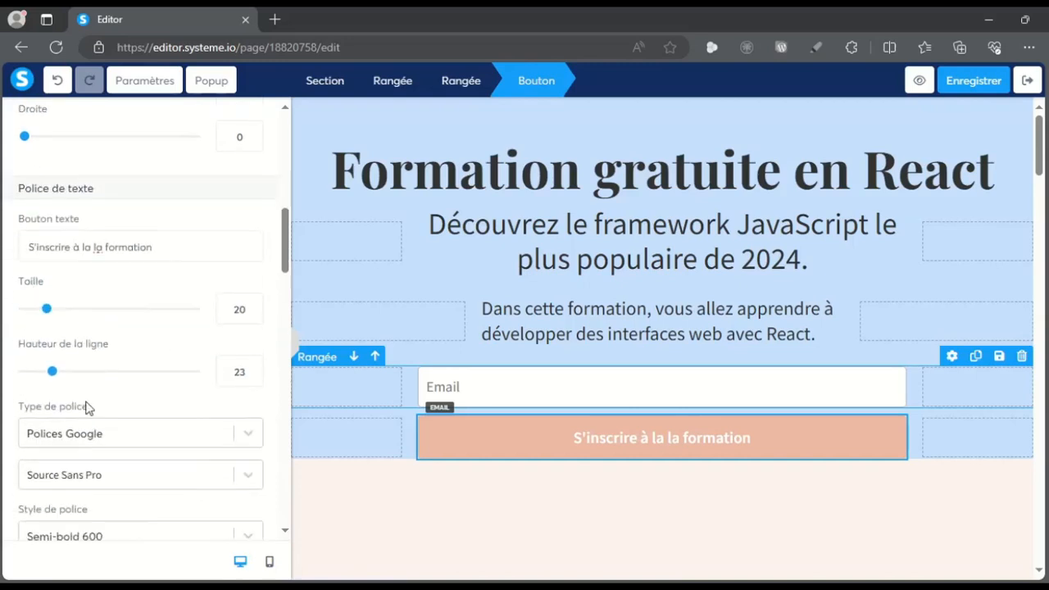
{"action": "scroll", "coordinate": [124, 427], "scroll_direction": "up", "scroll_amount": 7}
{"action": "scroll", "coordinate": [139, 434], "scroll_direction": "up", "scroll_amount": 1}
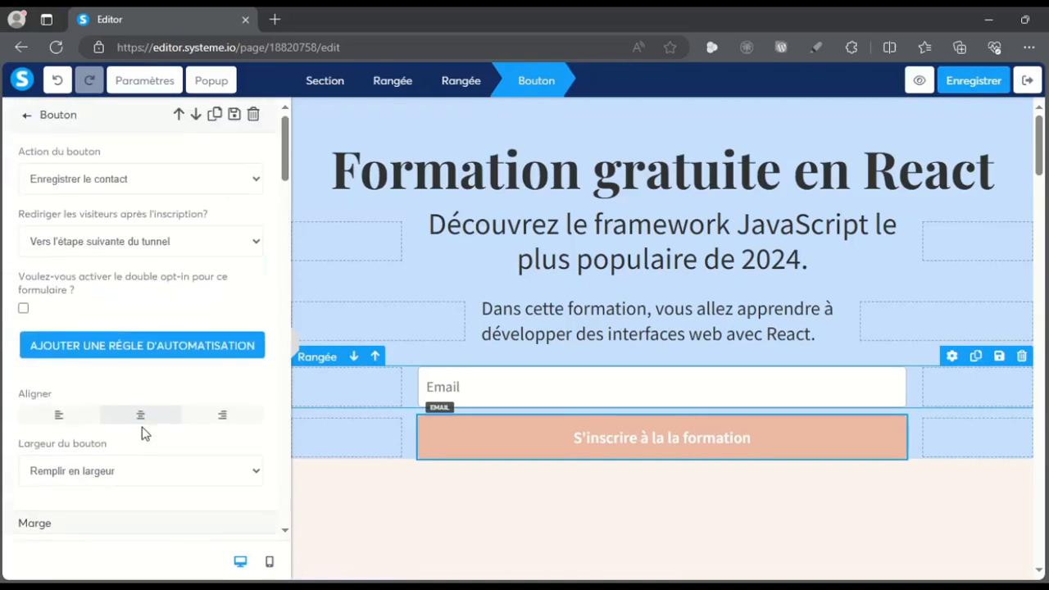
{"action": "scroll", "coordinate": [143, 434], "scroll_direction": "down", "scroll_amount": 1}
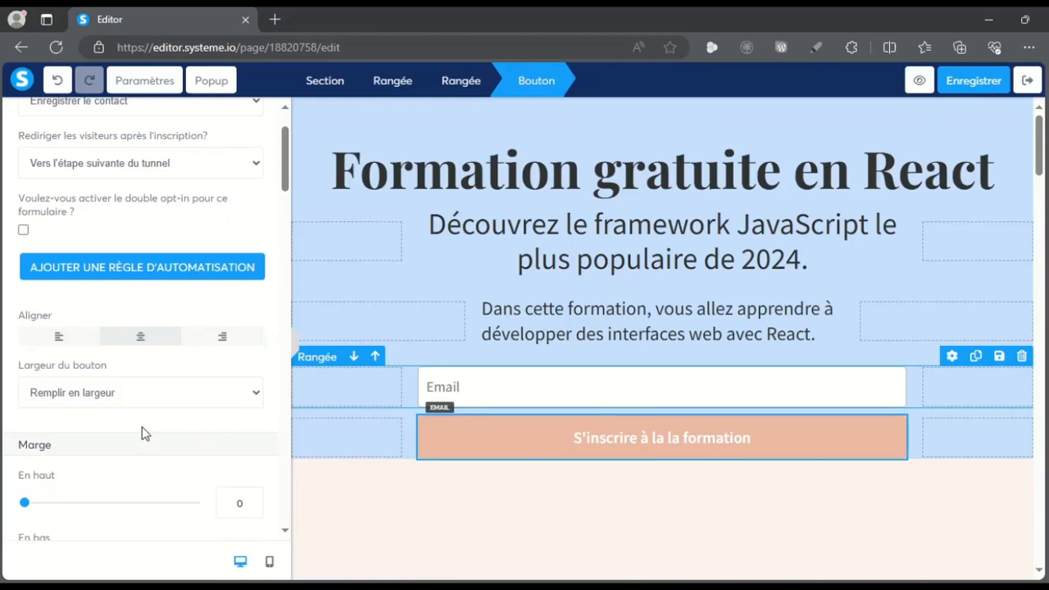
{"action": "scroll", "coordinate": [141, 433], "scroll_direction": "down", "scroll_amount": 6}
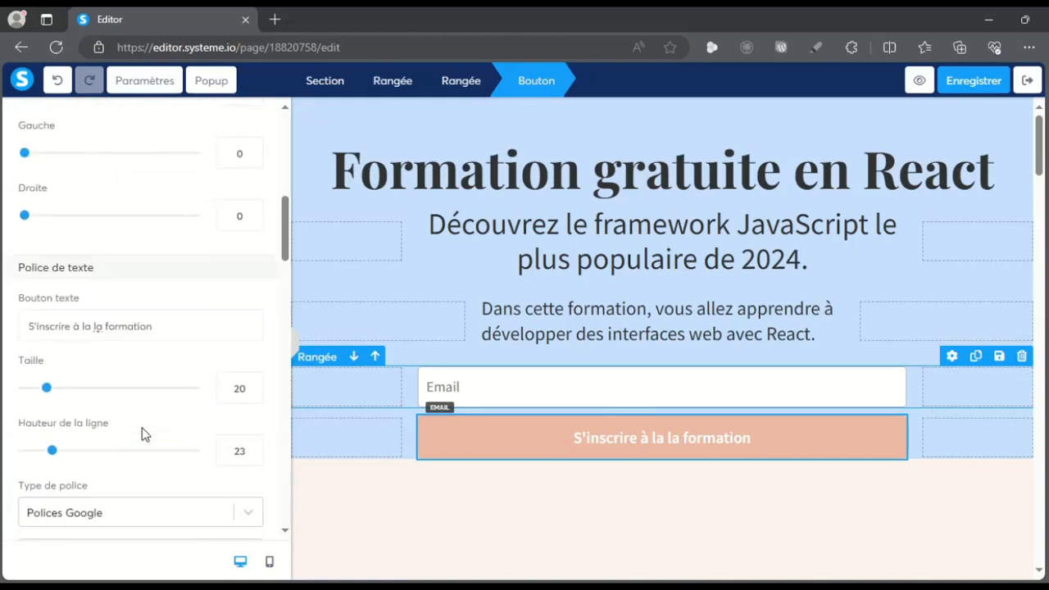
{"action": "scroll", "coordinate": [141, 434], "scroll_direction": "down", "scroll_amount": 4}
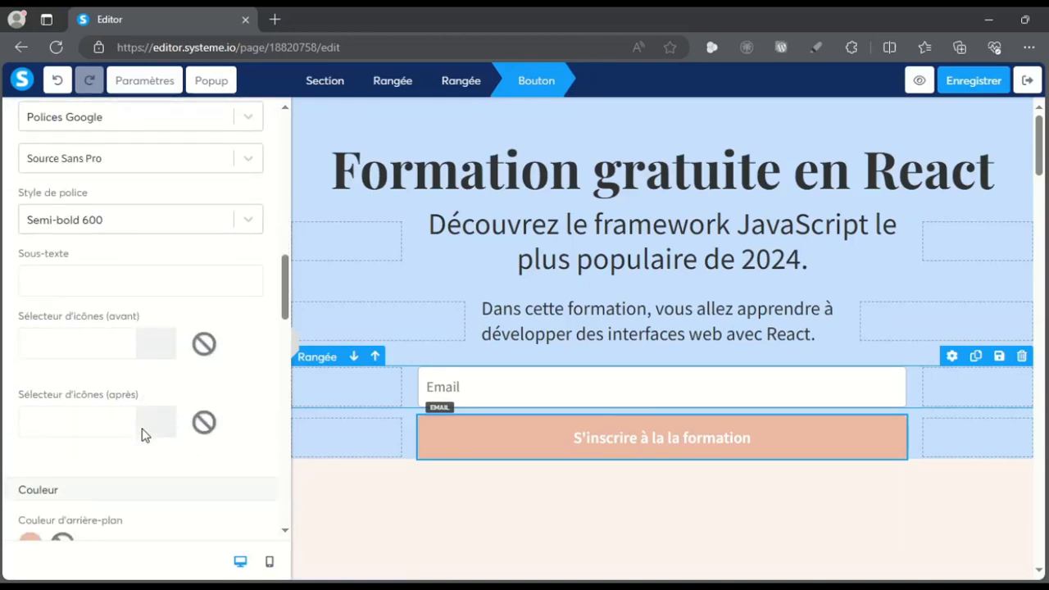
{"action": "scroll", "coordinate": [141, 435], "scroll_direction": "down", "scroll_amount": 3}
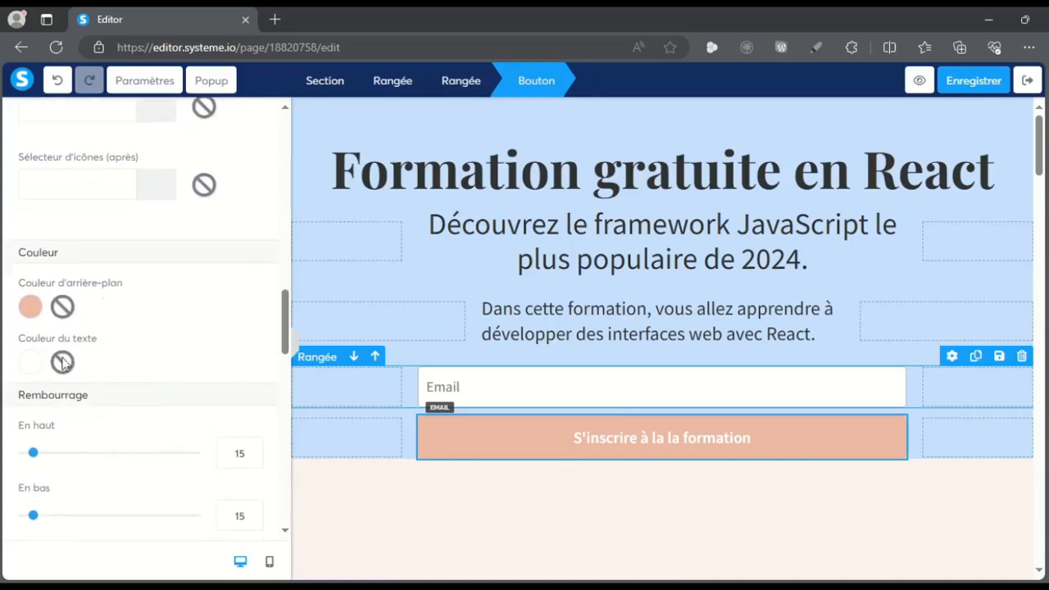
{"action": "left_click", "coordinate": [30, 306]}
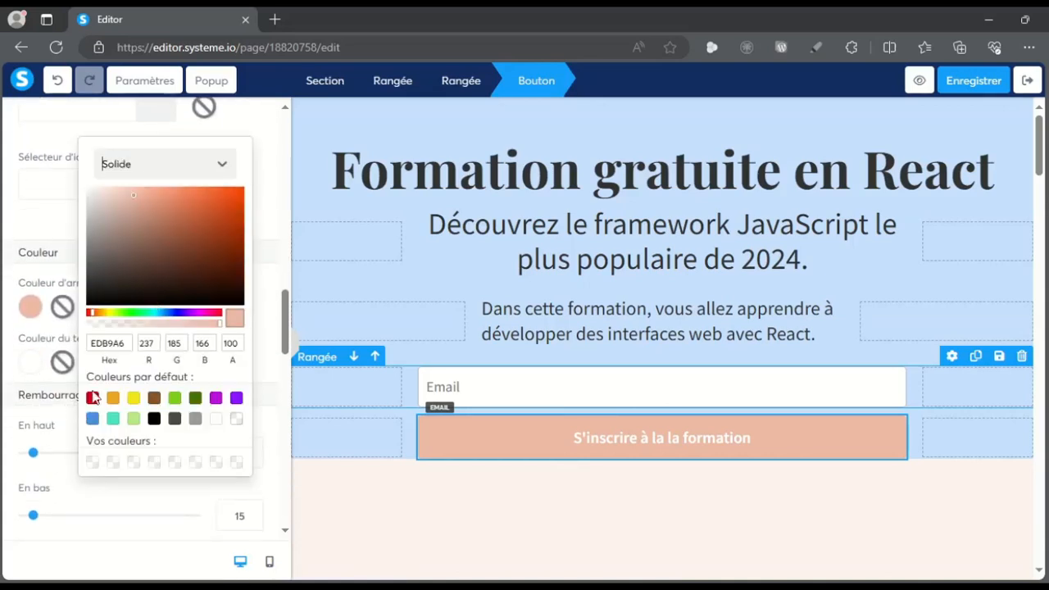
{"action": "left_click", "coordinate": [92, 419]}
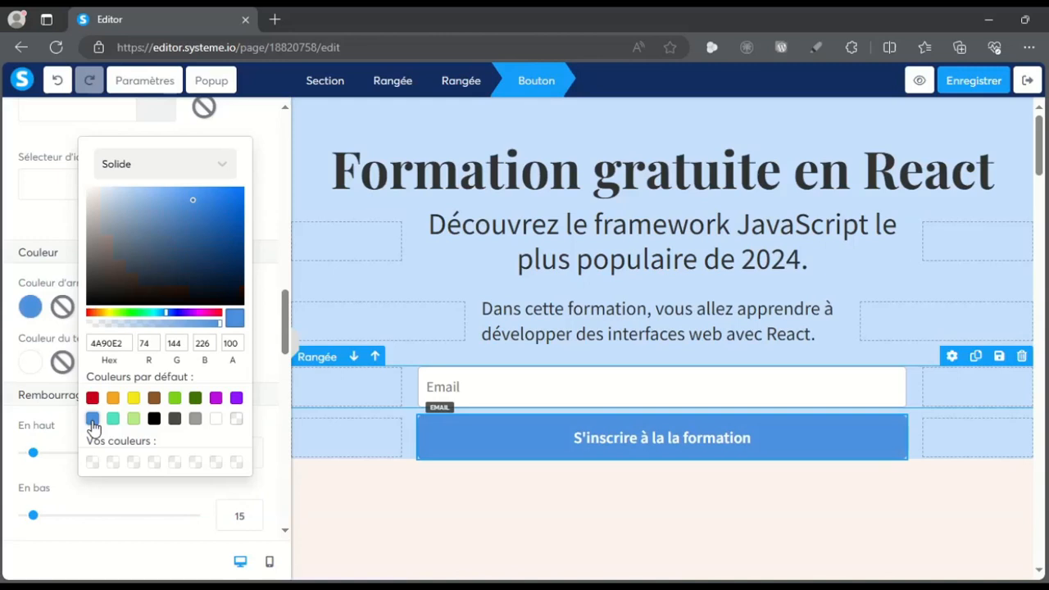
{"action": "left_click_drag", "start_coordinate": [230, 199], "coordinate": [255, 199]}
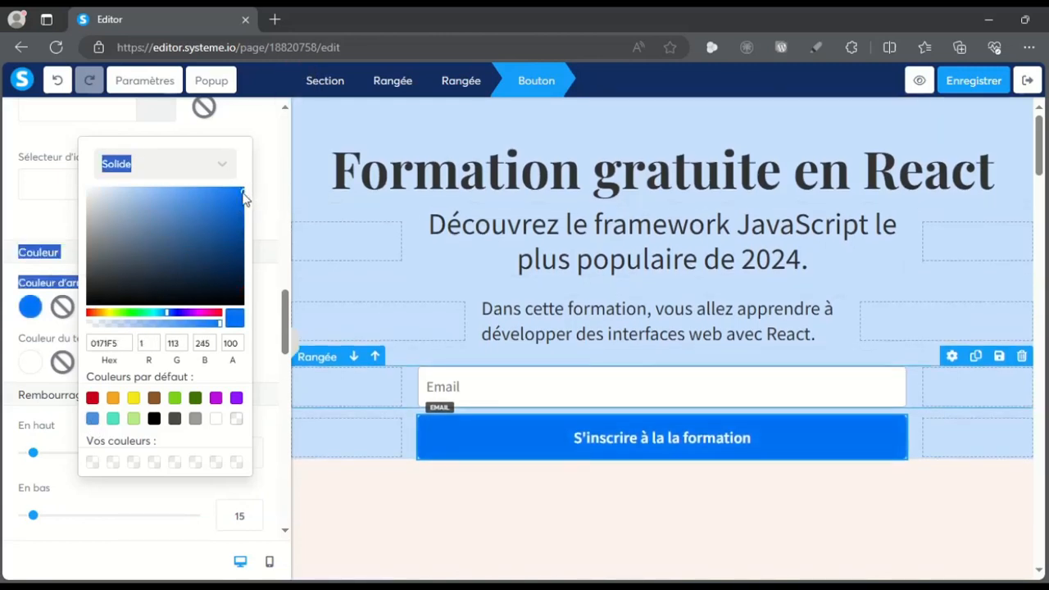
{"action": "left_click", "coordinate": [254, 186]}
{"action": "left_click_drag", "start_coordinate": [253, 179], "coordinate": [255, 177]}
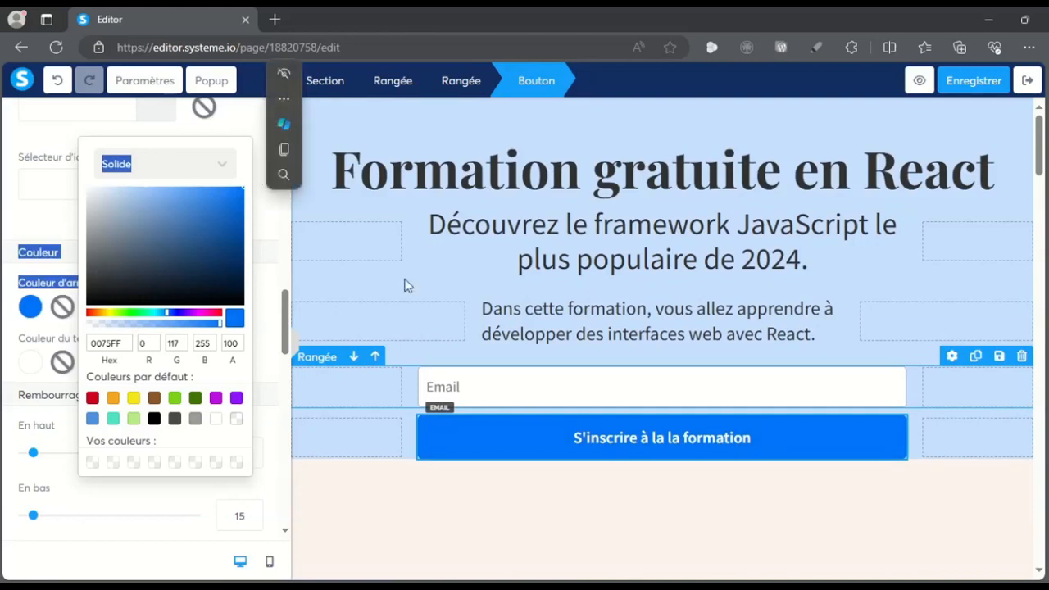
Step: Duplicate the email field's row and set the lower copy's data type to Prénom
{"action": "left_click", "coordinate": [608, 387]}
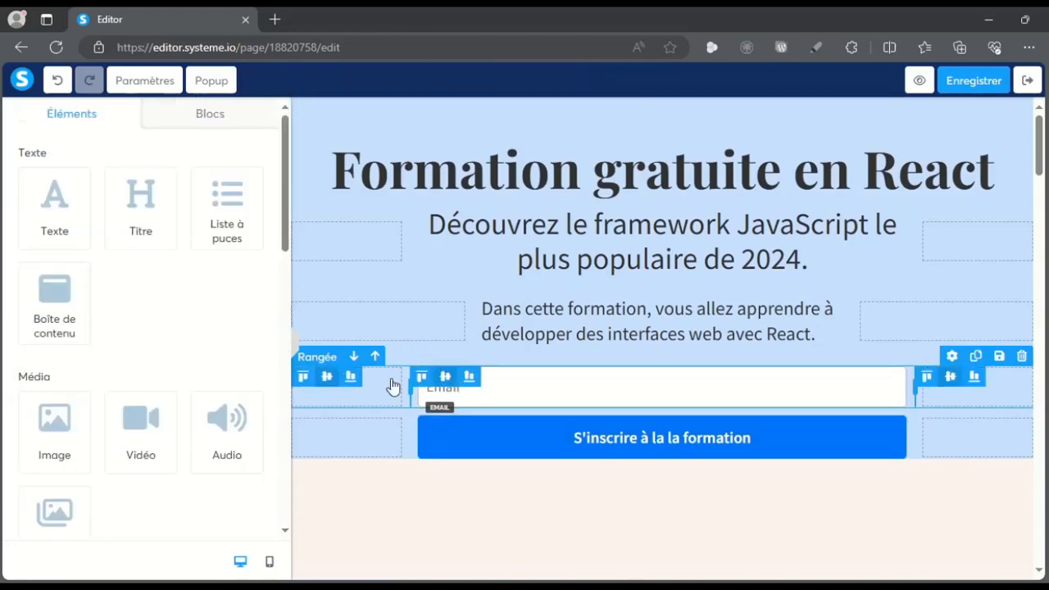
{"action": "left_click", "coordinate": [392, 380]}
{"action": "left_click", "coordinate": [492, 392]}
{"action": "mouse_move", "coordinate": [921, 395]}
{"action": "left_click", "coordinate": [977, 358]}
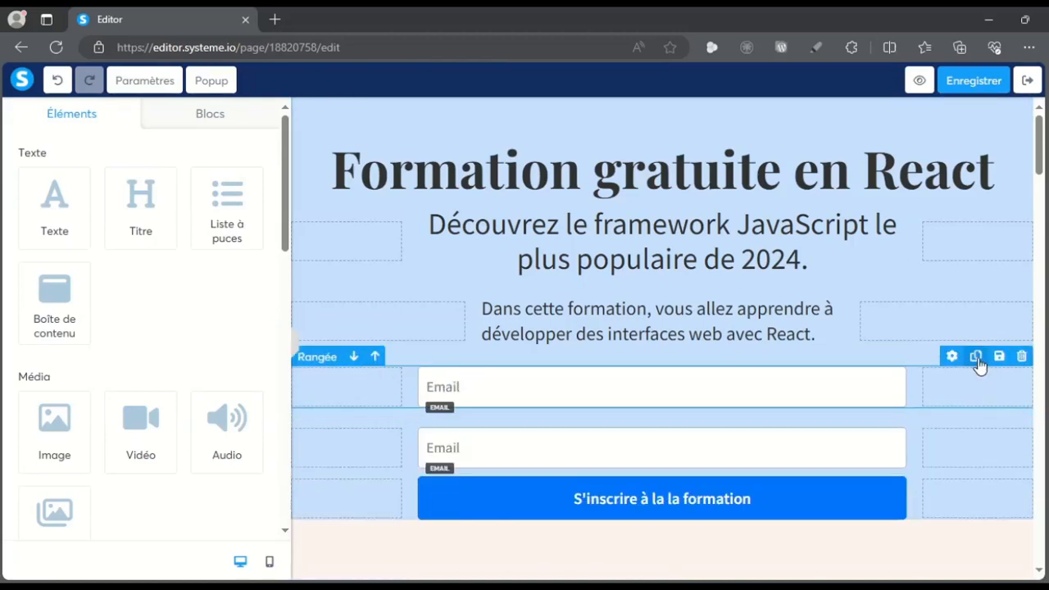
{"action": "left_click", "coordinate": [640, 457]}
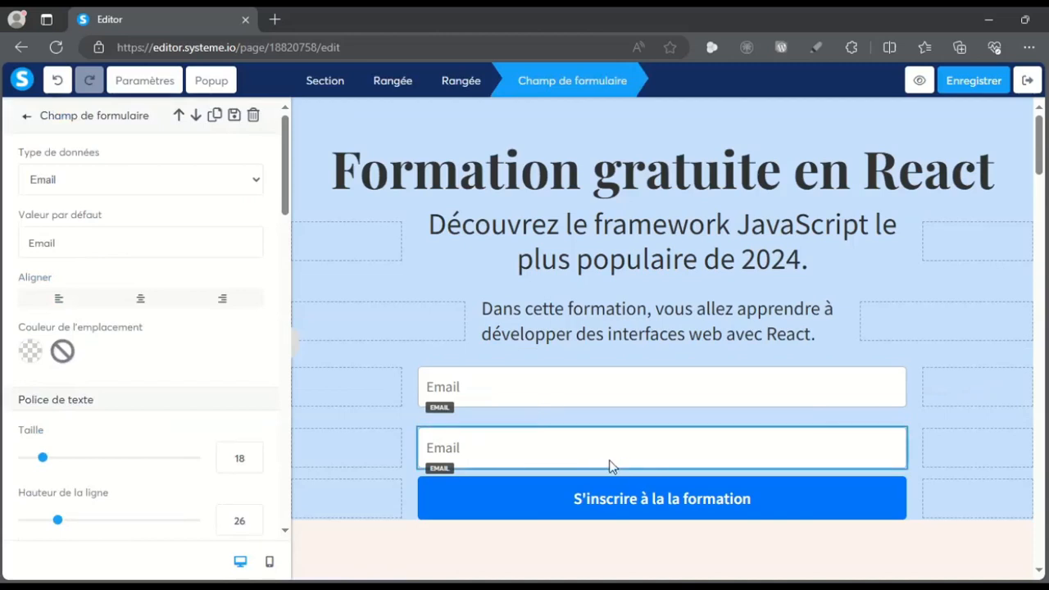
{"action": "left_click", "coordinate": [100, 180]}
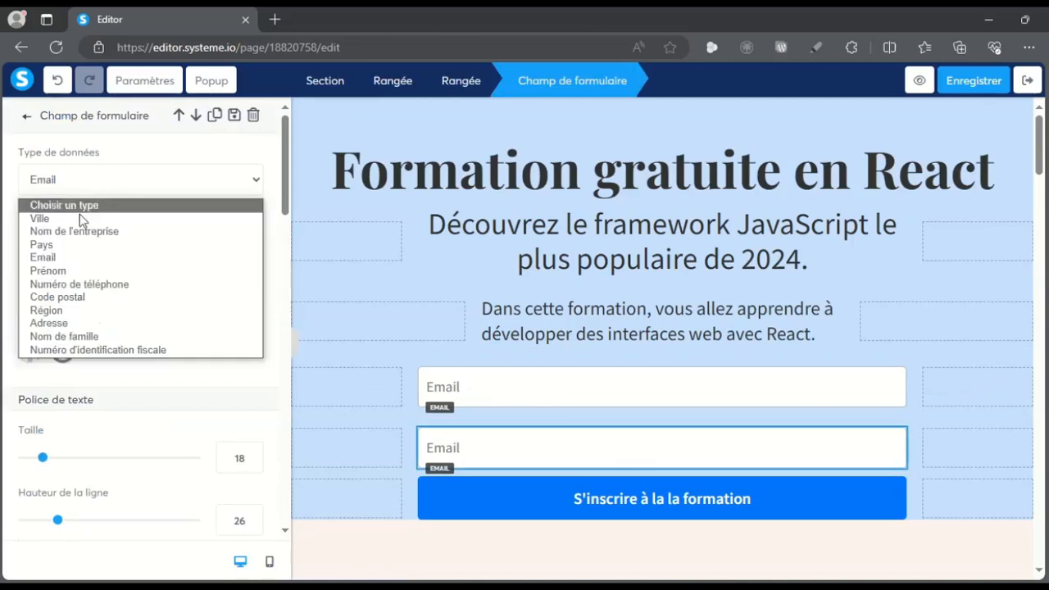
{"action": "left_click", "coordinate": [66, 271]}
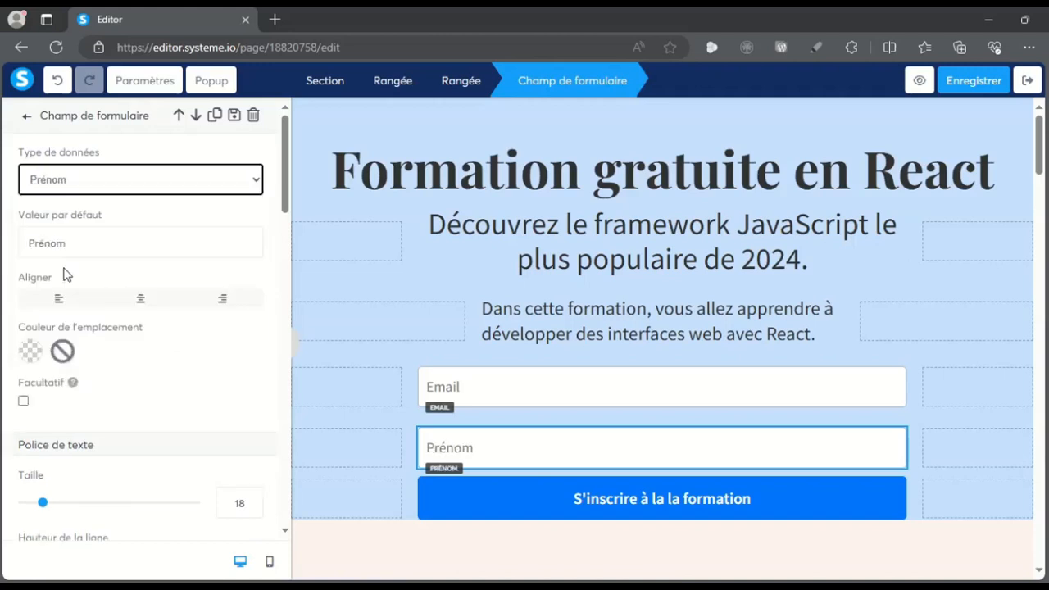
Step: Duplicate the Prénom field's row and set the lower copy's data type to Nom de famille
{"action": "left_click", "coordinate": [910, 440]}
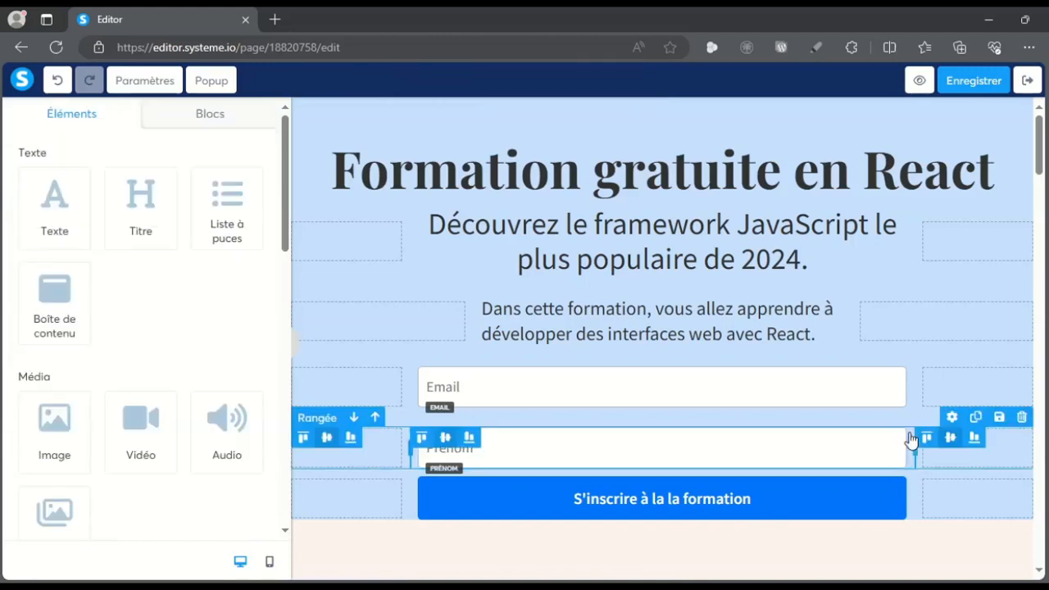
{"action": "left_click", "coordinate": [979, 419]}
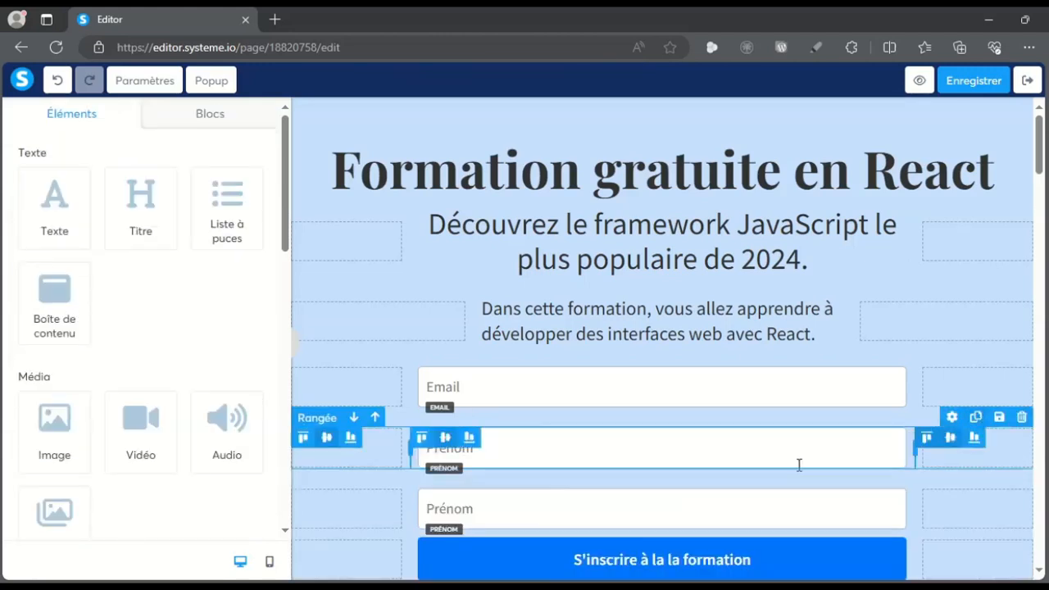
{"action": "left_click", "coordinate": [546, 511]}
{"action": "left_click", "coordinate": [82, 180]}
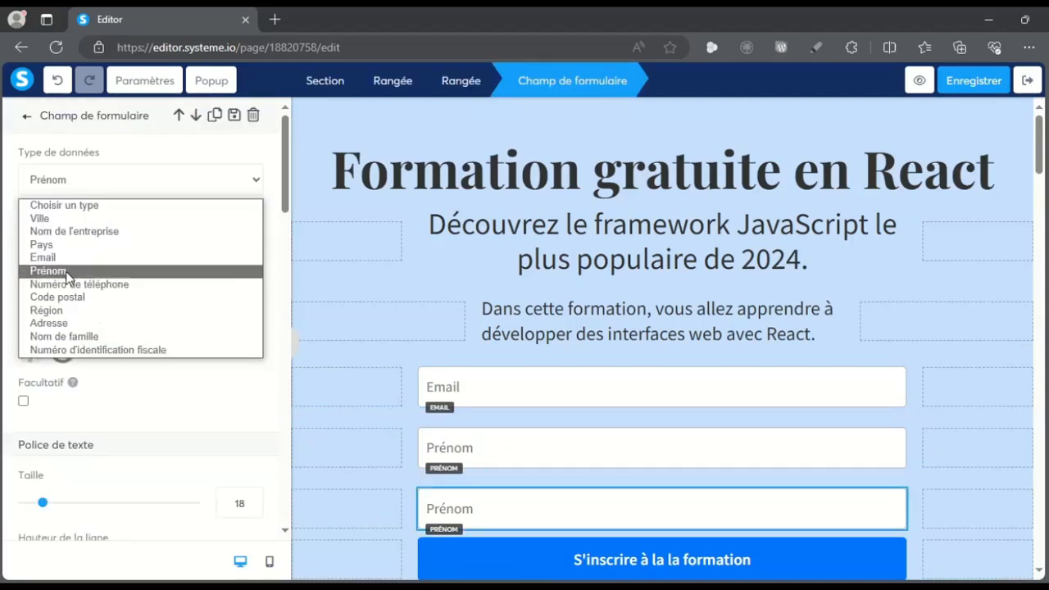
{"action": "left_click", "coordinate": [82, 337]}
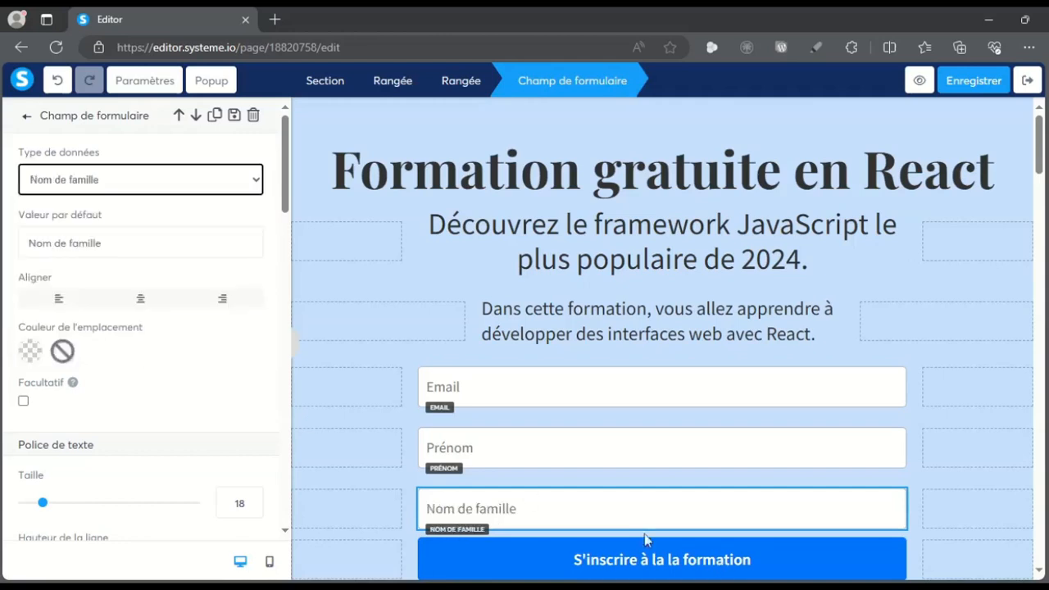
Step: Duplicate the Nom de famille field's row and set the lower copy's data type to Numéro de téléphone
{"action": "left_click", "coordinate": [909, 495]}
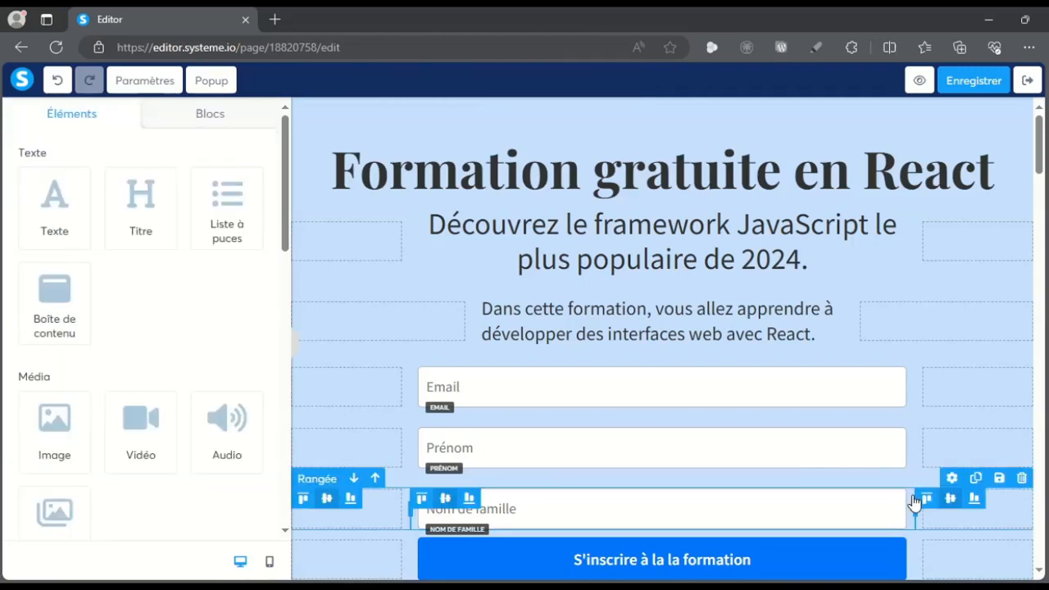
{"action": "left_click", "coordinate": [977, 479]}
{"action": "scroll", "coordinate": [907, 511], "scroll_direction": "down", "scroll_amount": 2}
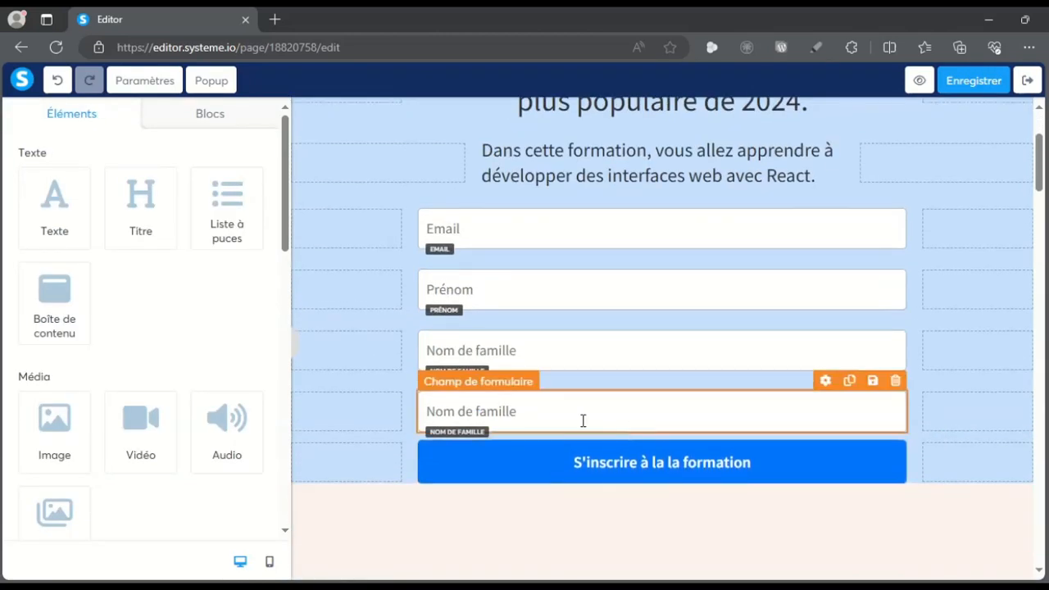
{"action": "left_click", "coordinate": [574, 423]}
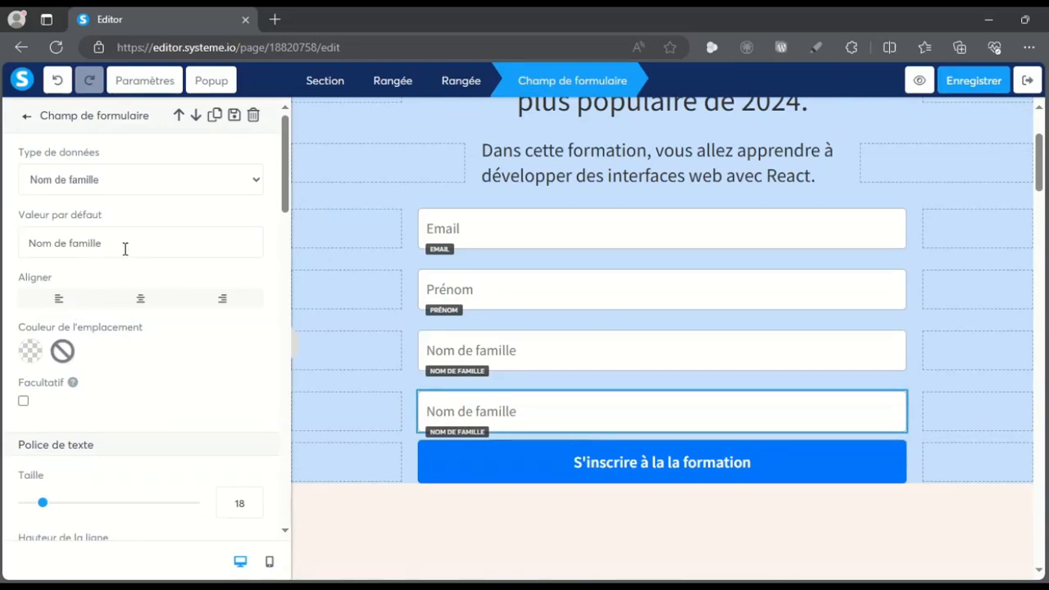
{"action": "left_click", "coordinate": [114, 196]}
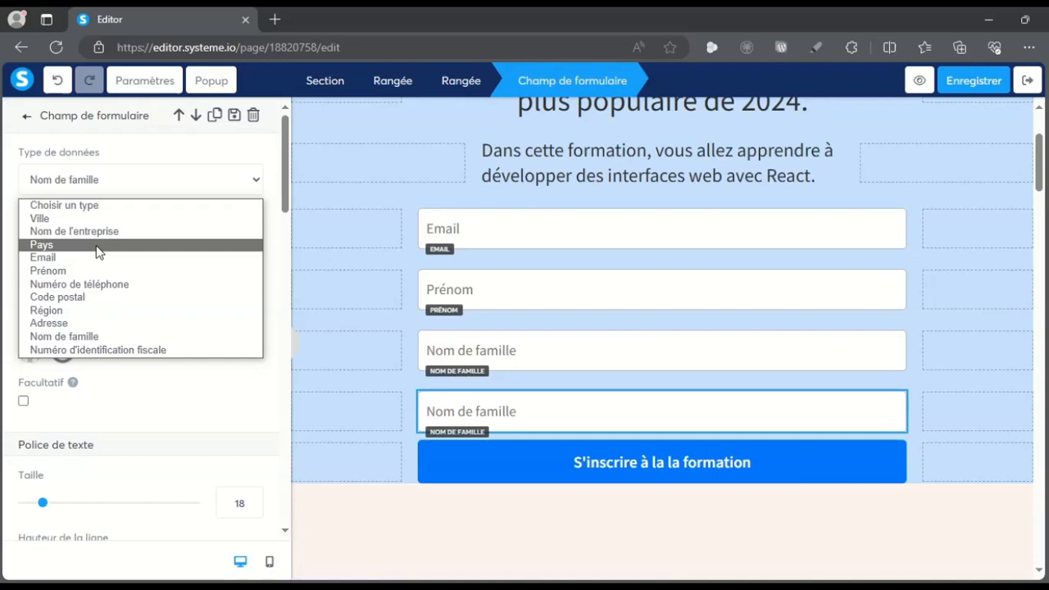
{"action": "left_click", "coordinate": [76, 284]}
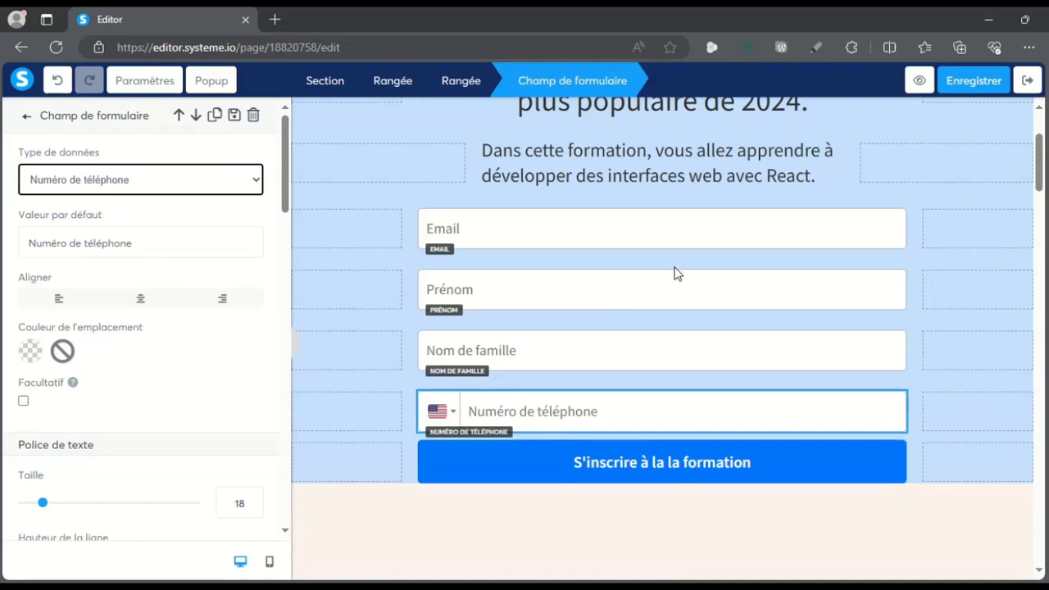
Step: Duplicate the submit button's row and delete the button from the lower copy to leave an empty row beneath the form
{"action": "left_click", "coordinate": [1042, 145]}
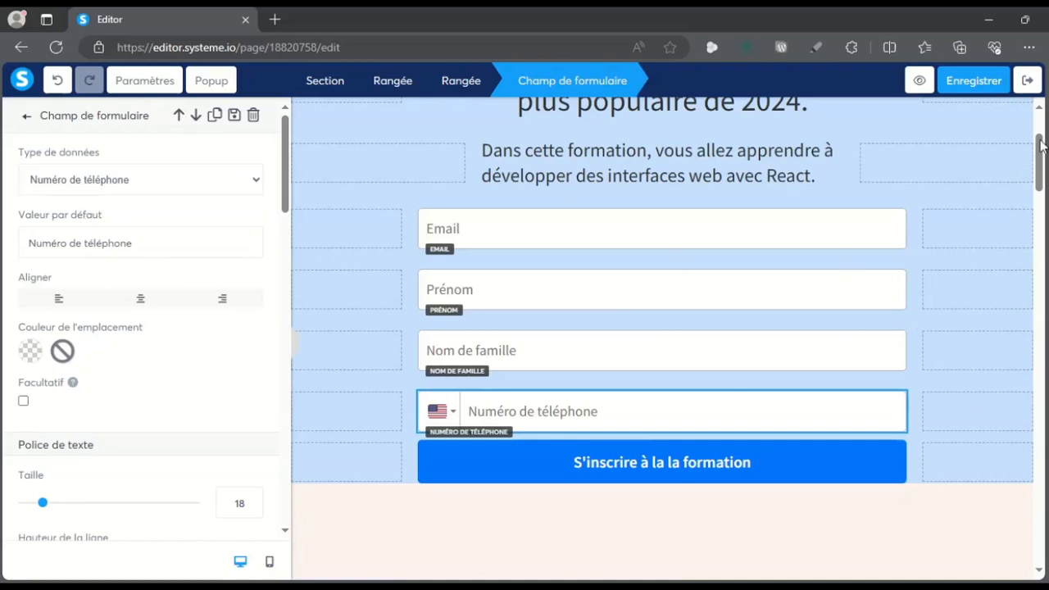
{"action": "left_click", "coordinate": [1046, 131]}
{"action": "left_click_drag", "start_coordinate": [1041, 144], "coordinate": [1042, 119]}
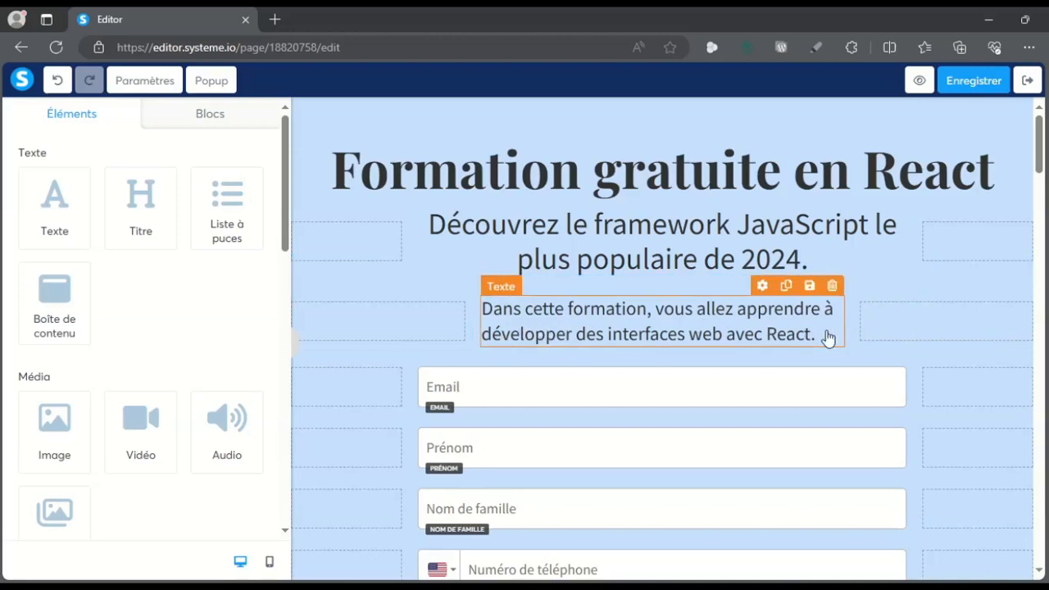
{"action": "scroll", "coordinate": [820, 341], "scroll_direction": "down", "scroll_amount": 1}
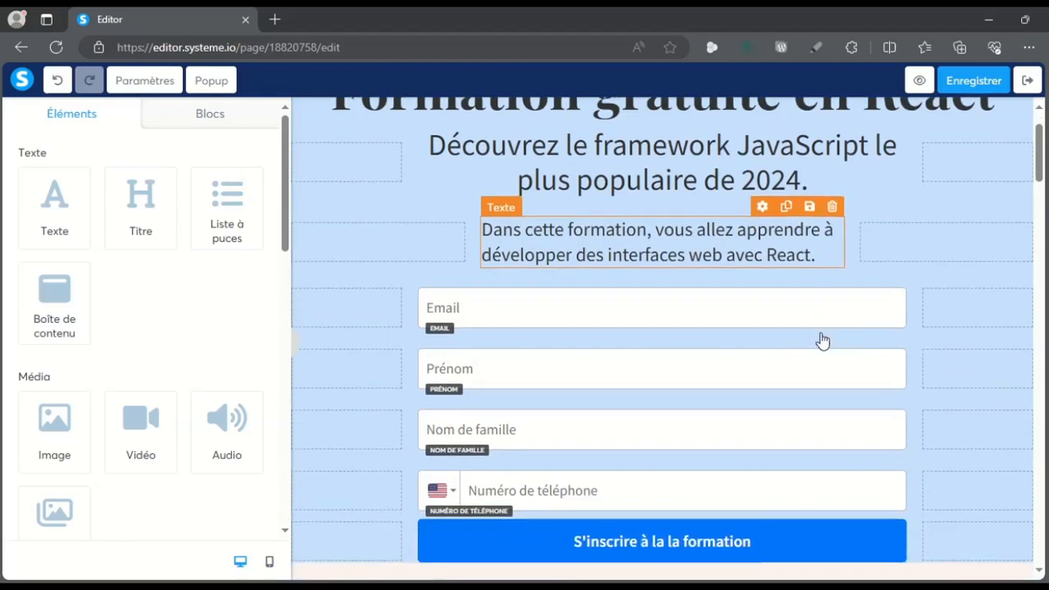
{"action": "scroll", "coordinate": [914, 370], "scroll_direction": "down", "scroll_amount": 2}
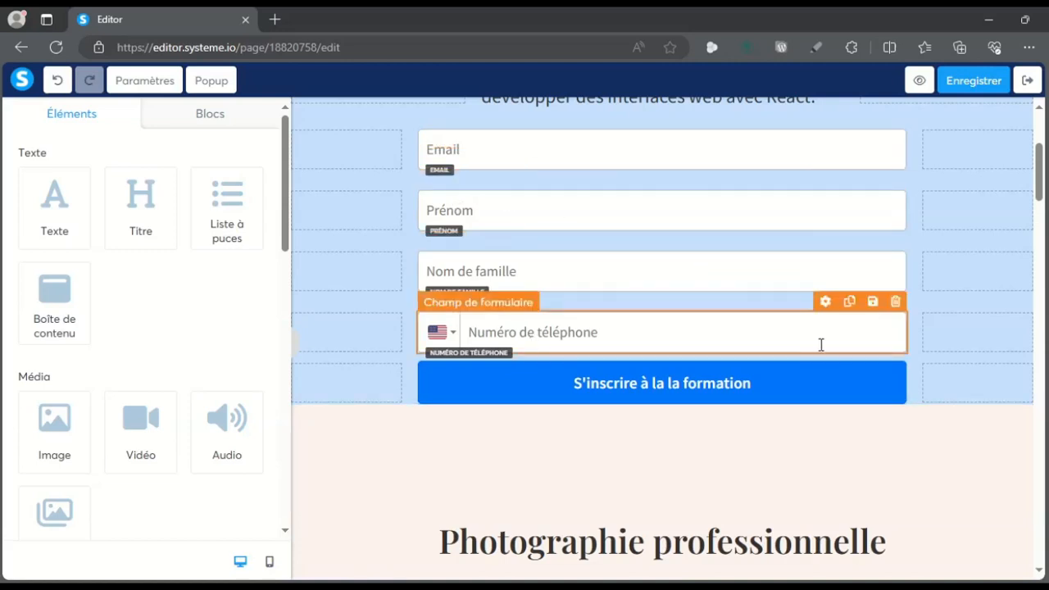
{"action": "scroll", "coordinate": [627, 369], "scroll_direction": "down", "scroll_amount": 1}
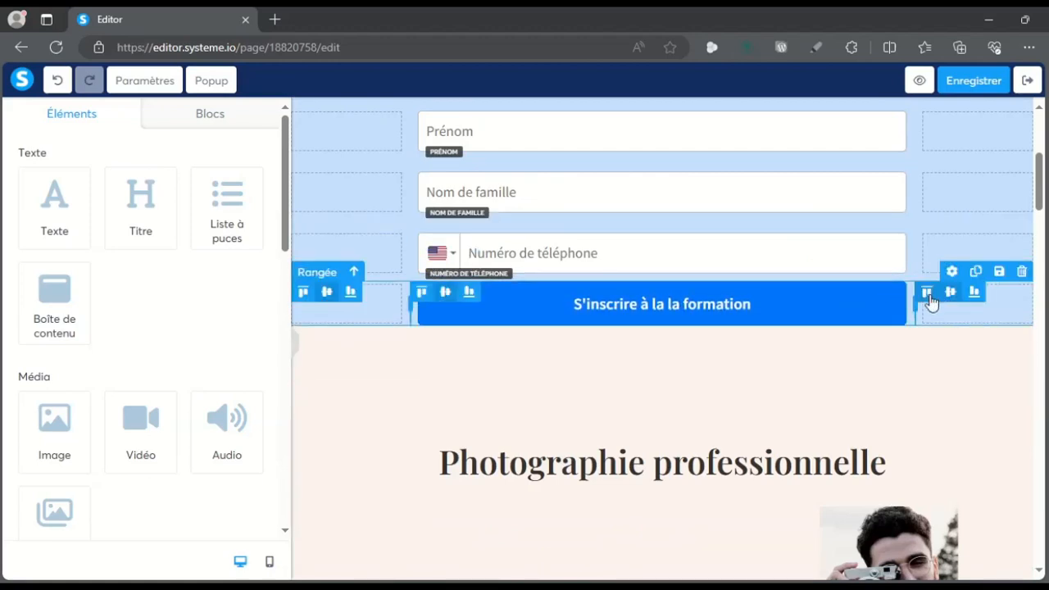
{"action": "left_click", "coordinate": [976, 272]}
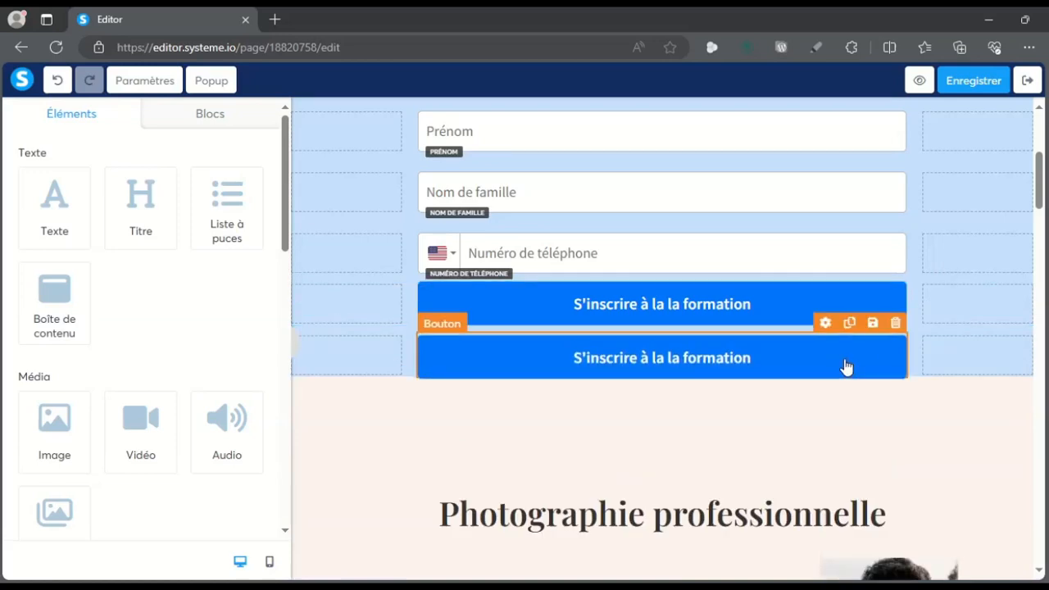
{"action": "left_click", "coordinate": [895, 325]}
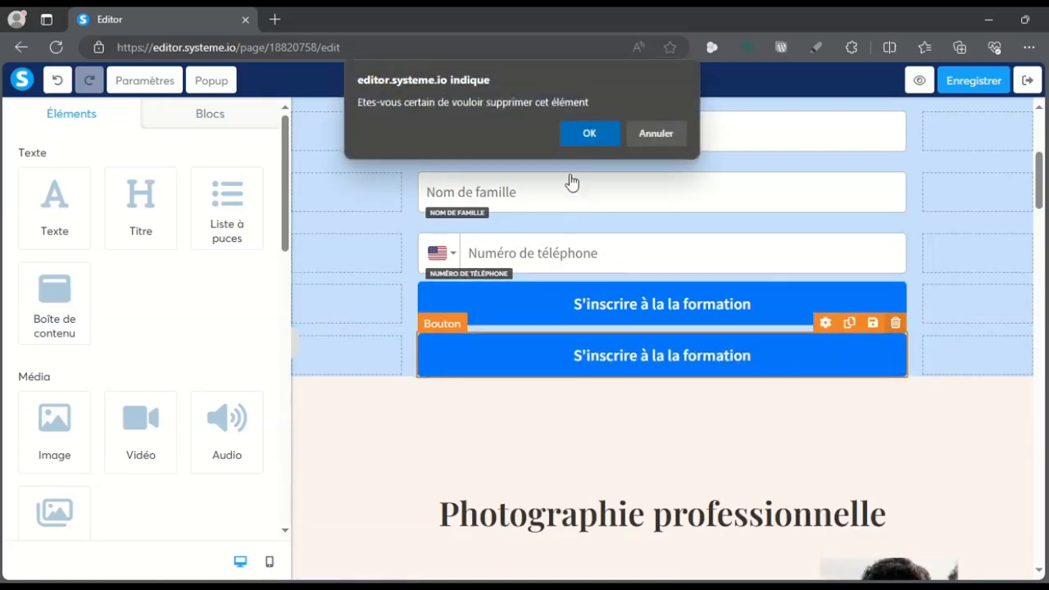
{"action": "left_click", "coordinate": [575, 138]}
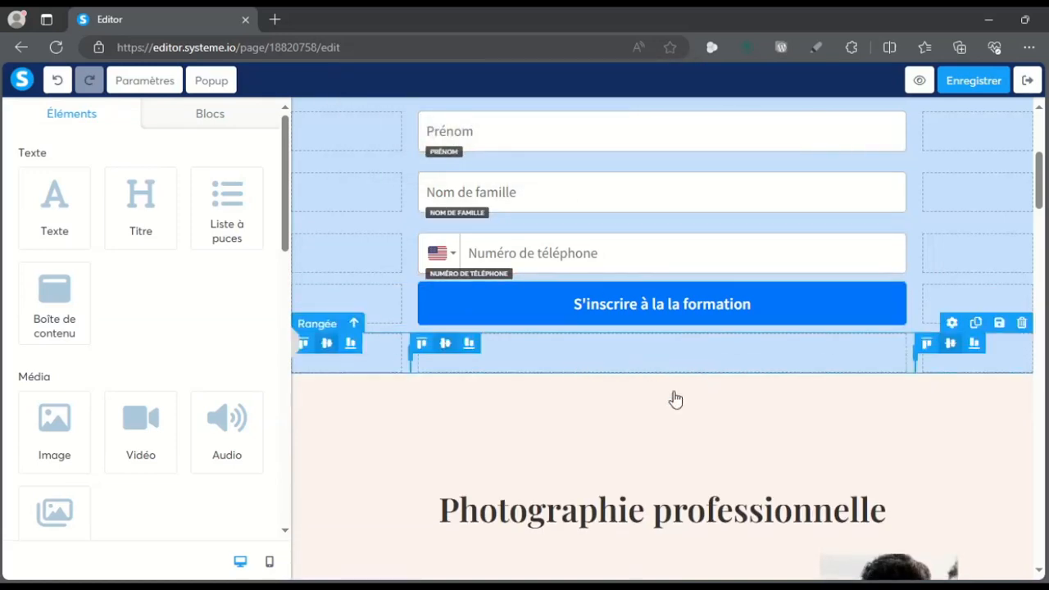
Step: Replace the "Photographie professionnelle" title's text with "Ce que vous allez apprendre :"
{"action": "scroll", "coordinate": [609, 200], "scroll_direction": "up", "scroll_amount": 3}
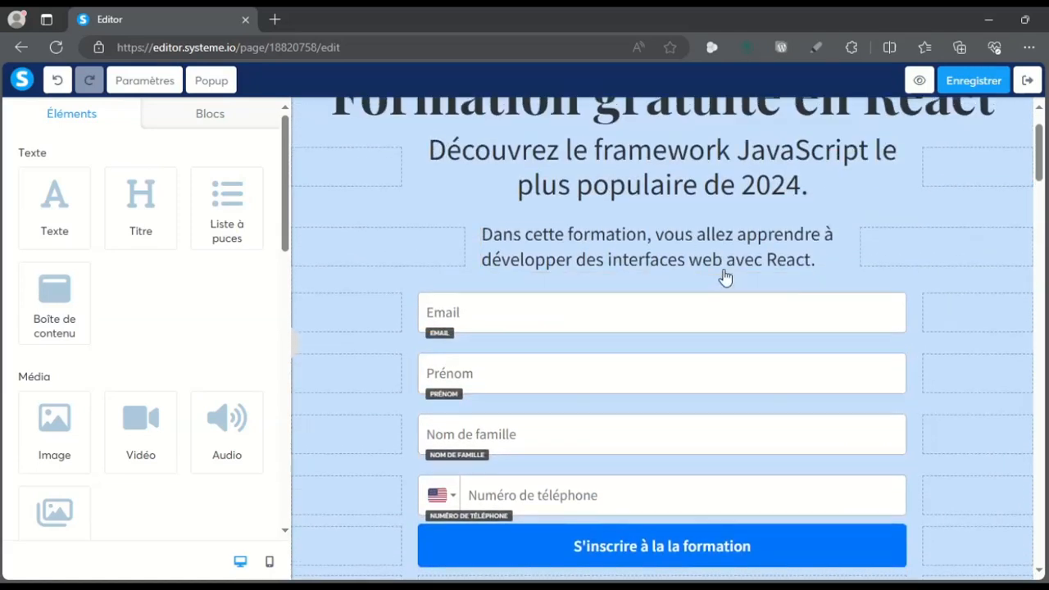
{"action": "scroll", "coordinate": [727, 279], "scroll_direction": "down", "scroll_amount": 5}
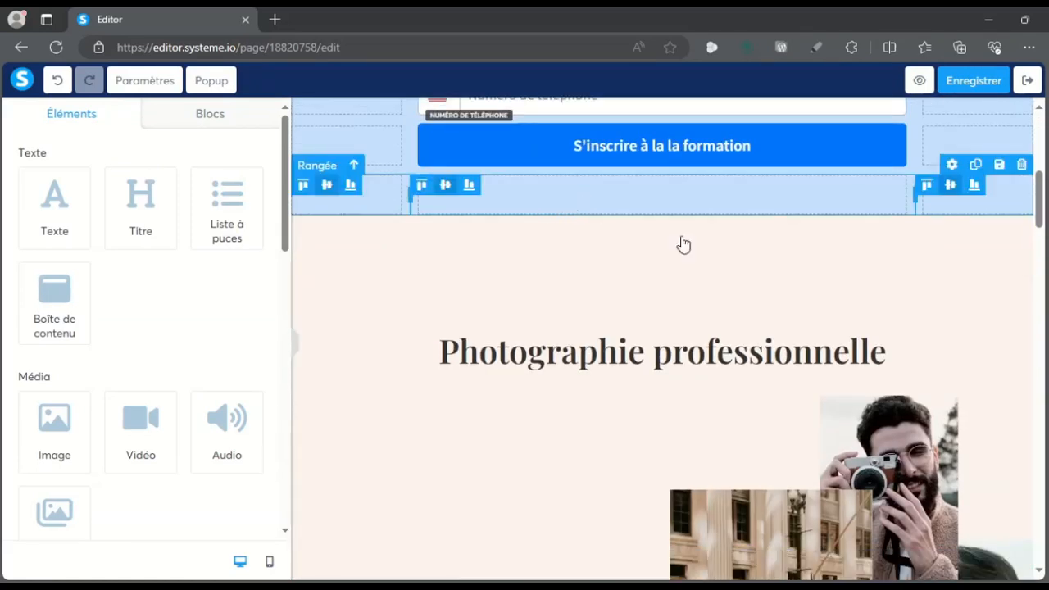
{"action": "scroll", "coordinate": [684, 244], "scroll_direction": "down", "scroll_amount": 1}
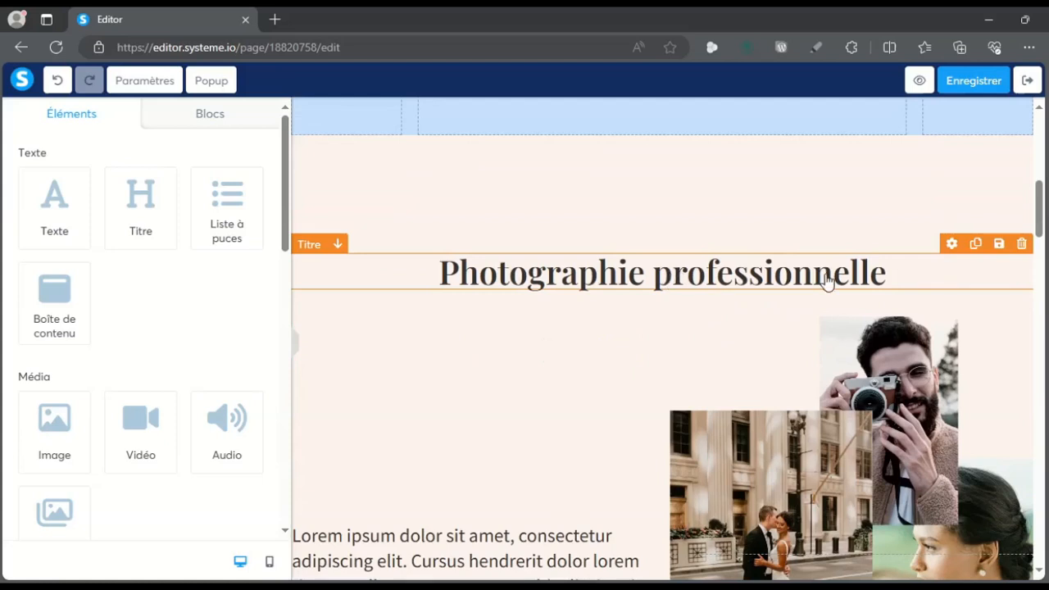
{"action": "left_click", "coordinate": [685, 284]}
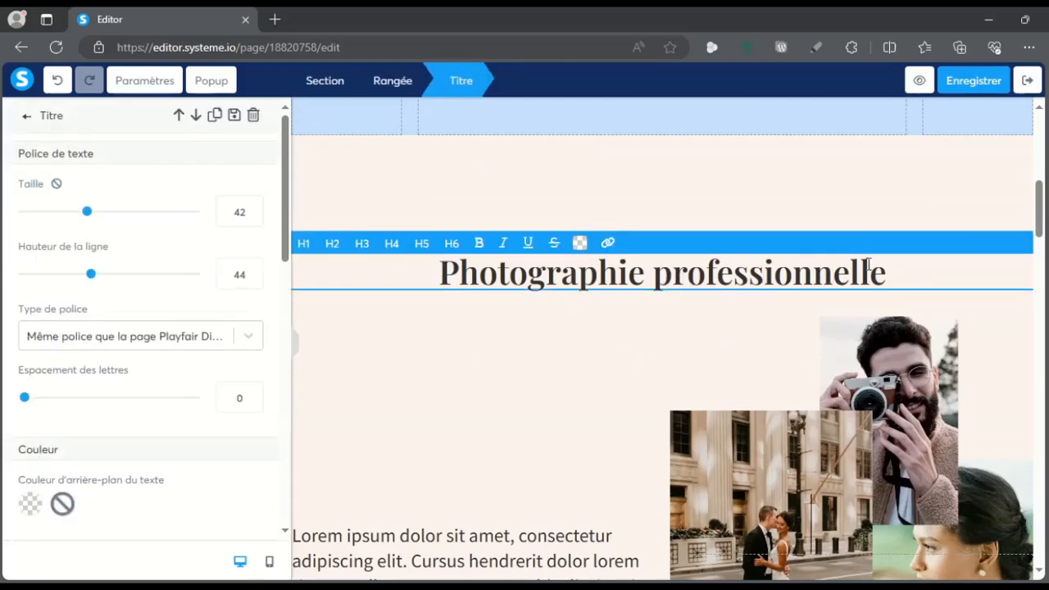
{"action": "left_click_drag", "start_coordinate": [897, 273], "coordinate": [438, 265]}
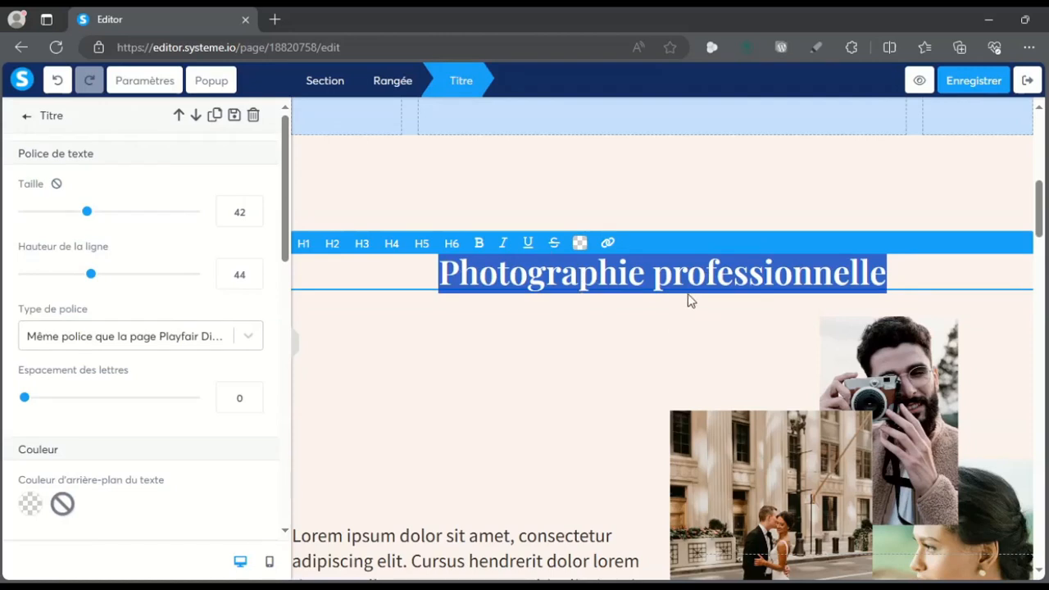
{"action": "type", "text": "C"}
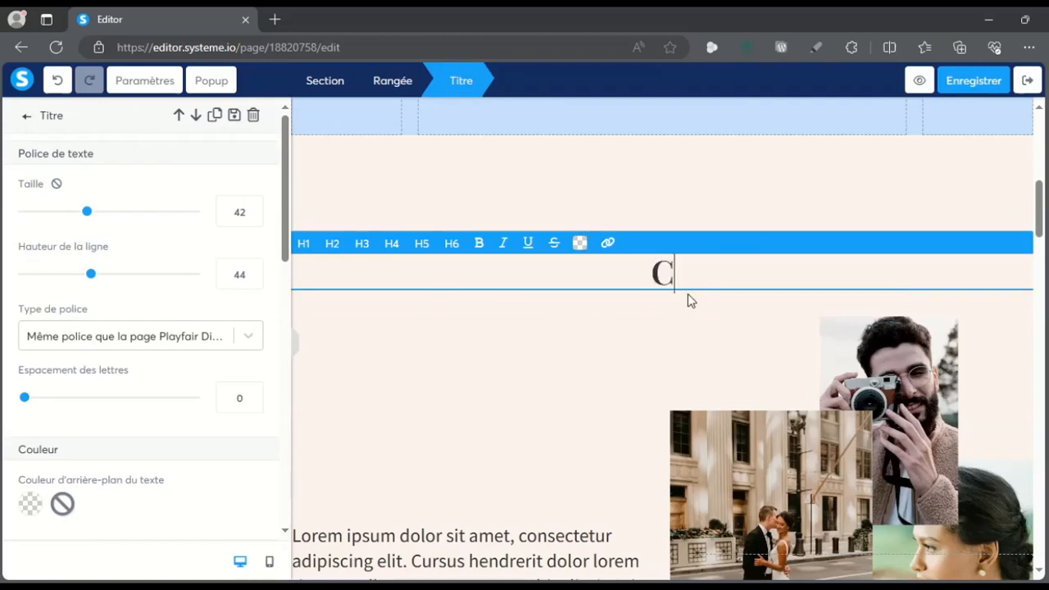
{"action": "type", "text": "e que v"}
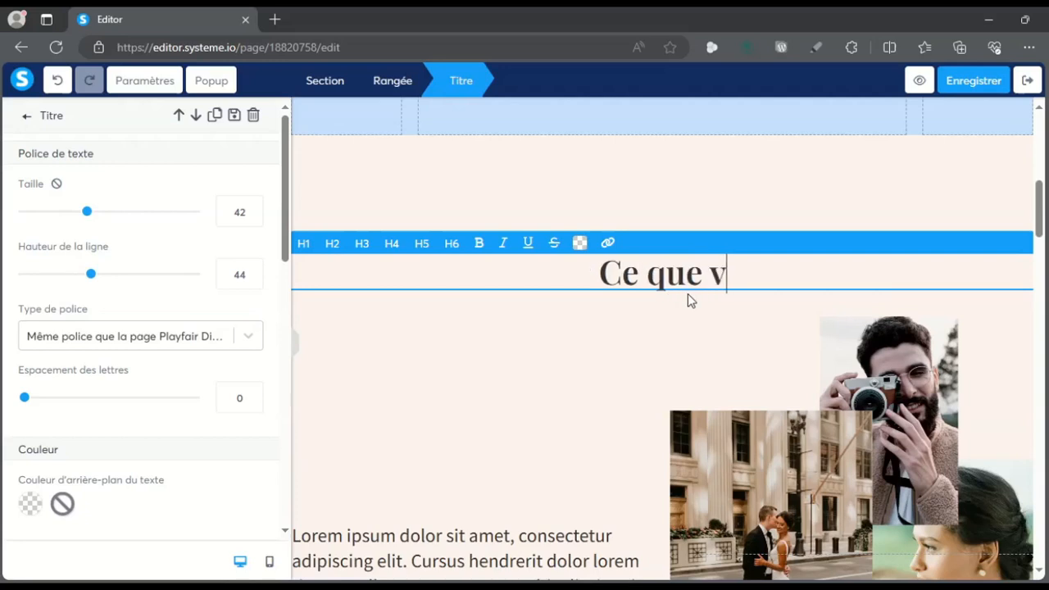
{"action": "type", "text": "ous allez"}
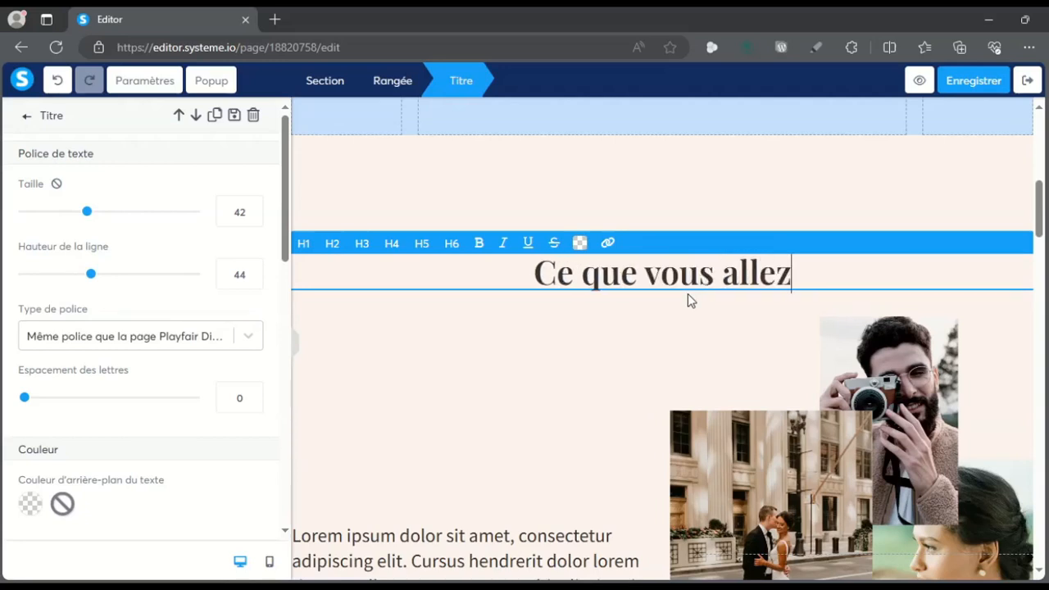
{"action": "type", "text": " appre"}
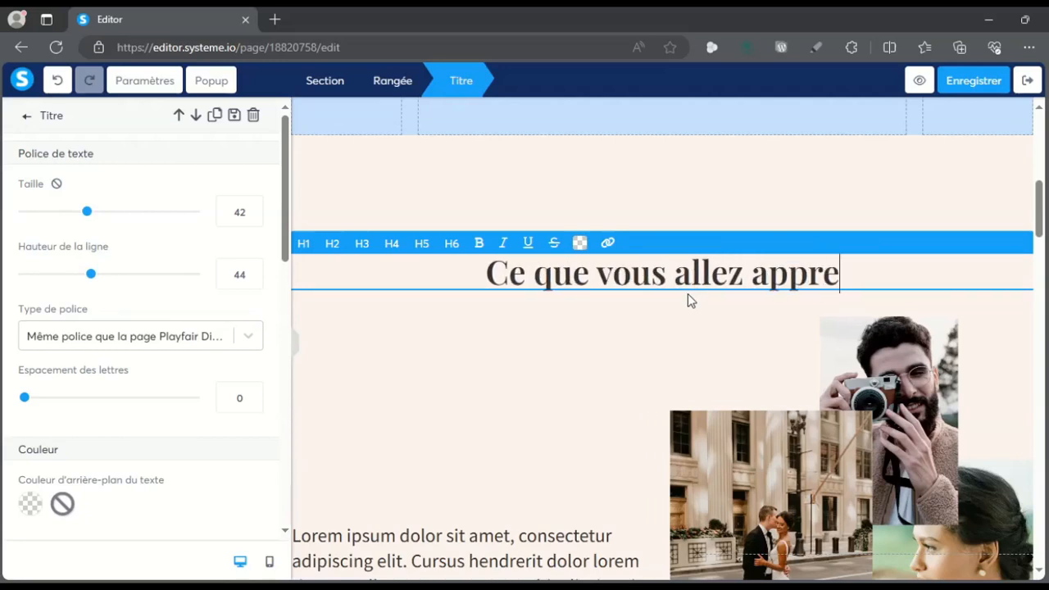
{"action": "type", "text": "ndre :"}
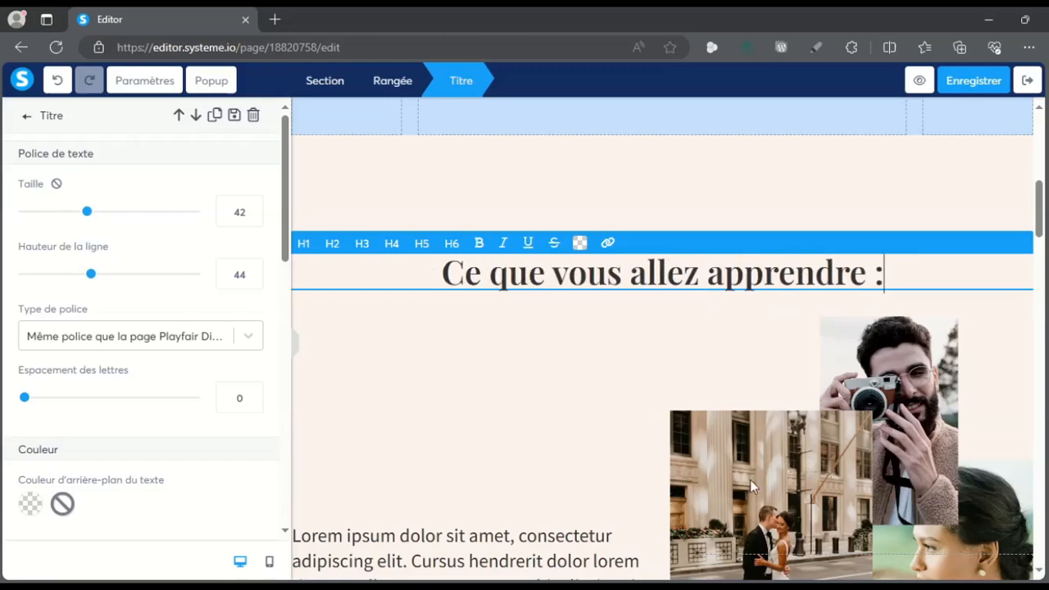
{"action": "left_click", "coordinate": [797, 418]}
Step: Delete the wedding photo collage beside the Lorem ipsum text and the whole "Nous créons des expériences personnalisées" section
{"action": "scroll", "coordinate": [800, 421], "scroll_direction": "down", "scroll_amount": 2}
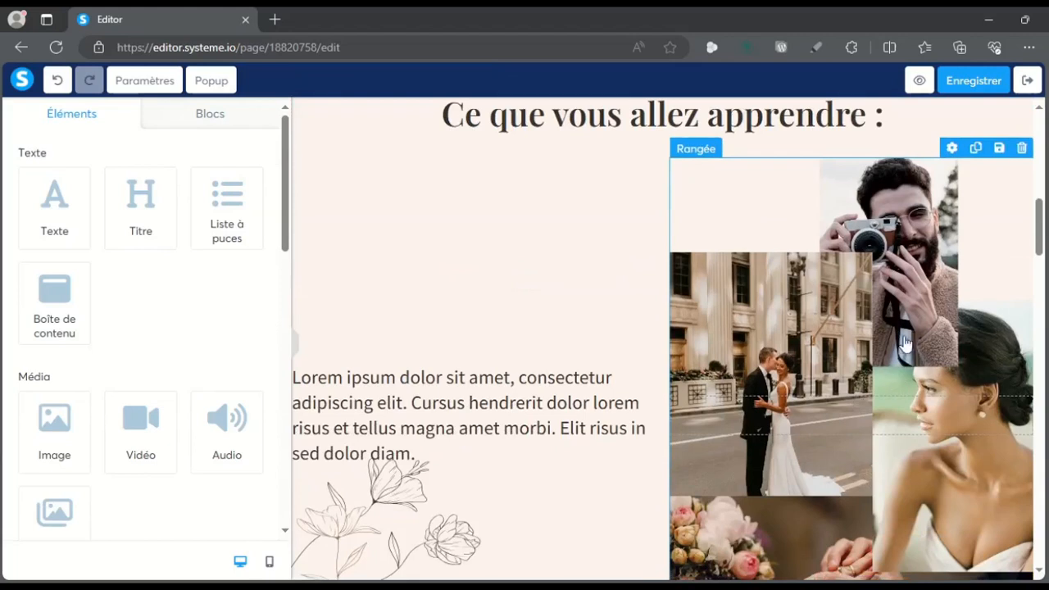
{"action": "mouse_move", "coordinate": [1024, 173]}
{"action": "left_click", "coordinate": [1022, 148]}
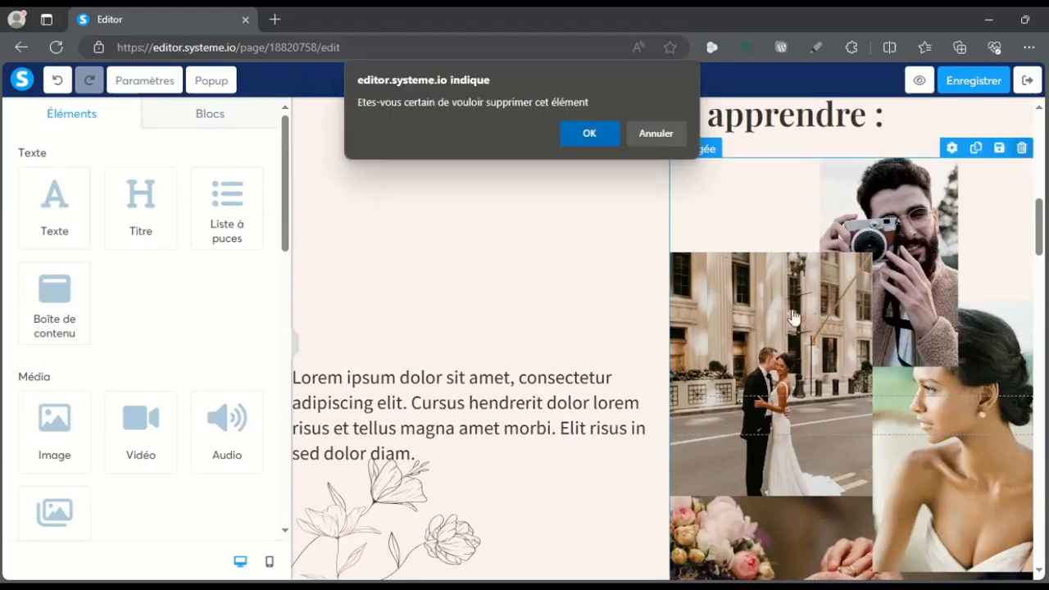
{"action": "left_click", "coordinate": [590, 134]}
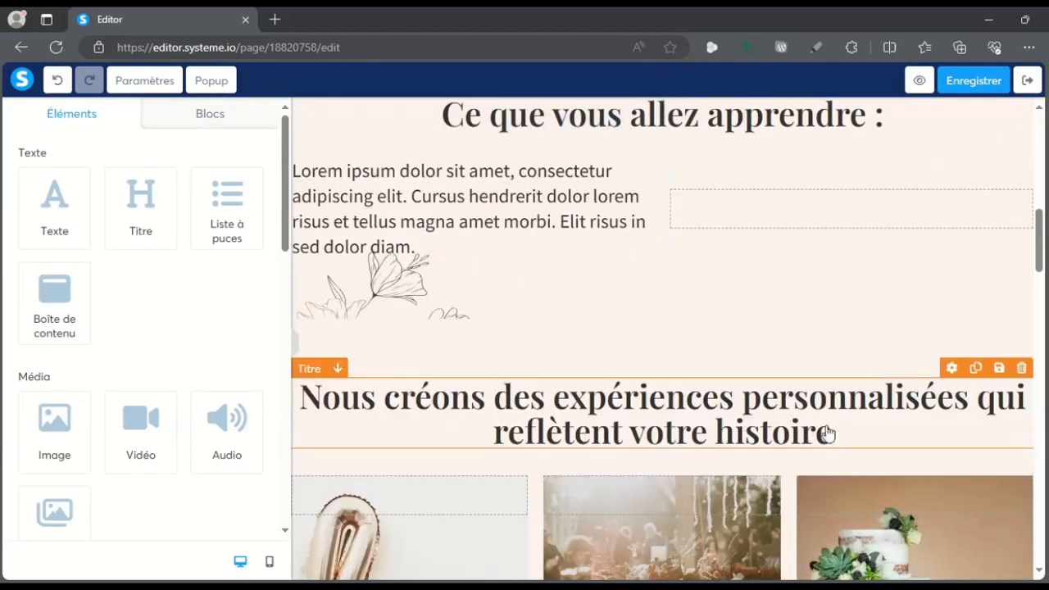
{"action": "left_click", "coordinate": [1022, 309]}
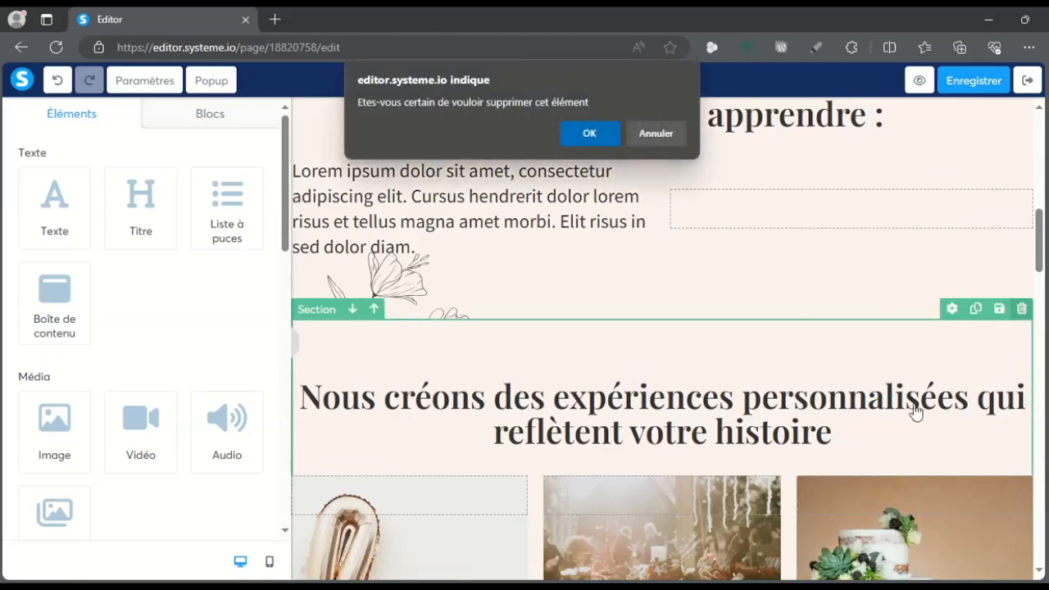
{"action": "left_click", "coordinate": [589, 136]}
Step: Delete the "Les meilleurs destinations de mariage dans le monde" title and the photo of the woman in the straw hat below it
{"action": "scroll", "coordinate": [861, 360], "scroll_direction": "down", "scroll_amount": 2}
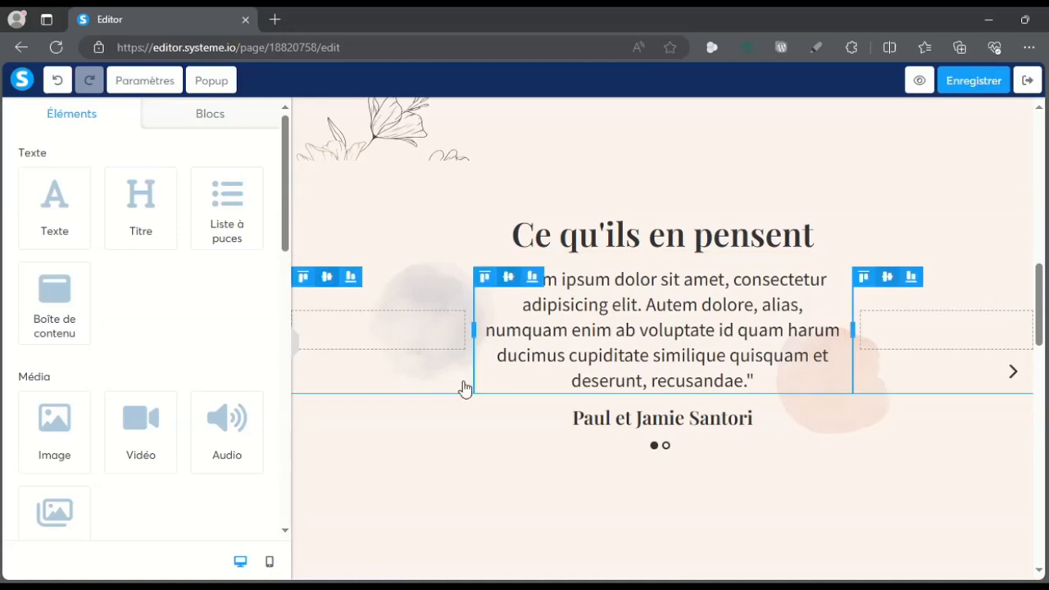
{"action": "scroll", "coordinate": [776, 410], "scroll_direction": "down", "scroll_amount": 5}
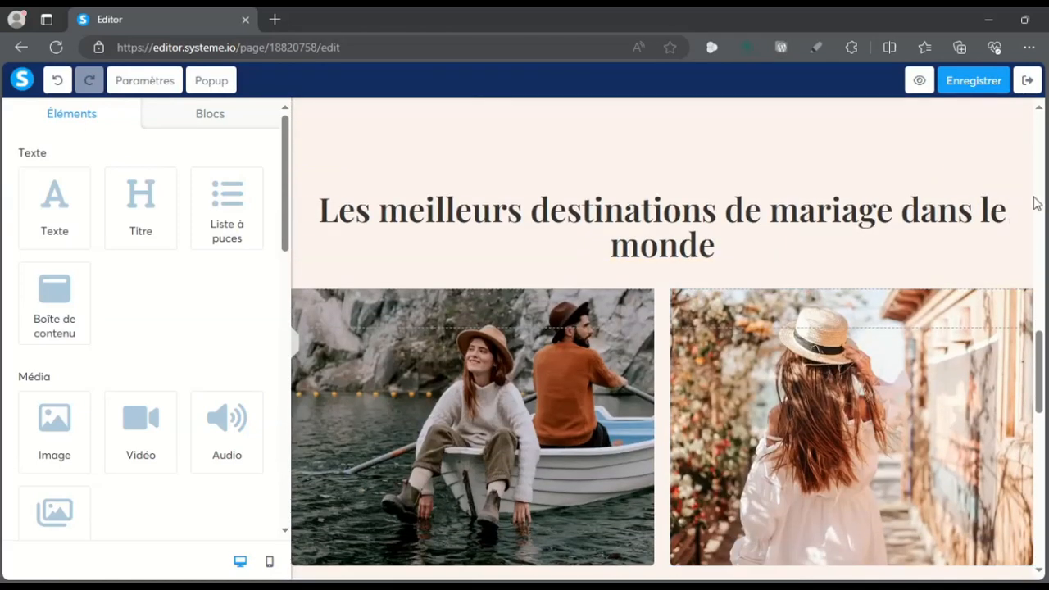
{"action": "left_click", "coordinate": [1022, 183]}
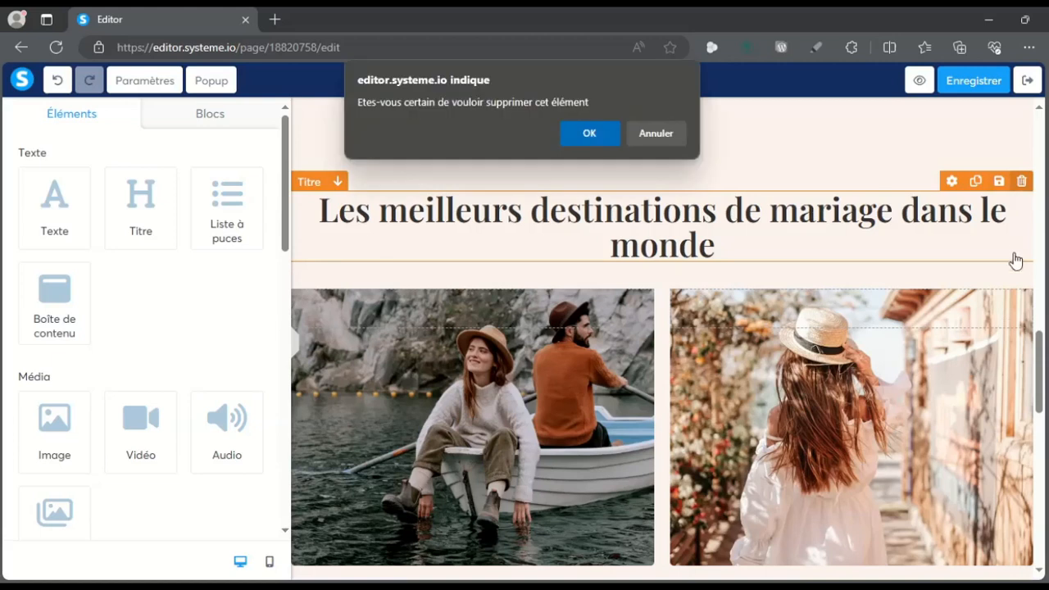
{"action": "left_click", "coordinate": [599, 134]}
{"action": "left_click", "coordinate": [1022, 181]}
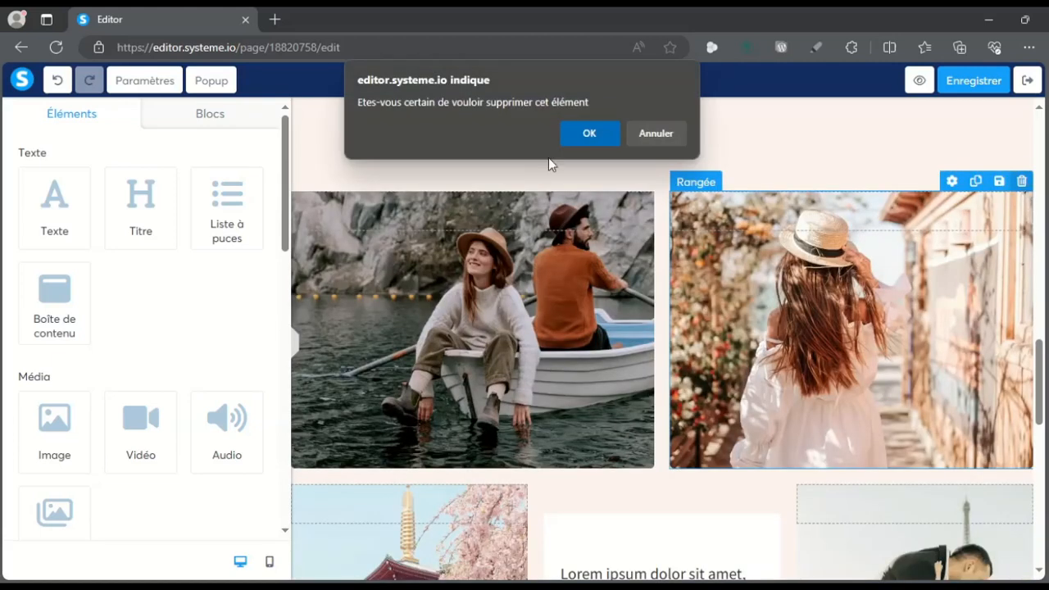
{"action": "left_click", "coordinate": [572, 135]}
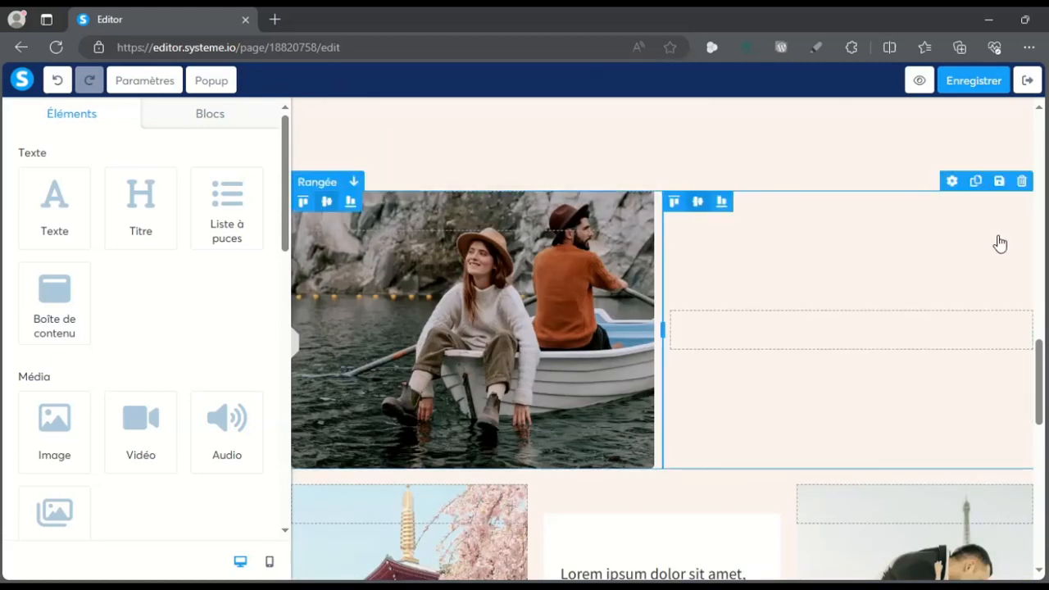
Step: Delete the boat photo's row, the rest of the wedding destinations section, and the footer's row of social media icons
{"action": "left_click", "coordinate": [1022, 182]}
{"action": "left_click", "coordinate": [589, 135]}
{"action": "left_click", "coordinate": [1022, 146]}
{"action": "left_click", "coordinate": [590, 131]}
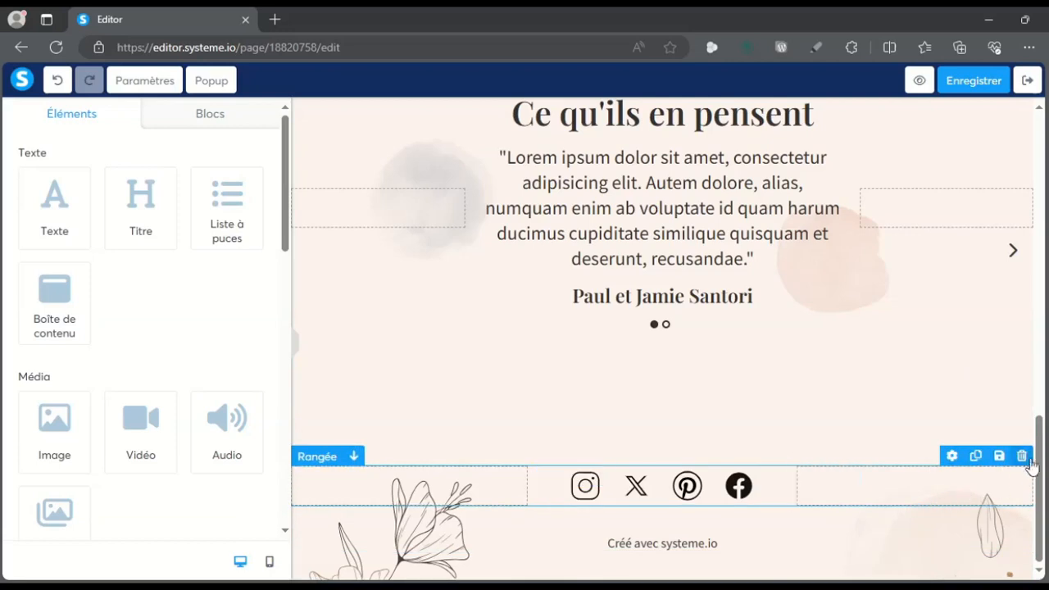
{"action": "left_click", "coordinate": [1021, 456]}
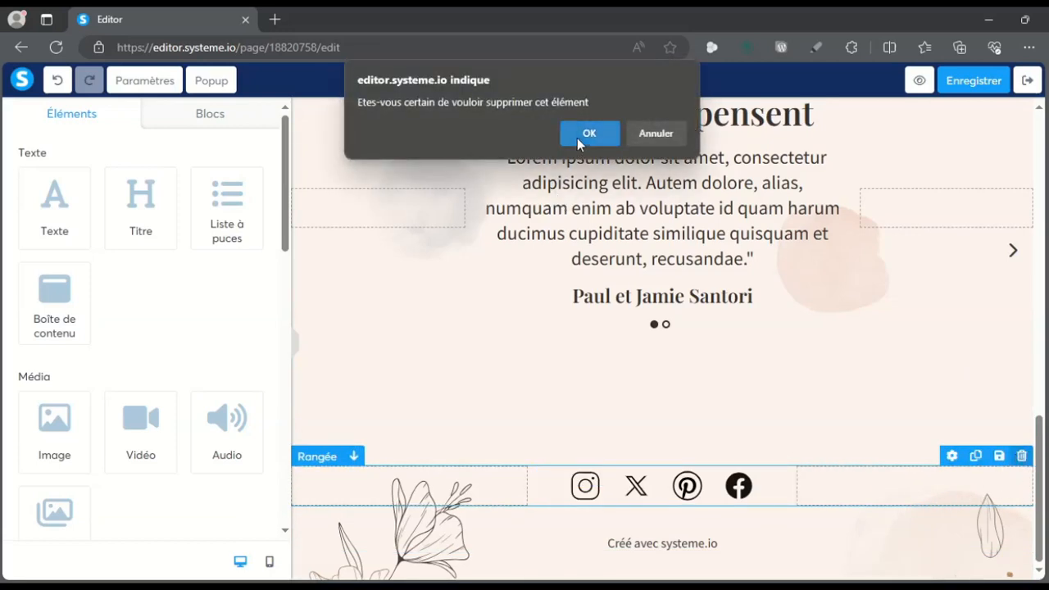
{"action": "left_click", "coordinate": [590, 131]}
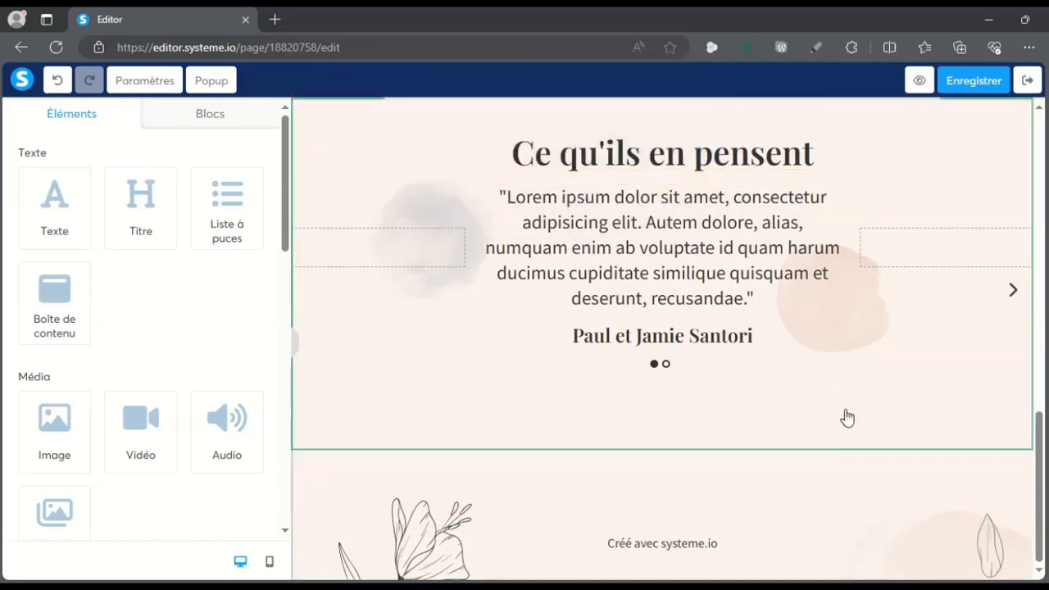
Step: Change the footer credit "Créé avec systeme.io" to "Créé par" followed by the creator's first name
{"action": "left_click", "coordinate": [666, 551]}
{"action": "left_click_drag", "start_coordinate": [721, 545], "coordinate": [607, 542]}
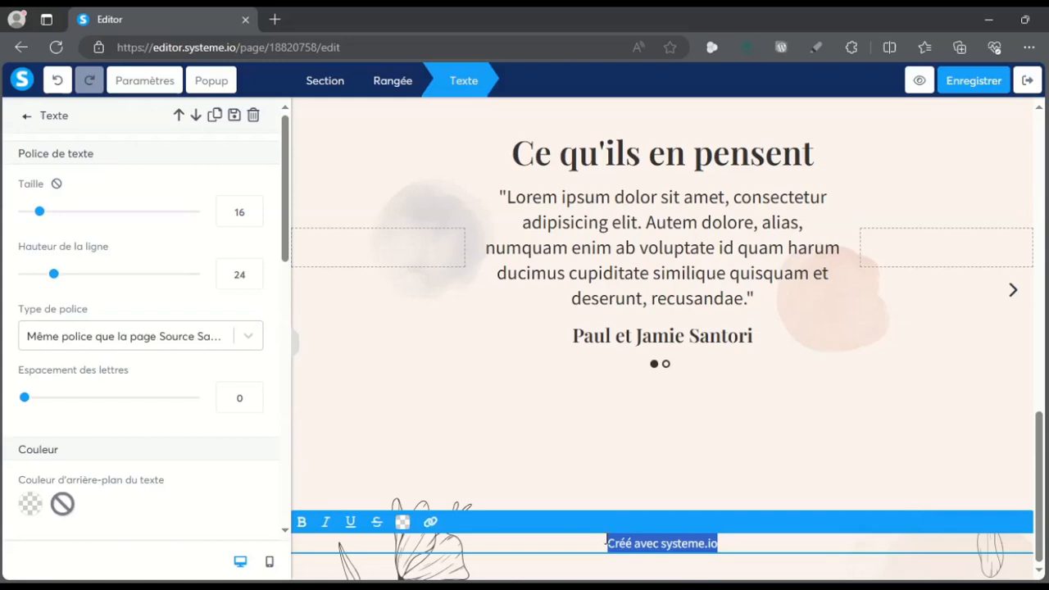
{"action": "double_click", "coordinate": [645, 541]}
{"action": "type", "text": "par"}
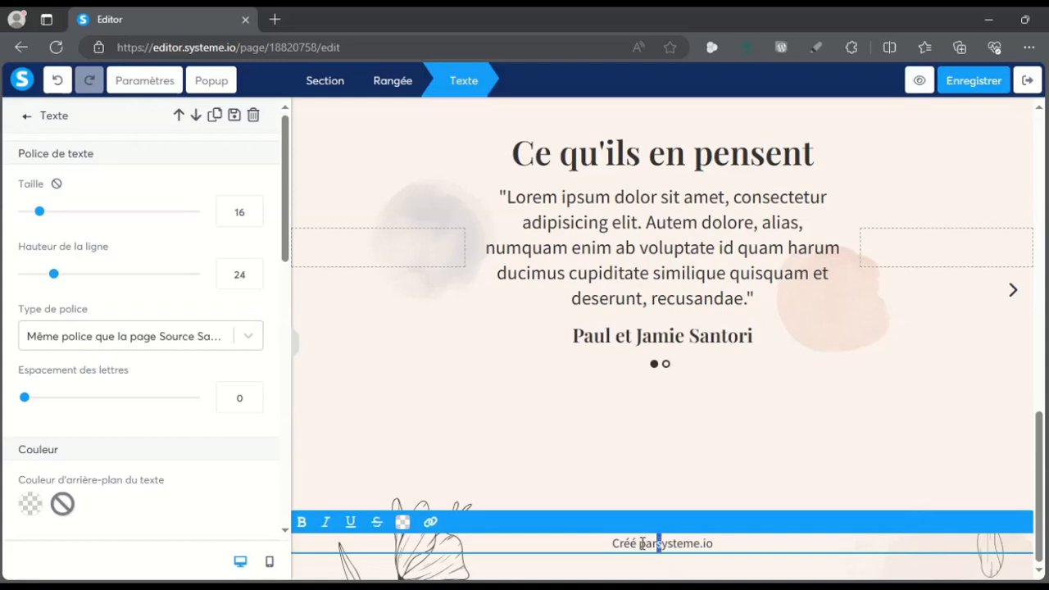
{"action": "key", "text": "shift+Right"}
{"action": "key", "text": "shift+Right"}
{"action": "key", "text": "shift+Right"}
{"action": "key", "text": "shift+Right"}
{"action": "key", "text": "shift+Right"}
{"action": "key", "text": "shift+Right"}
{"action": "key", "text": "shift+Right"}
{"action": "key", "text": "BackSpace"}
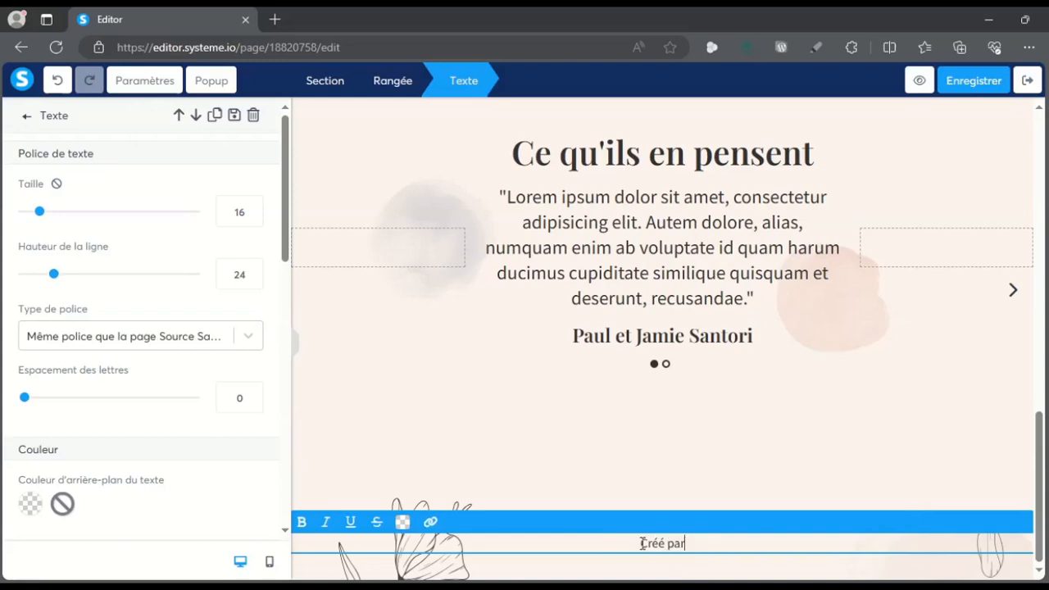
{"action": "type", "text": "Jean-Luc."}
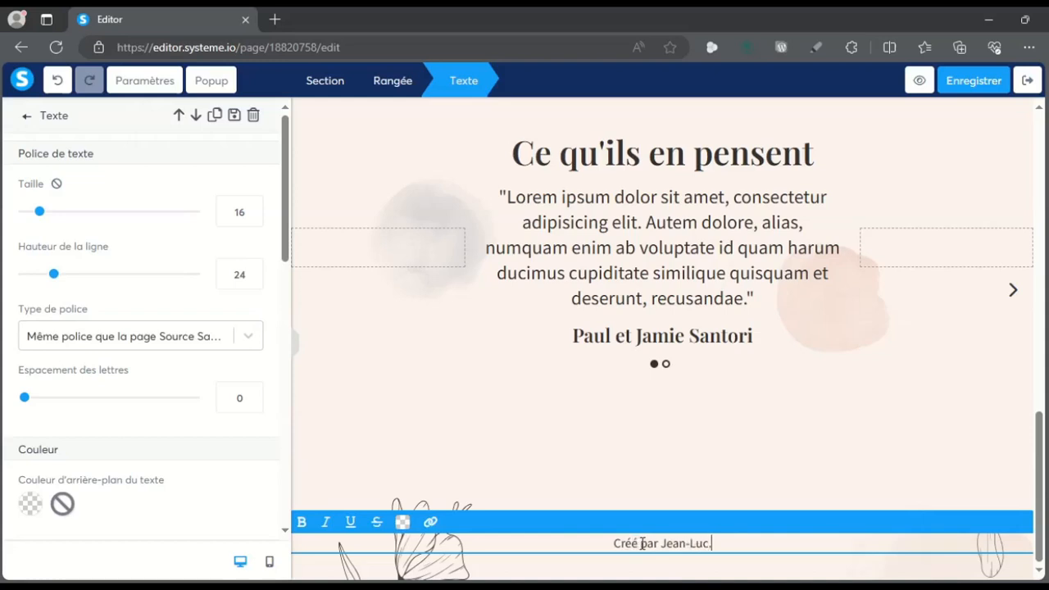
{"action": "left_click", "coordinate": [615, 497]}
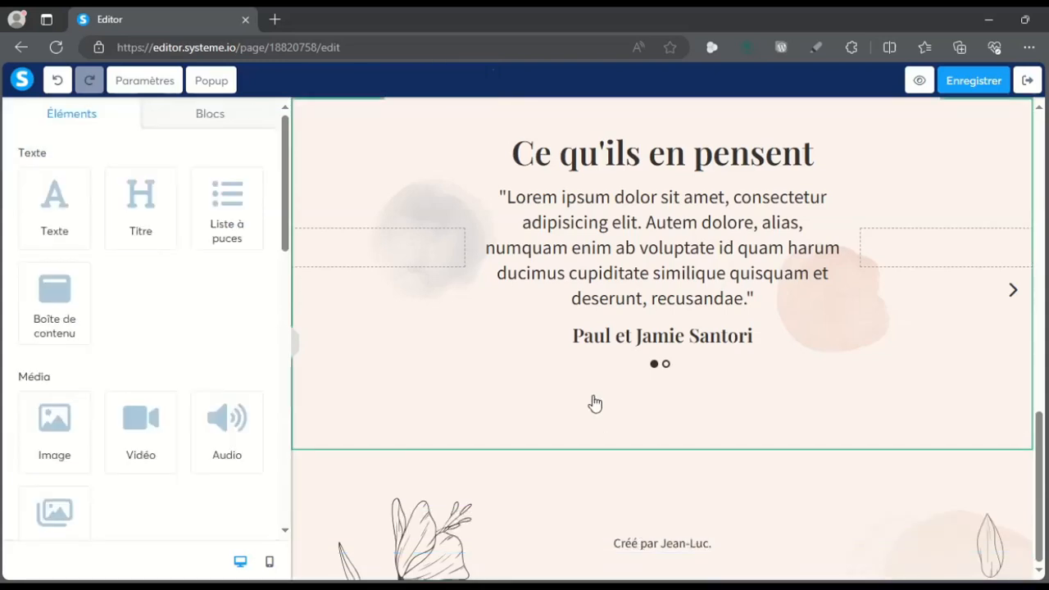
Step: Remove the background image Group4730813.svg from the "Ce que vous allez apprendre :" section
{"action": "scroll", "coordinate": [722, 394], "scroll_direction": "up", "scroll_amount": 1}
{"action": "scroll", "coordinate": [764, 245], "scroll_direction": "up", "scroll_amount": 10}
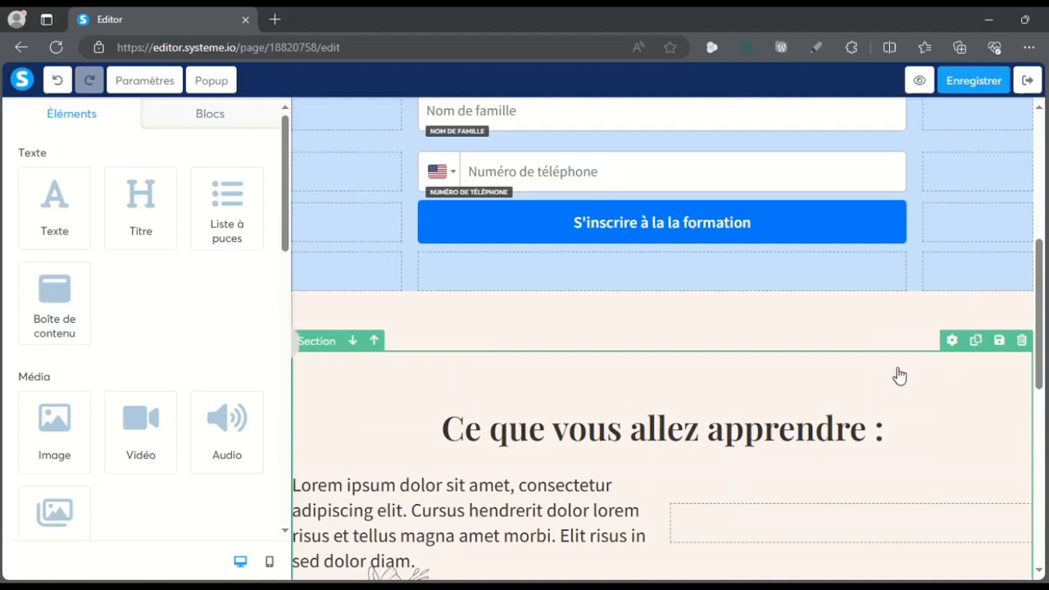
{"action": "left_click", "coordinate": [951, 341]}
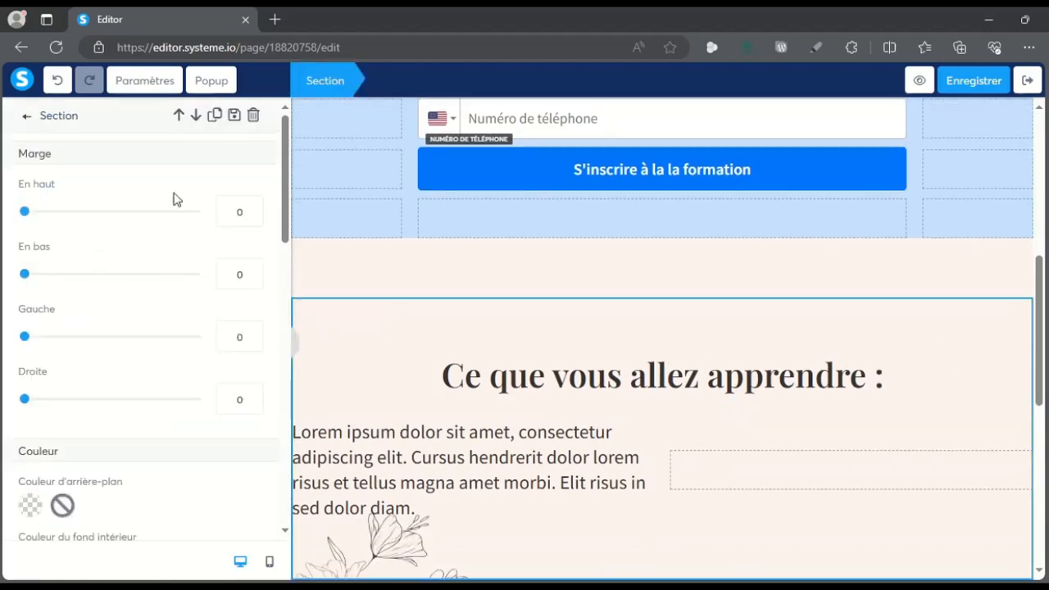
{"action": "scroll", "coordinate": [172, 373], "scroll_direction": "down", "scroll_amount": 3}
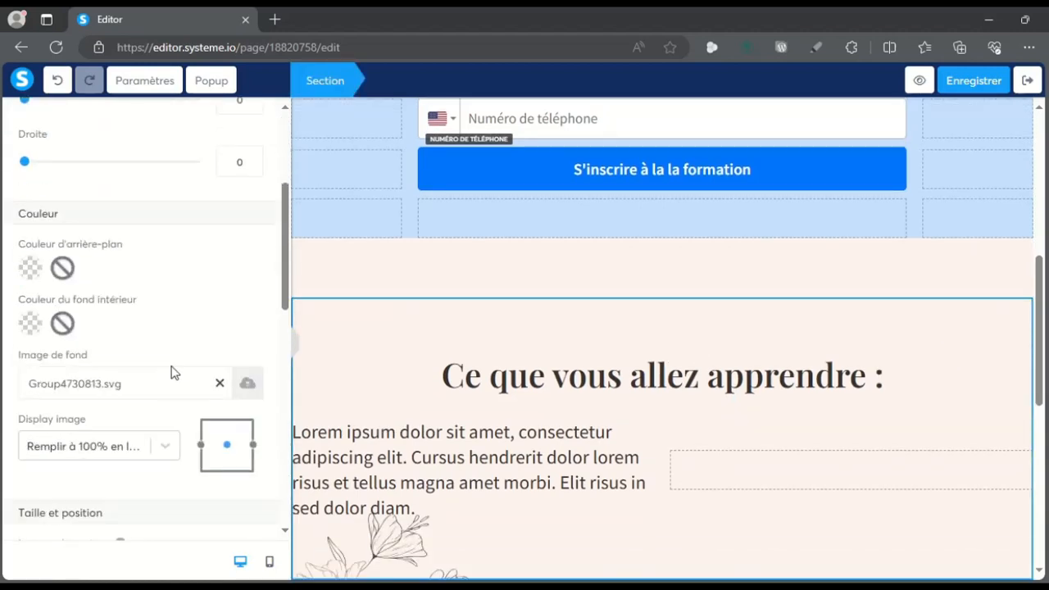
{"action": "left_click", "coordinate": [220, 383]}
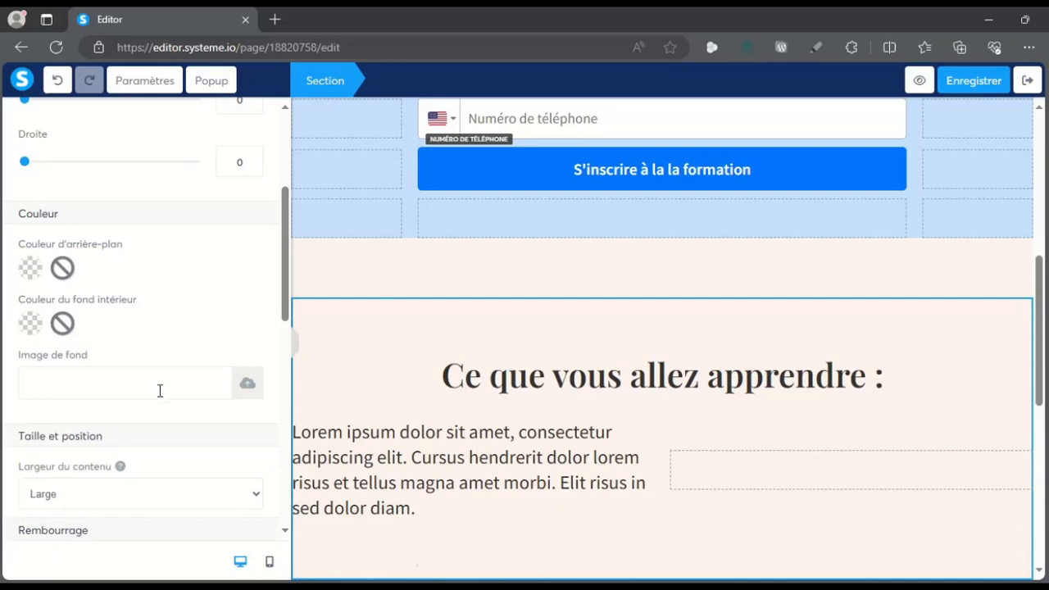
{"action": "scroll", "coordinate": [160, 390], "scroll_direction": "down", "scroll_amount": 1}
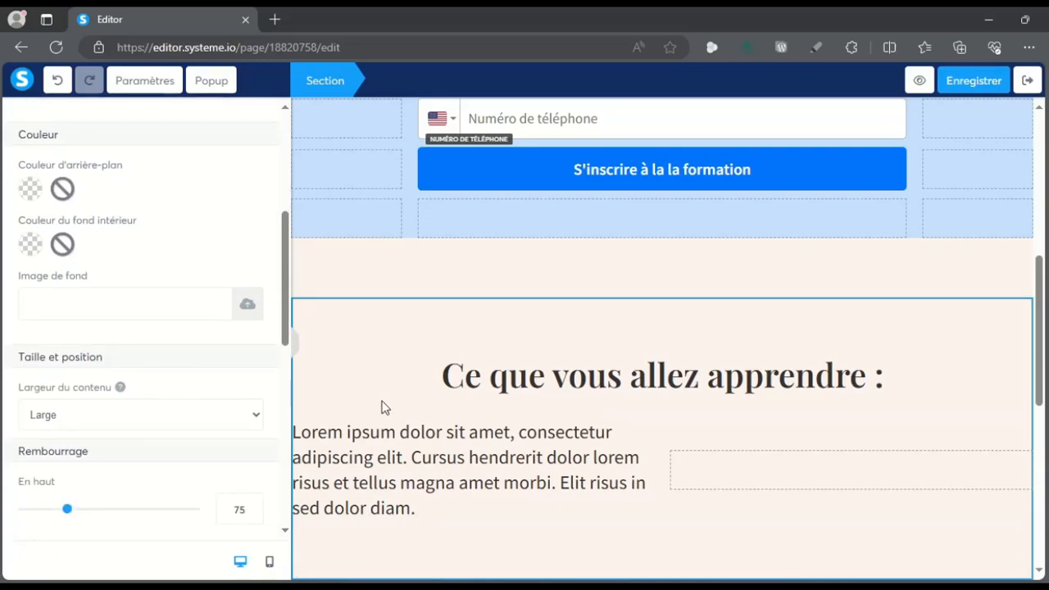
{"action": "left_click", "coordinate": [940, 344]}
{"action": "scroll", "coordinate": [938, 368], "scroll_direction": "up", "scroll_amount": 3}
{"action": "scroll", "coordinate": [936, 368], "scroll_direction": "down", "scroll_amount": 6}
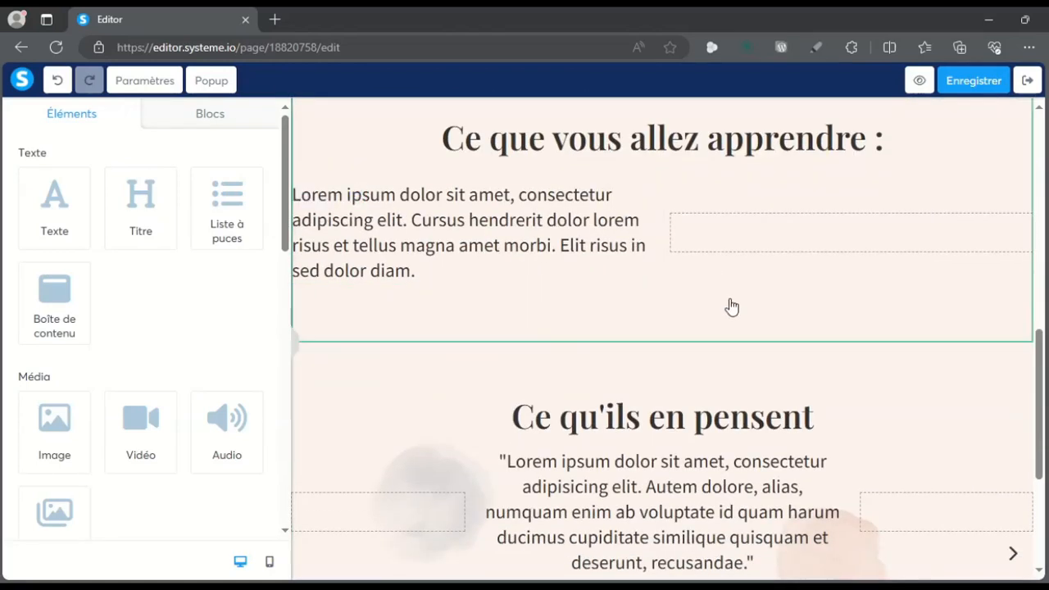
{"action": "scroll", "coordinate": [731, 307], "scroll_direction": "up", "scroll_amount": 2}
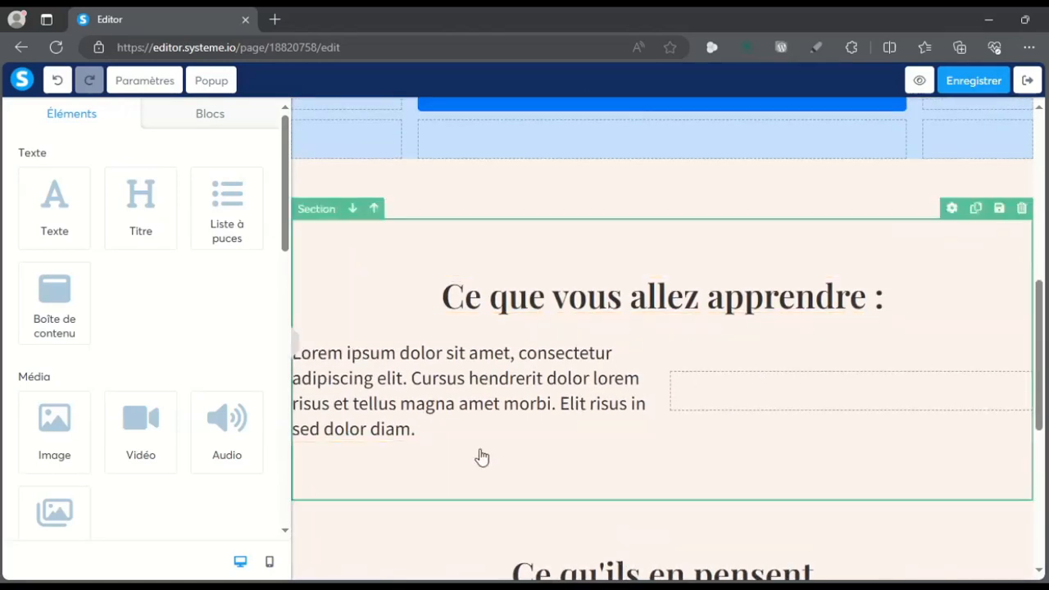
Step: Open ChatGPT in a new tab, submit "redige le programme d'une formation gratuite avec React" and dismiss the AIPRM new-features notice
{"action": "left_click", "coordinate": [274, 19]}
{"action": "left_click", "coordinate": [153, 75]}
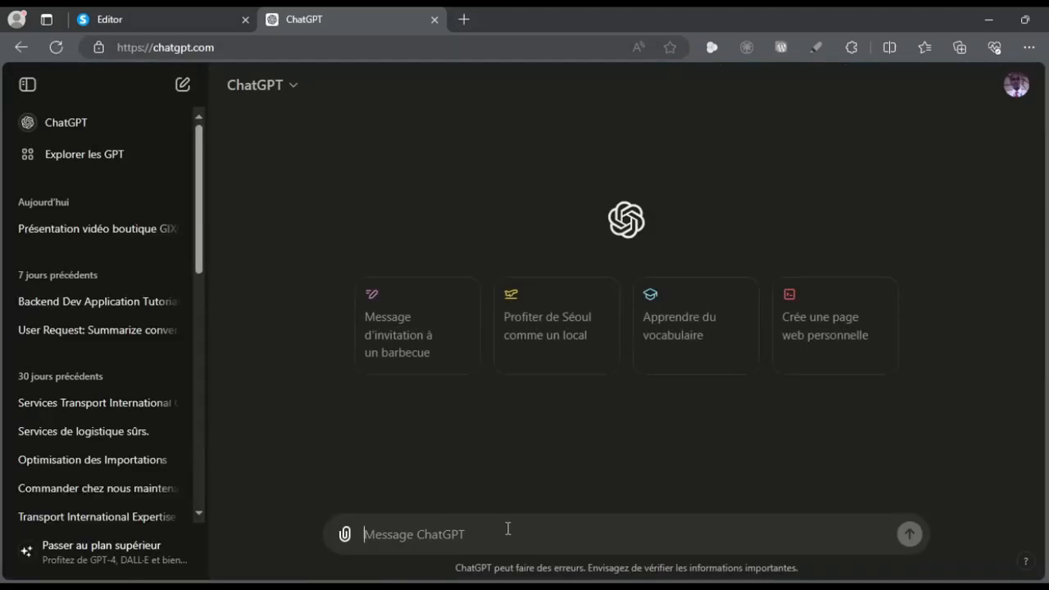
{"action": "type", "text": "re"}
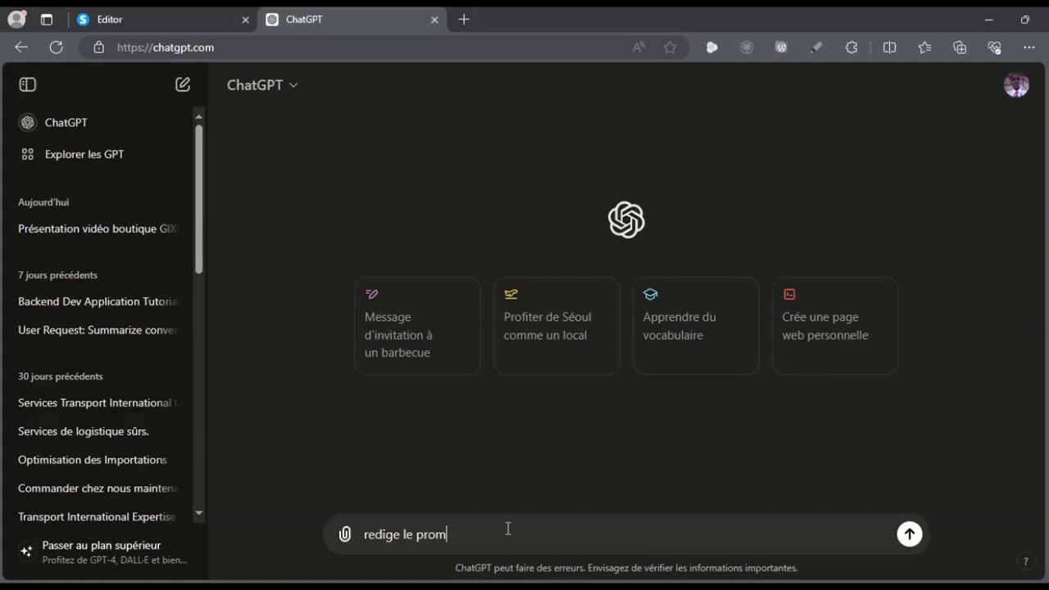
{"action": "type", "text": "dige le programme d'une formation gratuite avec React"}
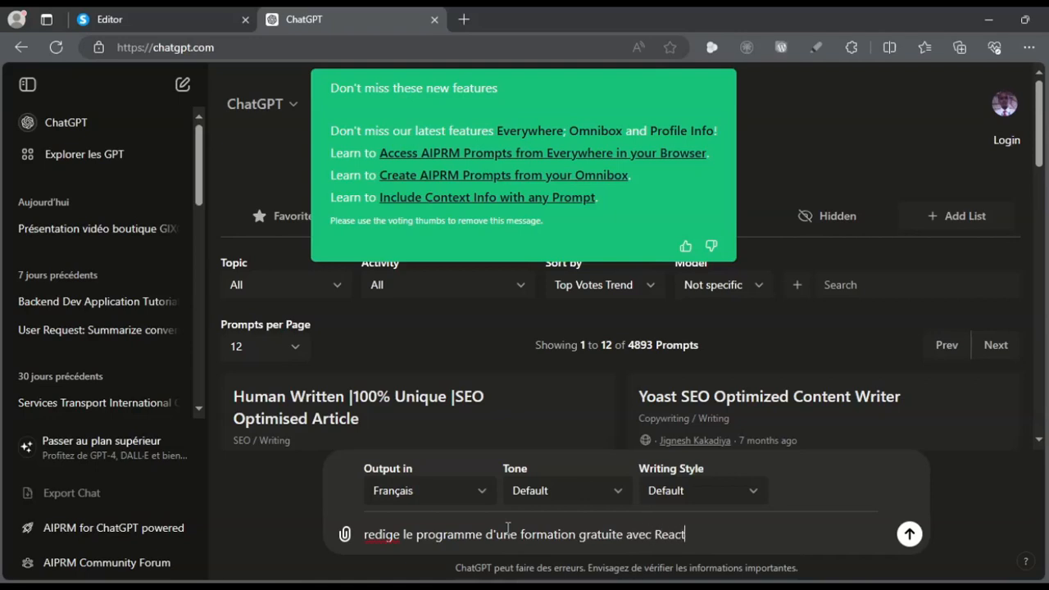
{"action": "key", "text": "Return"}
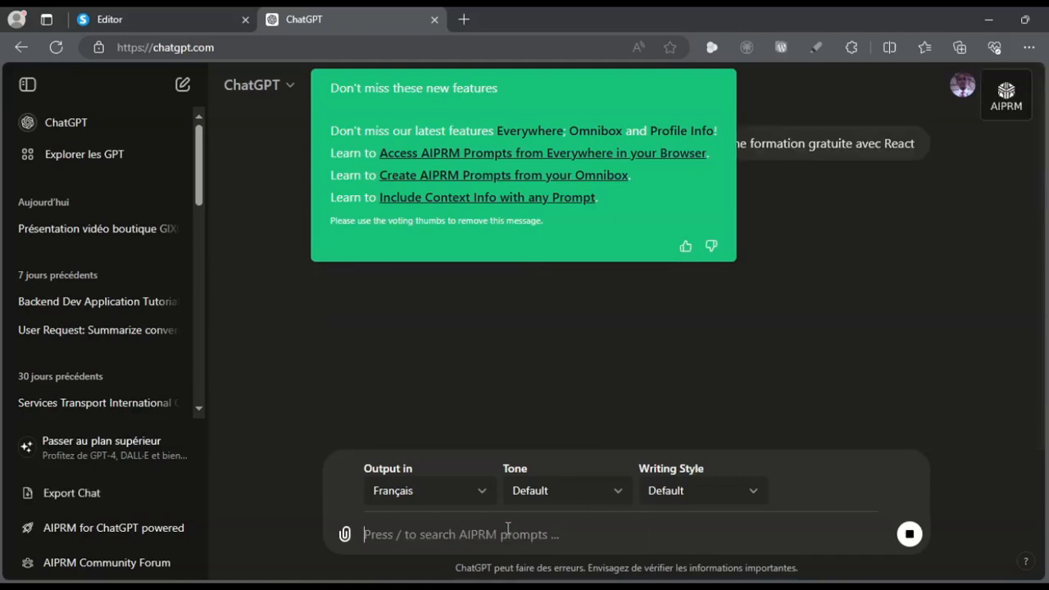
{"action": "left_click", "coordinate": [685, 247]}
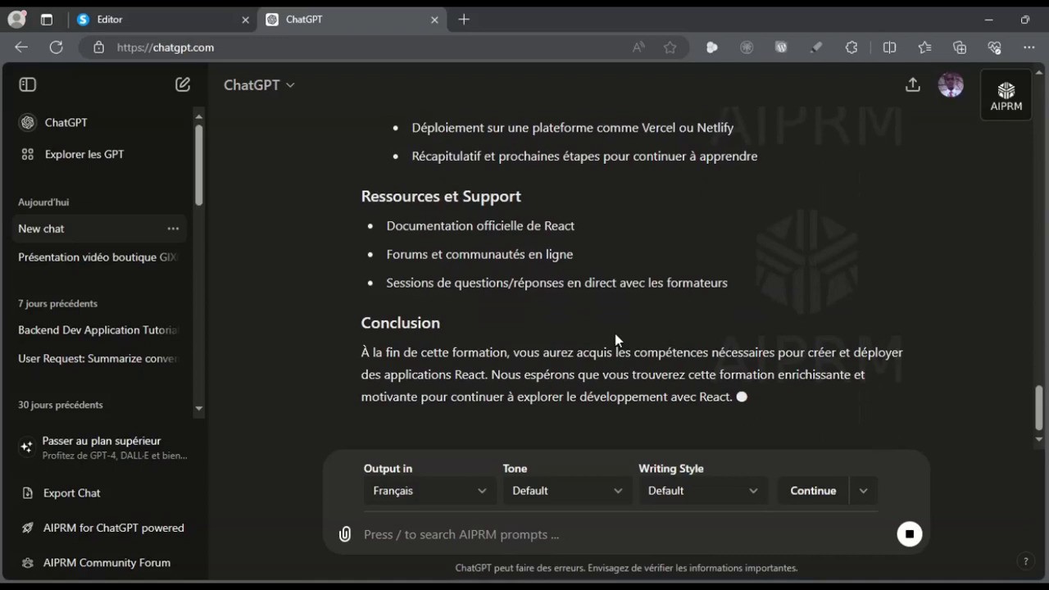
Step: Copy the generated programme from the "Structure de la Formation" heading through the end of the "Ressources et Support" list
{"action": "scroll", "coordinate": [616, 339], "scroll_direction": "up", "scroll_amount": 15}
{"action": "scroll", "coordinate": [616, 339], "scroll_direction": "up", "scroll_amount": 10}
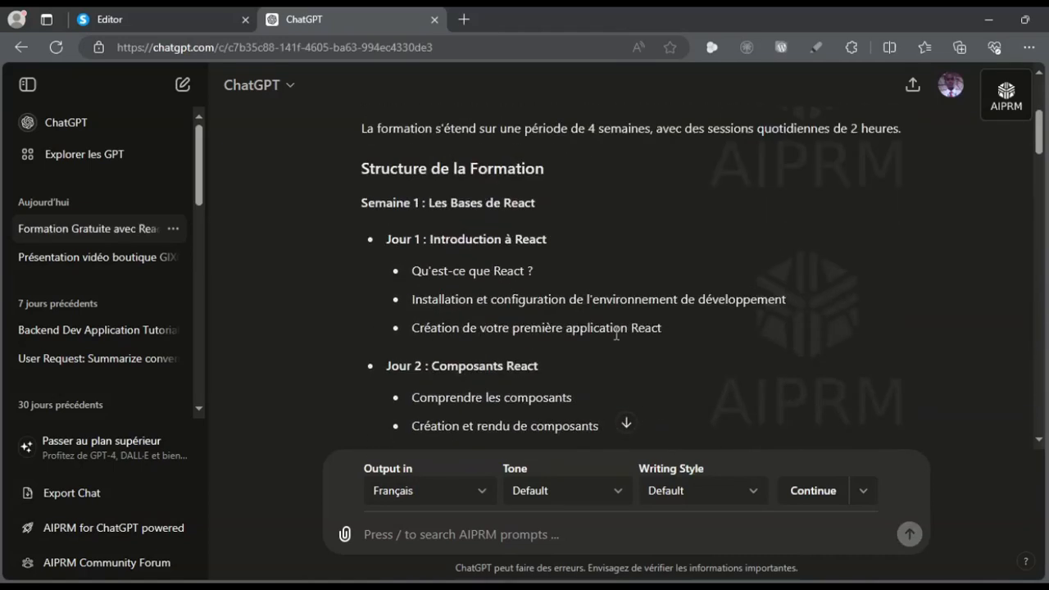
{"action": "scroll", "coordinate": [492, 255], "scroll_direction": "up", "scroll_amount": 1}
{"action": "scroll", "coordinate": [389, 279], "scroll_direction": "down", "scroll_amount": 1}
{"action": "left_click_drag", "start_coordinate": [362, 168], "coordinate": [731, 233]}
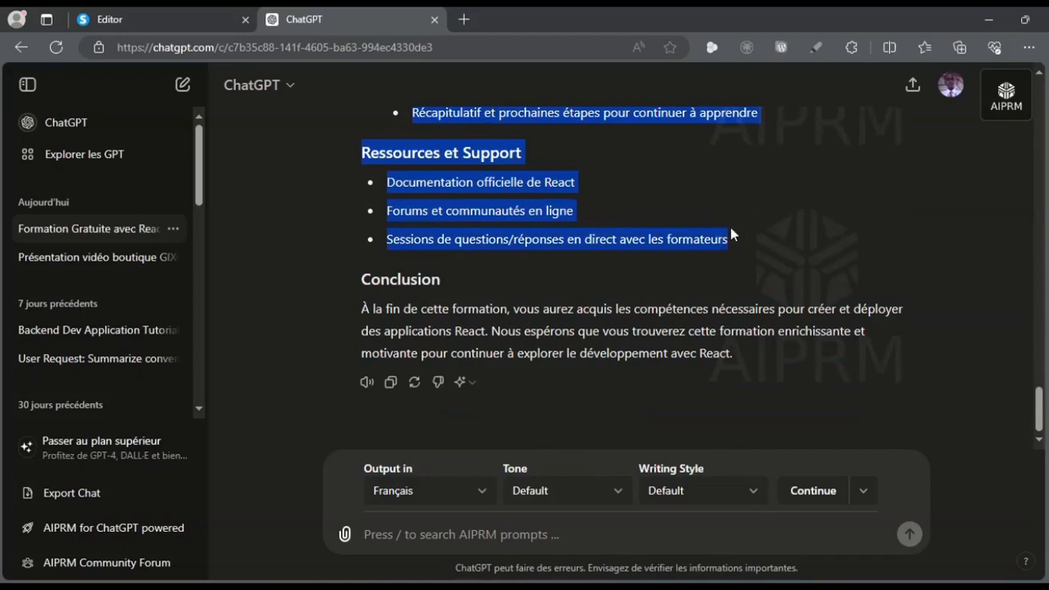
{"action": "right_click", "coordinate": [451, 156]}
{"action": "left_click", "coordinate": [492, 170]}
Step: Return to the systeme.io editor and widen the Lorem ipsum text's column to take up almost the whole row
{"action": "left_click", "coordinate": [156, 16]}
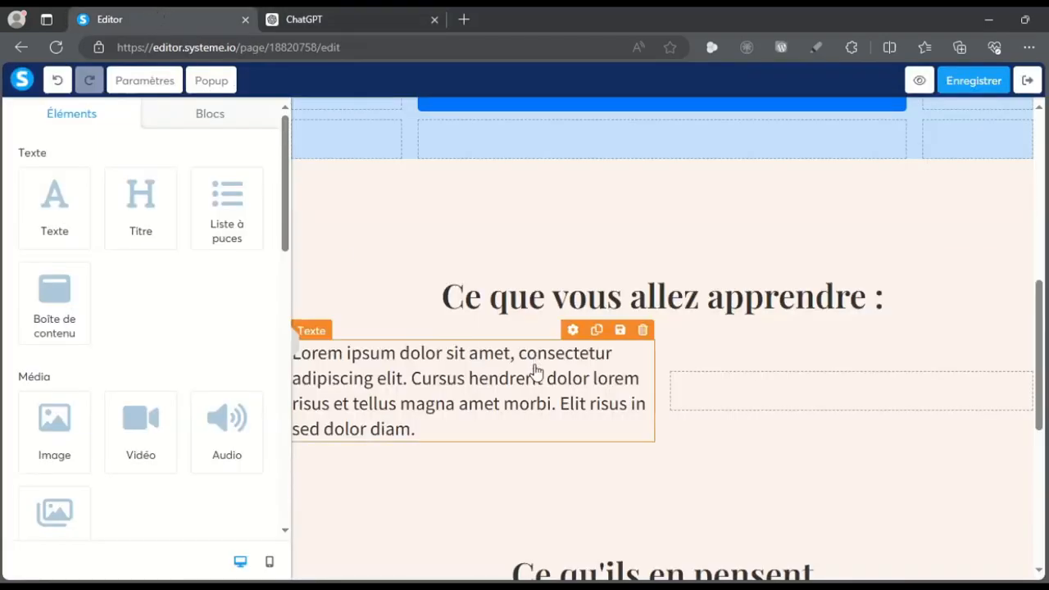
{"action": "left_click", "coordinate": [535, 375]}
{"action": "left_click", "coordinate": [680, 395]}
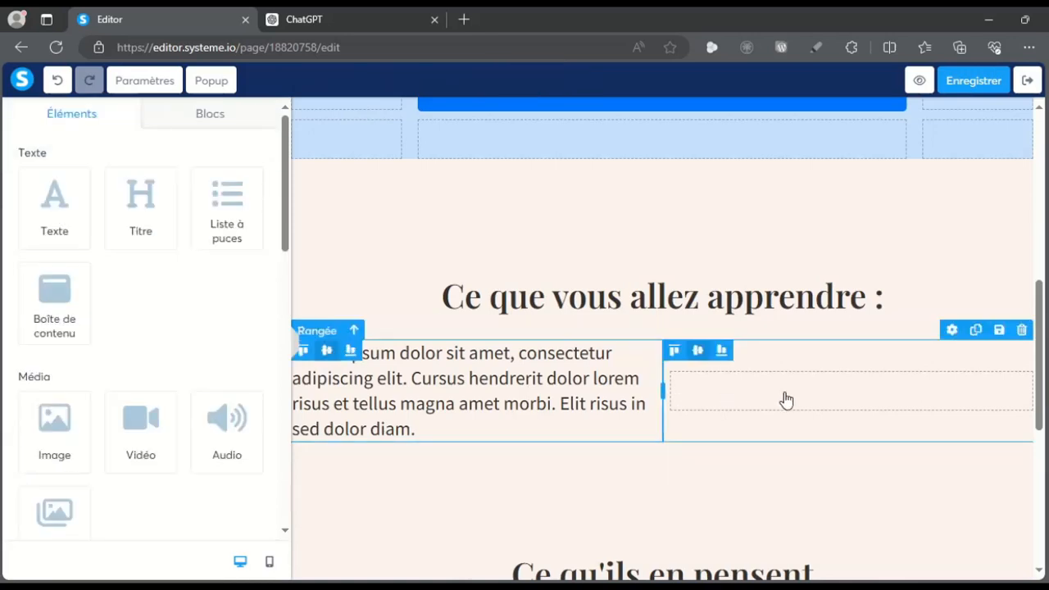
{"action": "left_click_drag", "start_coordinate": [708, 395], "coordinate": [887, 400]}
Step: Replace the Lorem ipsum text with the copied programme and delete the words "Structure de la Formation" from its first line
{"action": "left_click", "coordinate": [672, 364]}
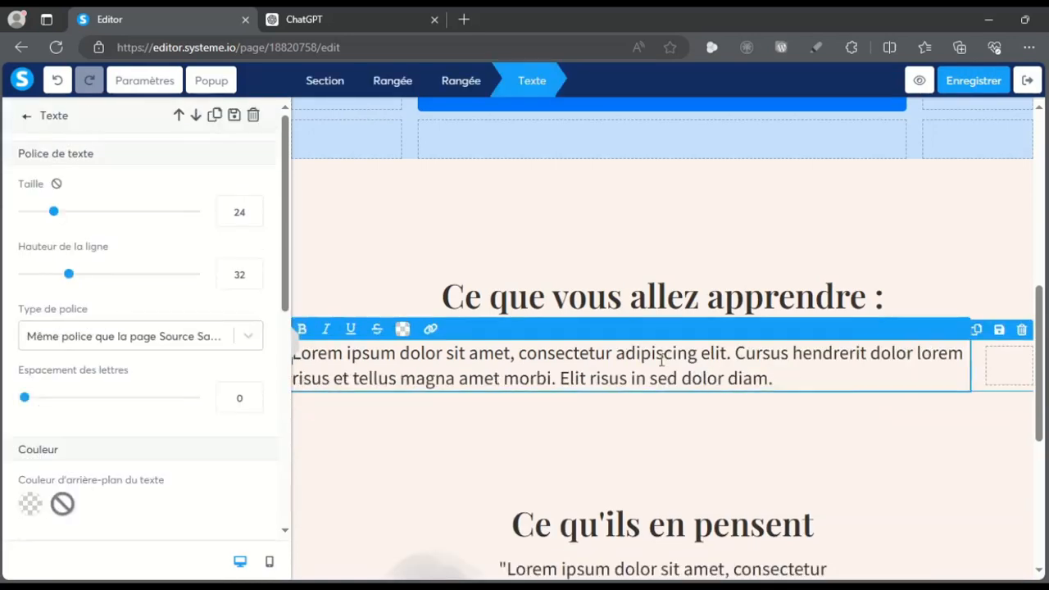
{"action": "key", "text": "ctrl+a"}
{"action": "key", "text": "ctrl+v"}
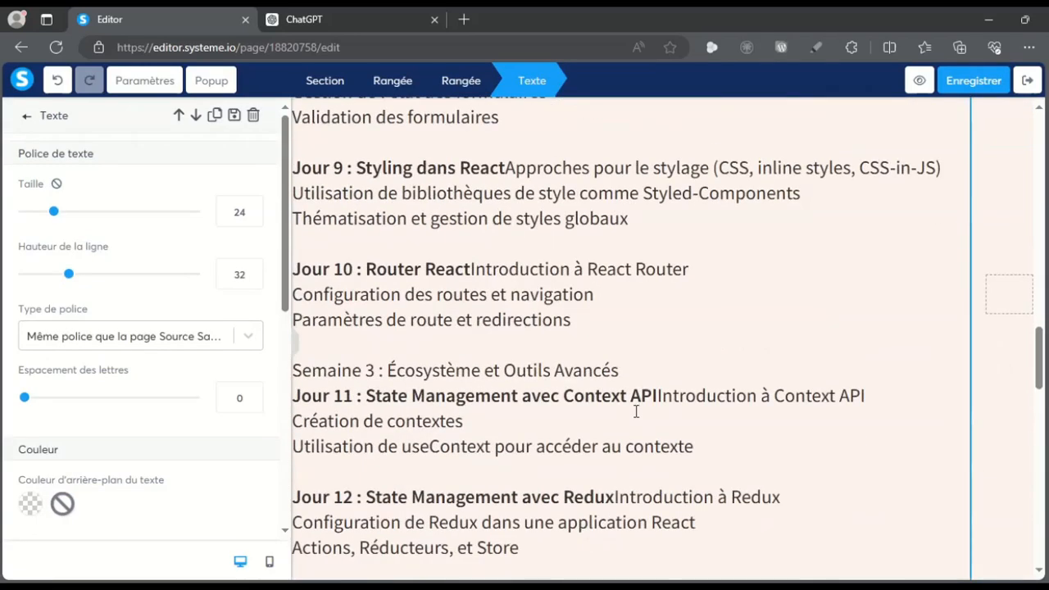
{"action": "scroll", "coordinate": [636, 412], "scroll_direction": "up", "scroll_amount": 10}
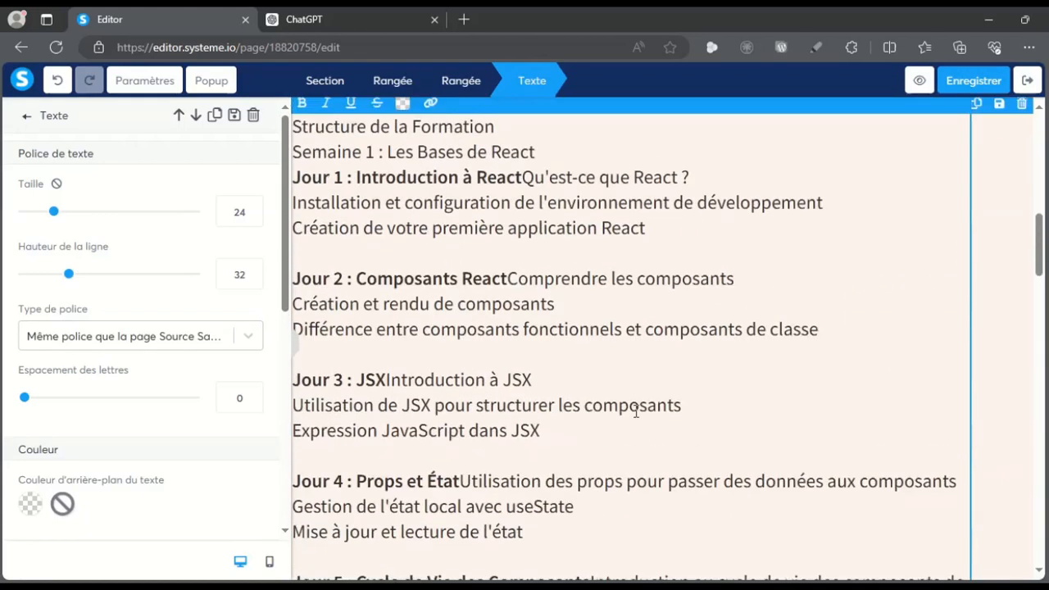
{"action": "scroll", "coordinate": [636, 411], "scroll_direction": "up", "scroll_amount": 2}
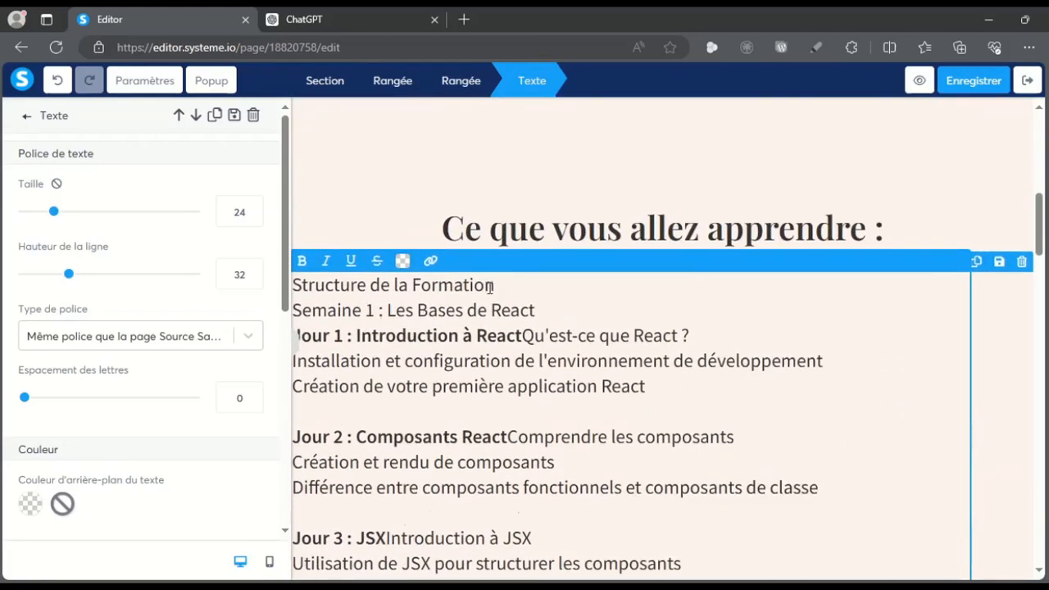
{"action": "left_click_drag", "start_coordinate": [501, 287], "coordinate": [294, 284]}
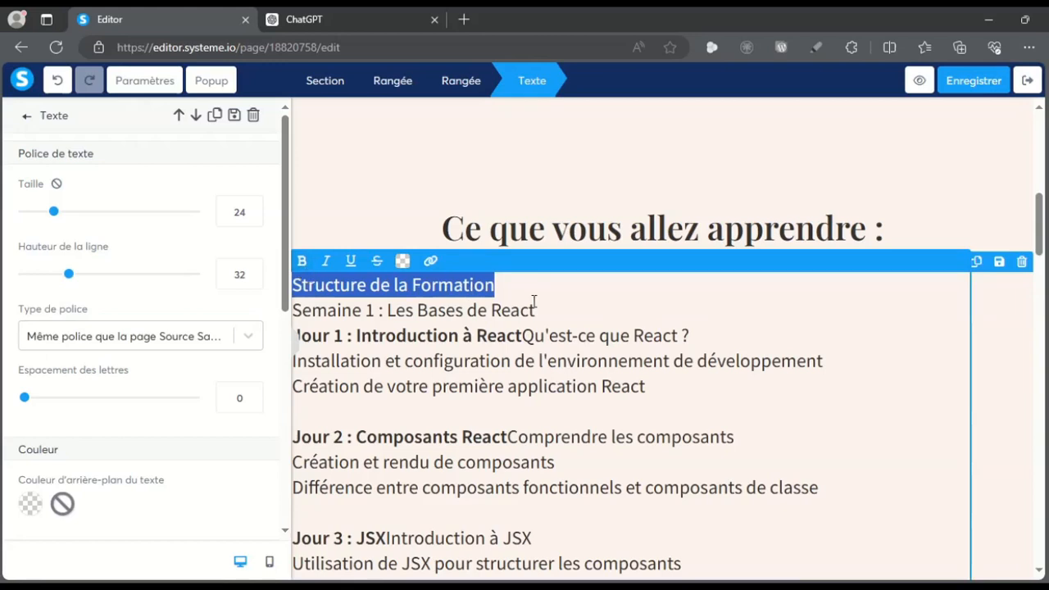
{"action": "key", "text": "BackSpace"}
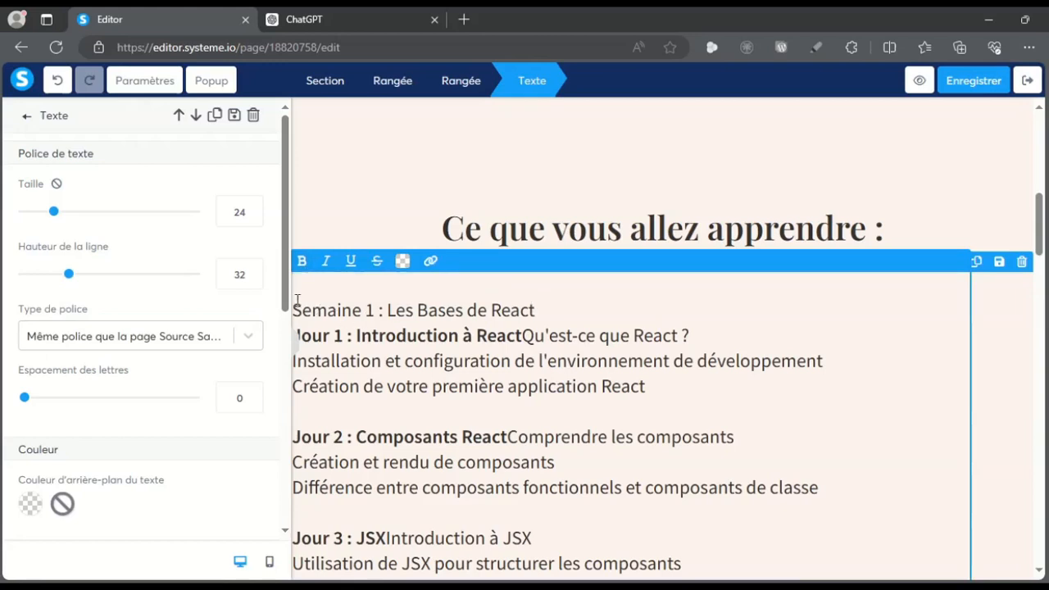
Step: Remove the empty first line of the programme text and add a blank line below "Semaine 1 : Les Bases de React"
{"action": "key", "text": "Delete"}
{"action": "left_click", "coordinate": [581, 292]}
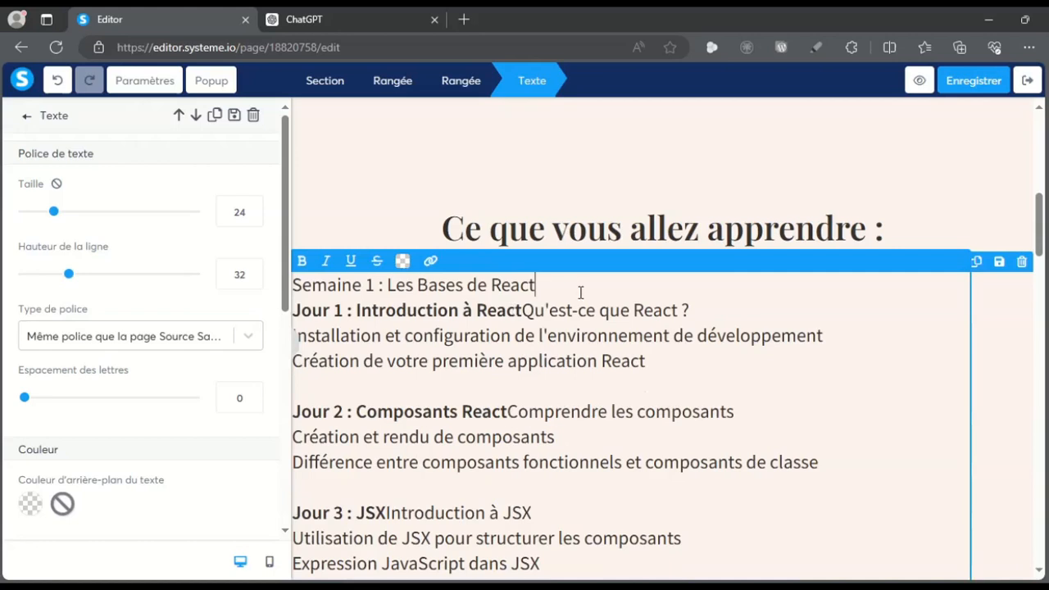
{"action": "key", "text": "Return"}
Step: Move the topics following the "Jour 1 : Introduction à React" and "Jour 2 : Composants React" headings below them, separated by a blank line
{"action": "left_click", "coordinate": [524, 333]}
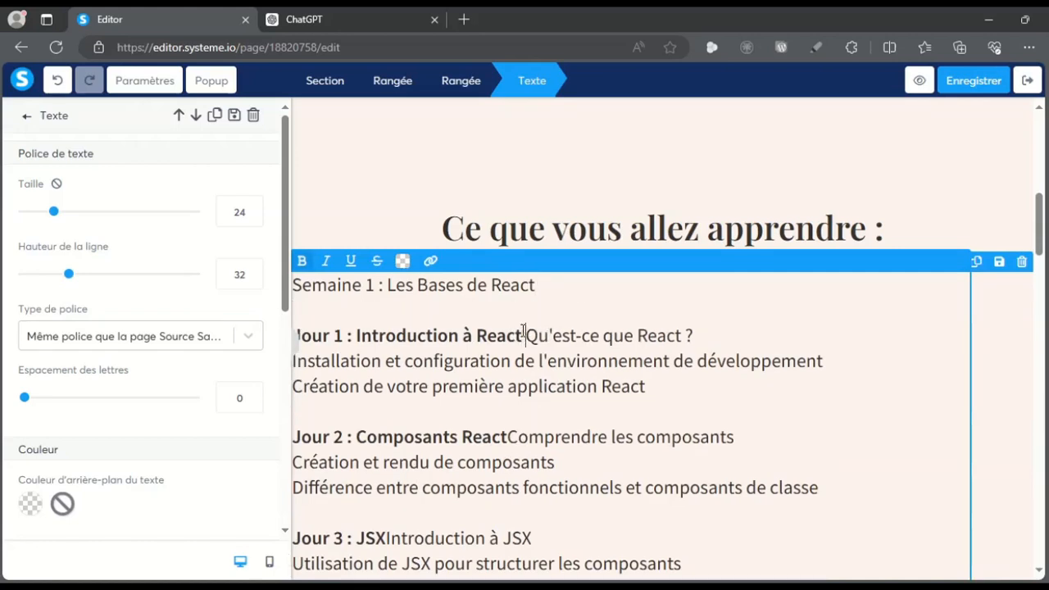
{"action": "key", "text": "Return"}
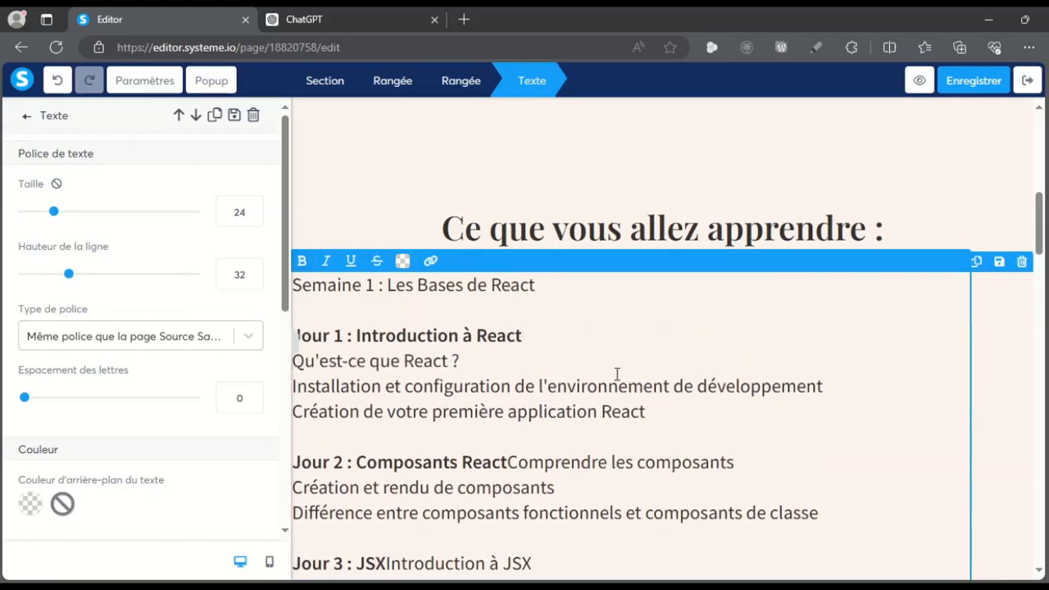
{"action": "scroll", "coordinate": [555, 405], "scroll_direction": "down", "scroll_amount": 1}
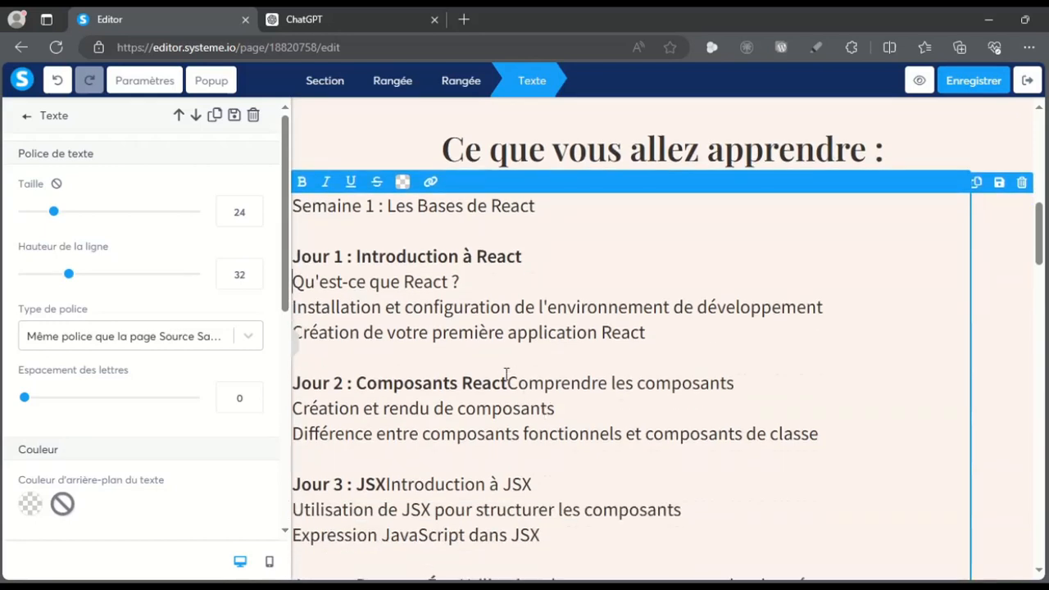
{"action": "key", "text": "Return"}
{"action": "left_click", "coordinate": [508, 408]}
{"action": "key", "text": "Return"}
{"action": "key", "text": "Return"}
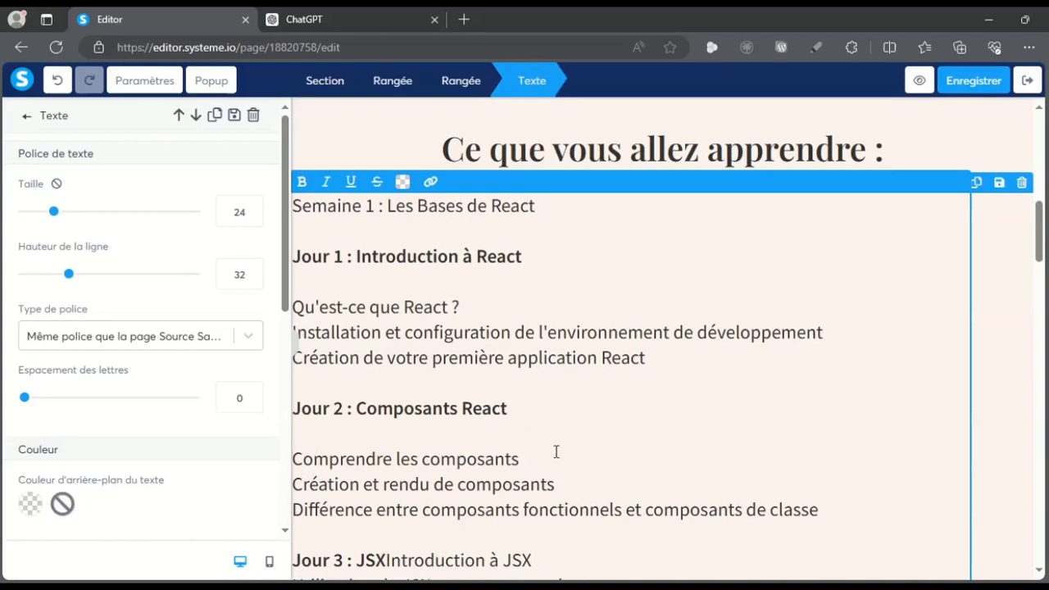
Step: Separate the "Jour 3 : JSX" and "Jour 4 : Props et État" headings from their topics with a blank line each
{"action": "scroll", "coordinate": [556, 451], "scroll_direction": "down", "scroll_amount": 2}
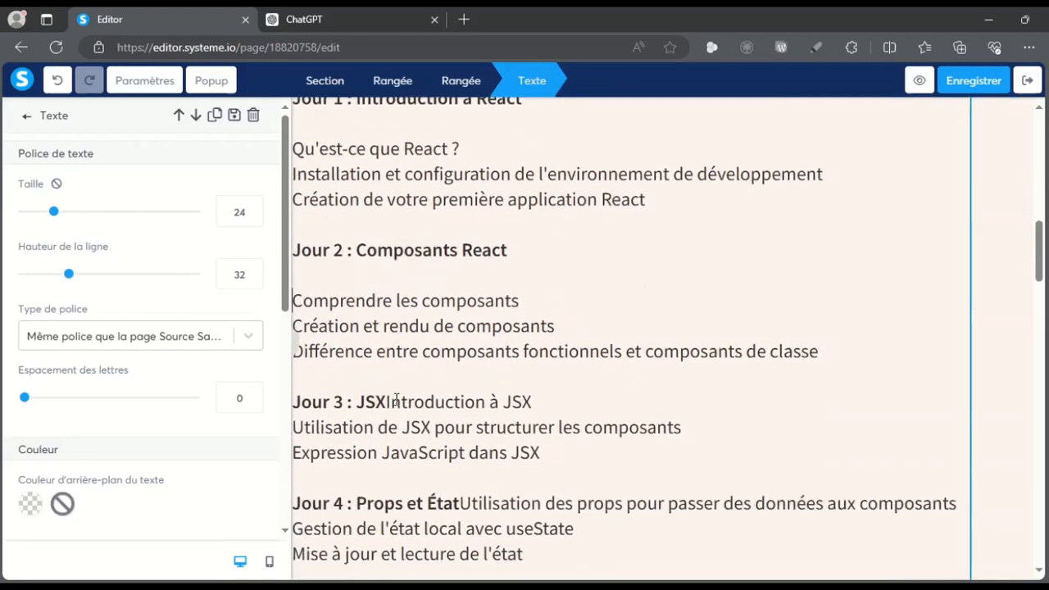
{"action": "key", "text": "Return"}
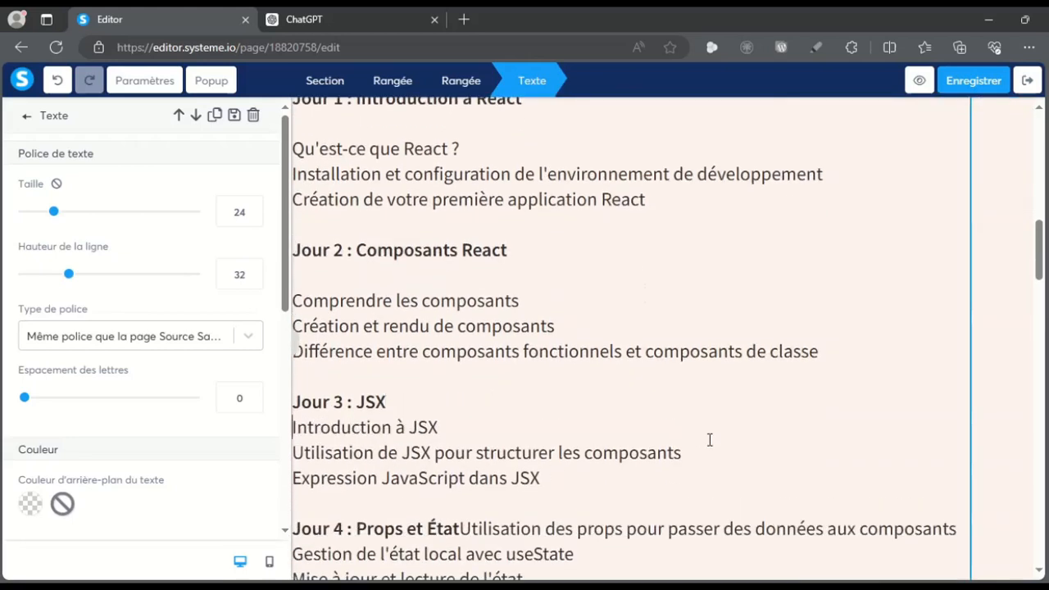
{"action": "key", "text": "Return"}
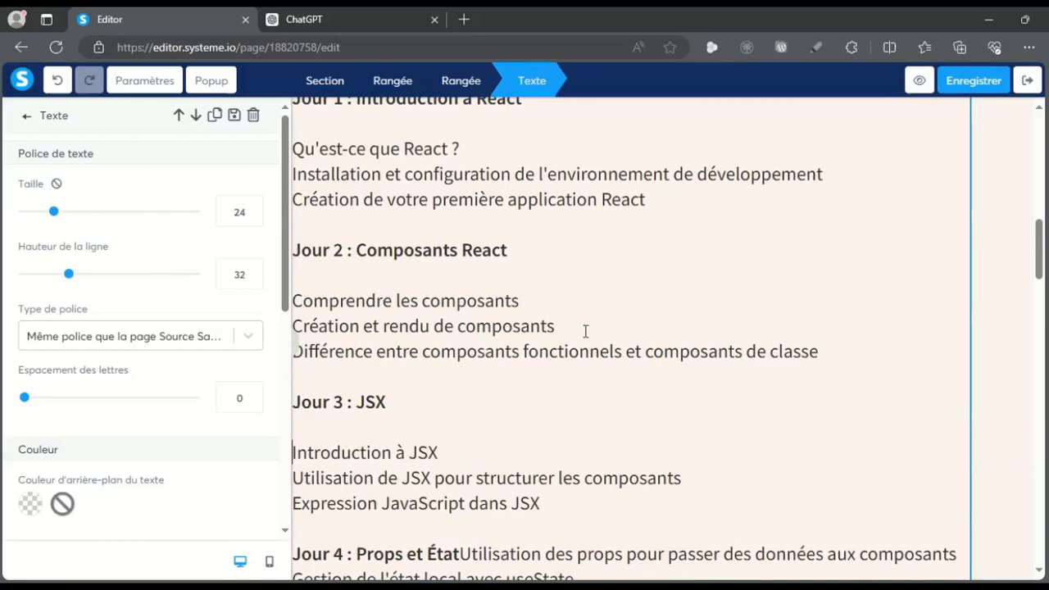
{"action": "scroll", "coordinate": [598, 354], "scroll_direction": "down", "scroll_amount": 1}
{"action": "scroll", "coordinate": [590, 351], "scroll_direction": "down", "scroll_amount": 2}
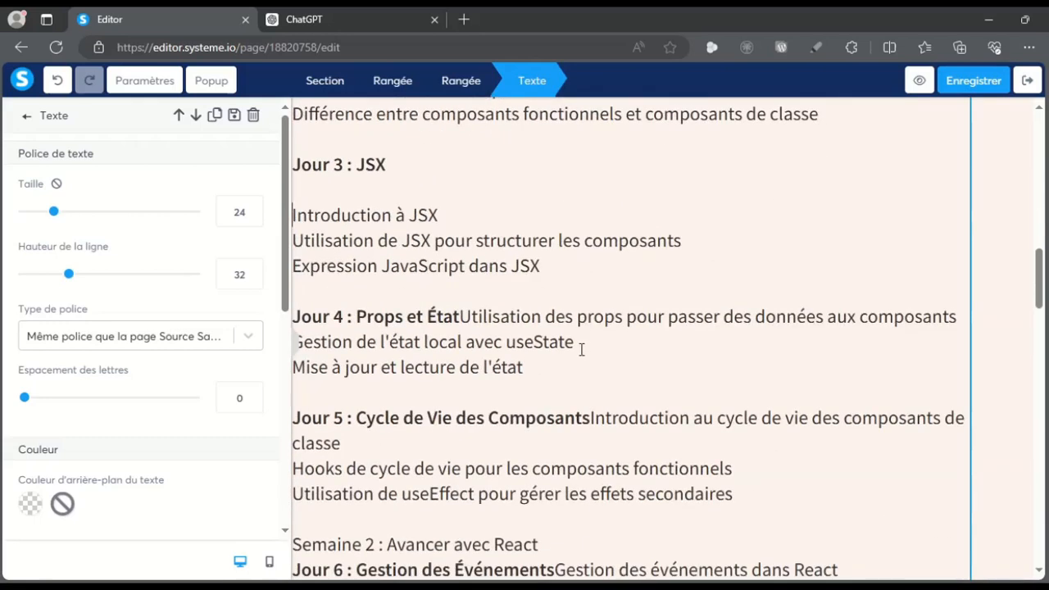
{"action": "key", "text": "Return"}
{"action": "key", "text": "Return"}
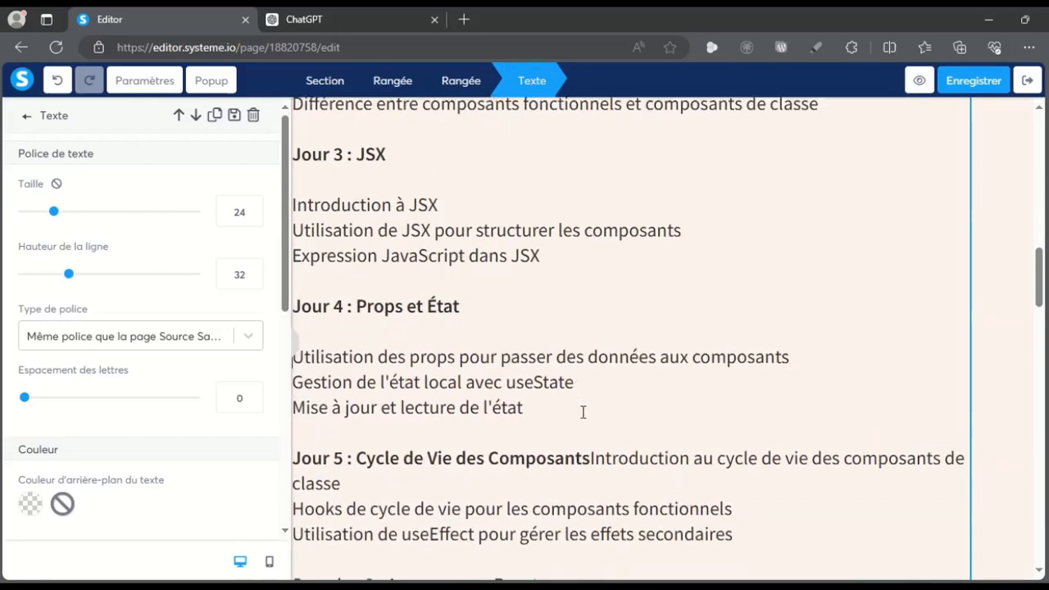
Step: Separate the "Jour 5 : Cycle de Vie des Composants" and "Jour 6 : Gestion des Événements" headings from their topics with a blank line each
{"action": "scroll", "coordinate": [429, 321], "scroll_direction": "down", "scroll_amount": 1}
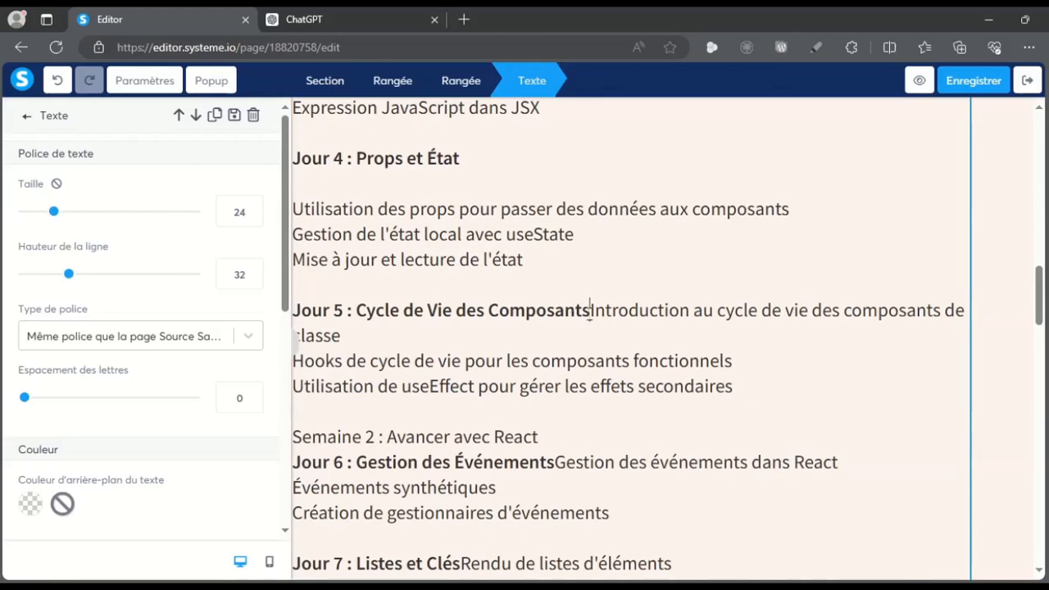
{"action": "key", "text": "Return"}
{"action": "key", "text": "Return"}
{"action": "scroll", "coordinate": [433, 315], "scroll_direction": "down", "scroll_amount": 2}
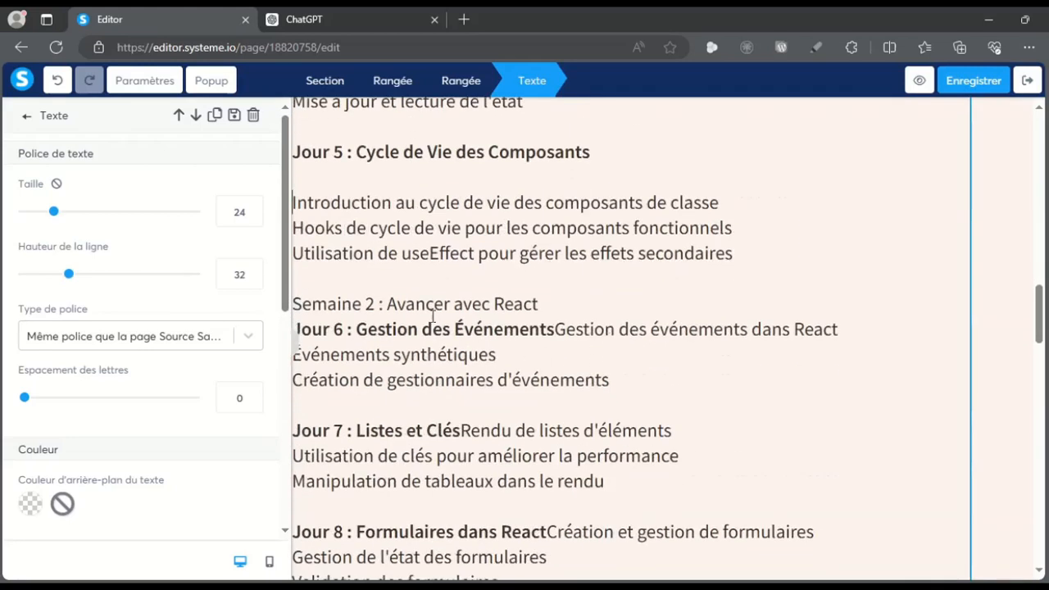
{"action": "left_click", "coordinate": [554, 330]}
{"action": "key", "text": "Return"}
{"action": "key", "text": "Return"}
Step: Separate the "Jour 7 : Listes et Clés" and "Jour 8 : Formulaires dans React" headings from their topics with a blank line each
{"action": "scroll", "coordinate": [632, 370], "scroll_direction": "down", "scroll_amount": 2}
{"action": "left_click", "coordinate": [463, 322]}
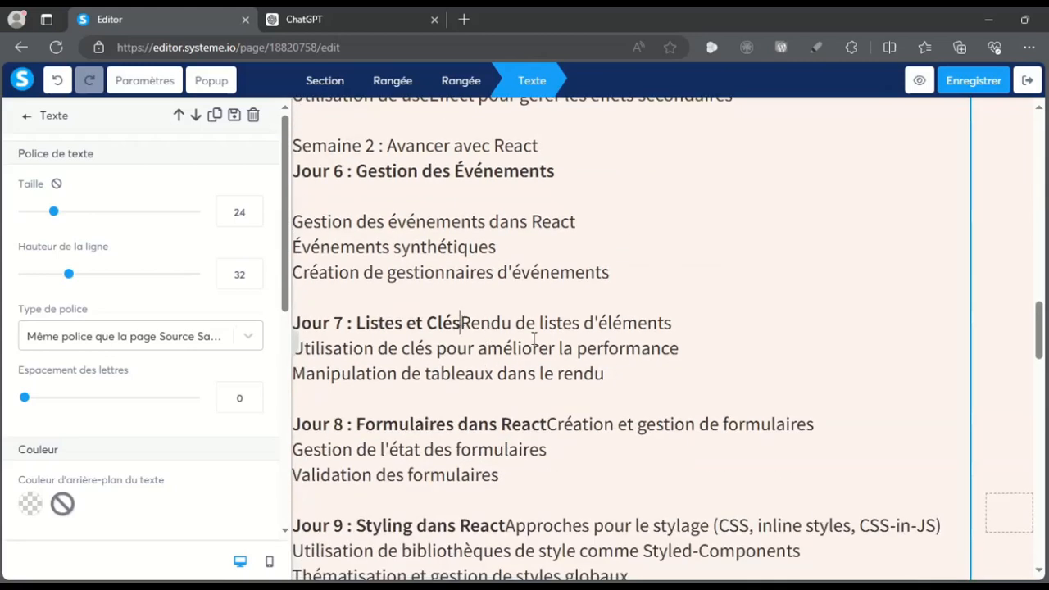
{"action": "key", "text": "Return"}
{"action": "key", "text": "Return"}
{"action": "scroll", "coordinate": [501, 396], "scroll_direction": "down", "scroll_amount": 2}
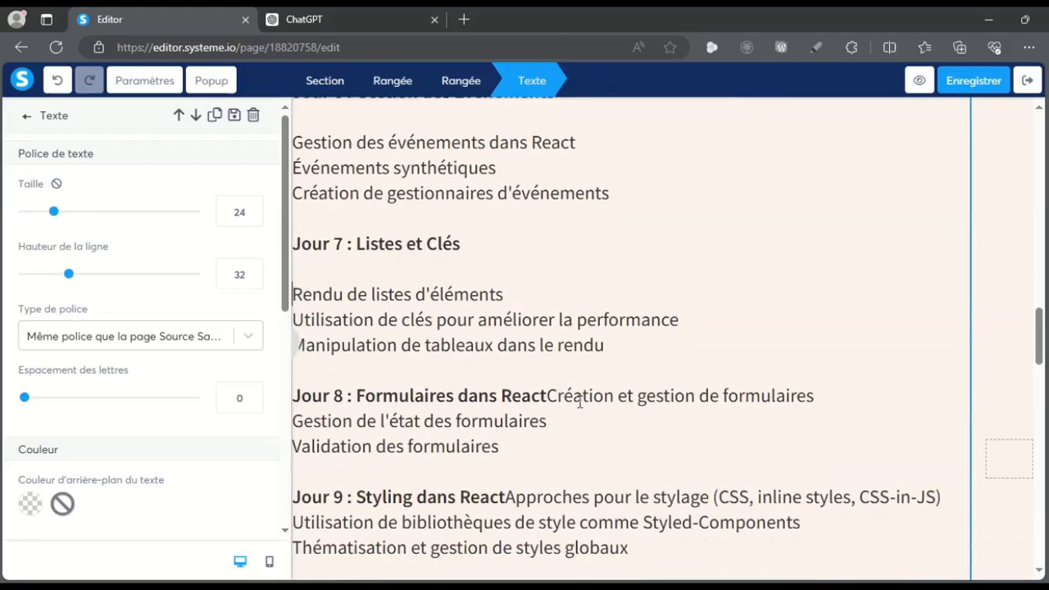
{"action": "left_click", "coordinate": [548, 395]}
{"action": "key", "text": "Return"}
{"action": "key", "text": "Return"}
Step: Separate the "Jour 9 : Styling dans React" and "Jour 10 : Router React" headings from their topics with a blank line each
{"action": "scroll", "coordinate": [653, 403], "scroll_direction": "down", "scroll_amount": 2}
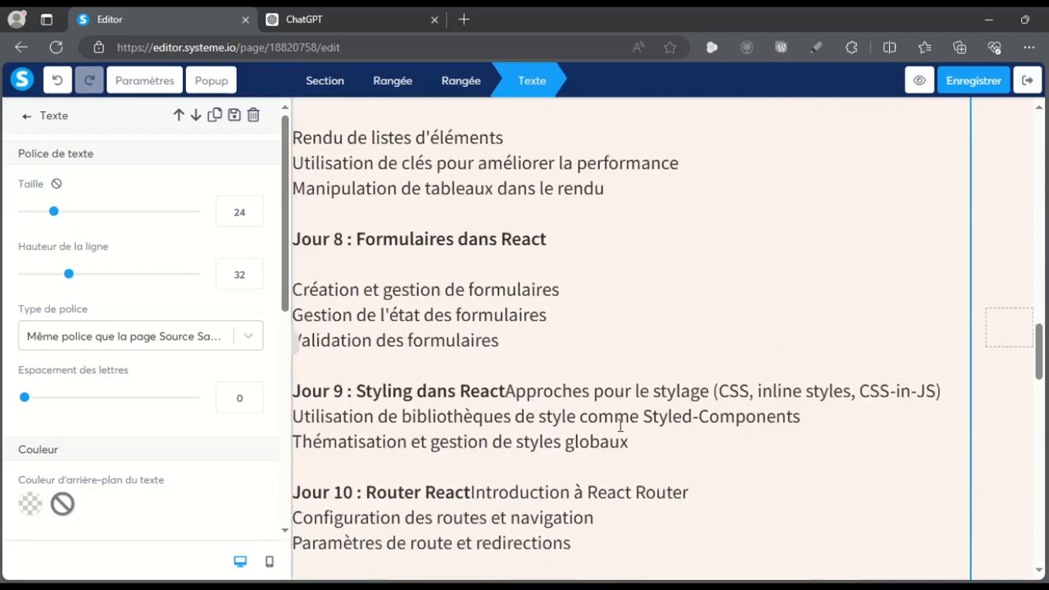
{"action": "left_click", "coordinate": [506, 385]}
{"action": "key", "text": "Return"}
{"action": "key", "text": "Return"}
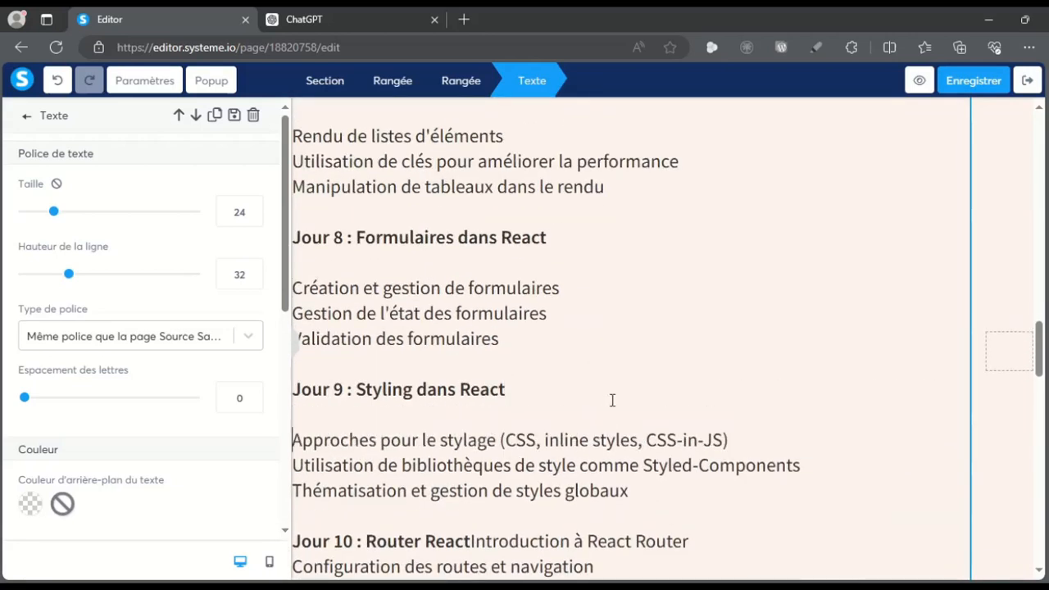
{"action": "scroll", "coordinate": [612, 402], "scroll_direction": "down", "scroll_amount": 4}
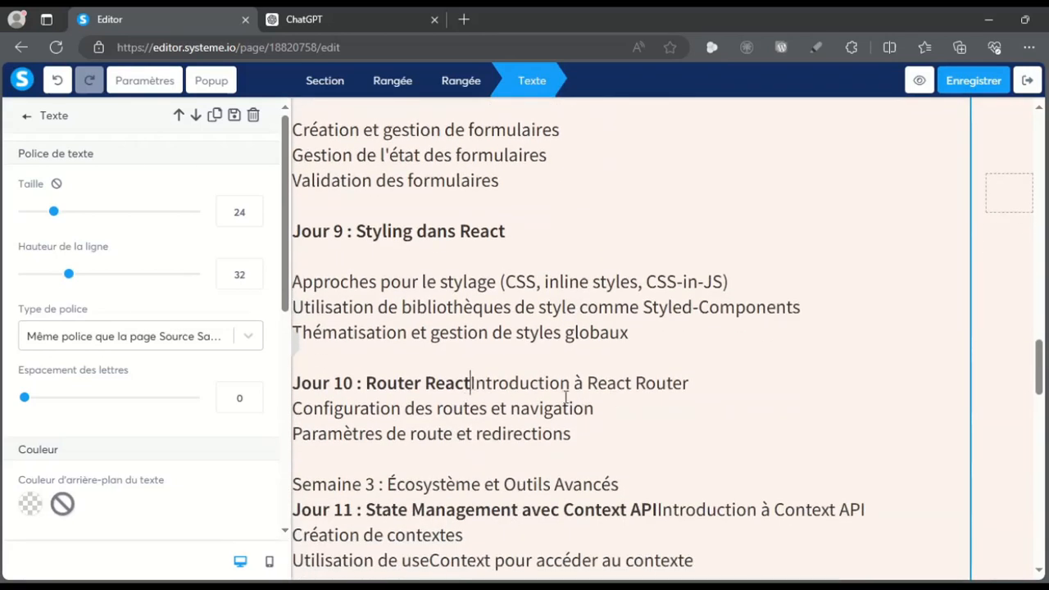
{"action": "key", "text": "Return"}
{"action": "key", "text": "Return"}
Step: Separate the two State Management headings, Jour 11 (Context API) and Jour 12 (Redux), from their topics with a blank line each
{"action": "scroll", "coordinate": [565, 402], "scroll_direction": "down", "scroll_amount": 3}
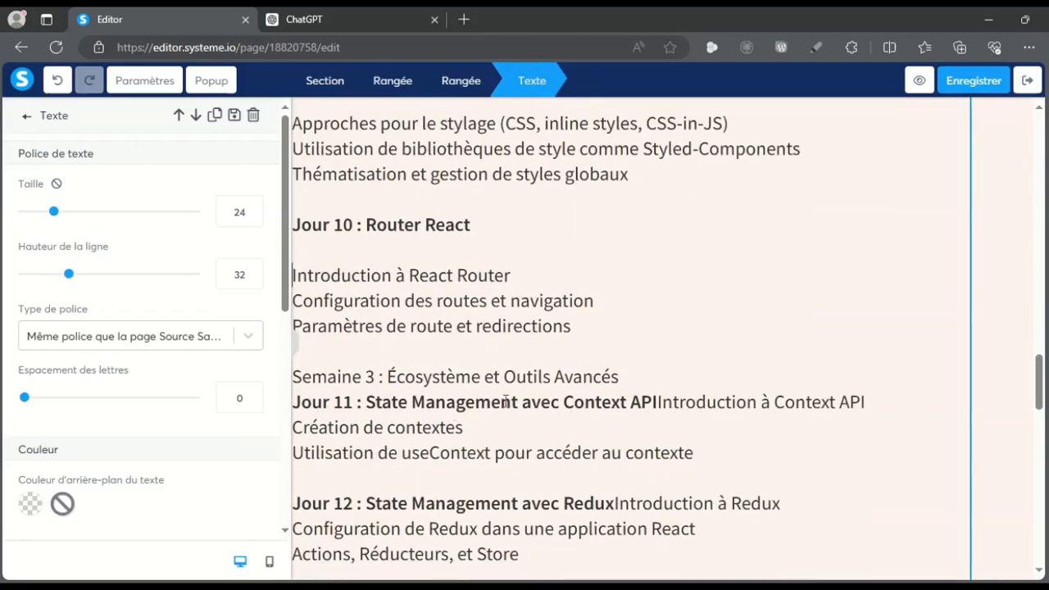
{"action": "left_click", "coordinate": [657, 402]}
{"action": "key", "text": "Return"}
{"action": "key", "text": "Return"}
{"action": "scroll", "coordinate": [696, 429], "scroll_direction": "down", "scroll_amount": 3}
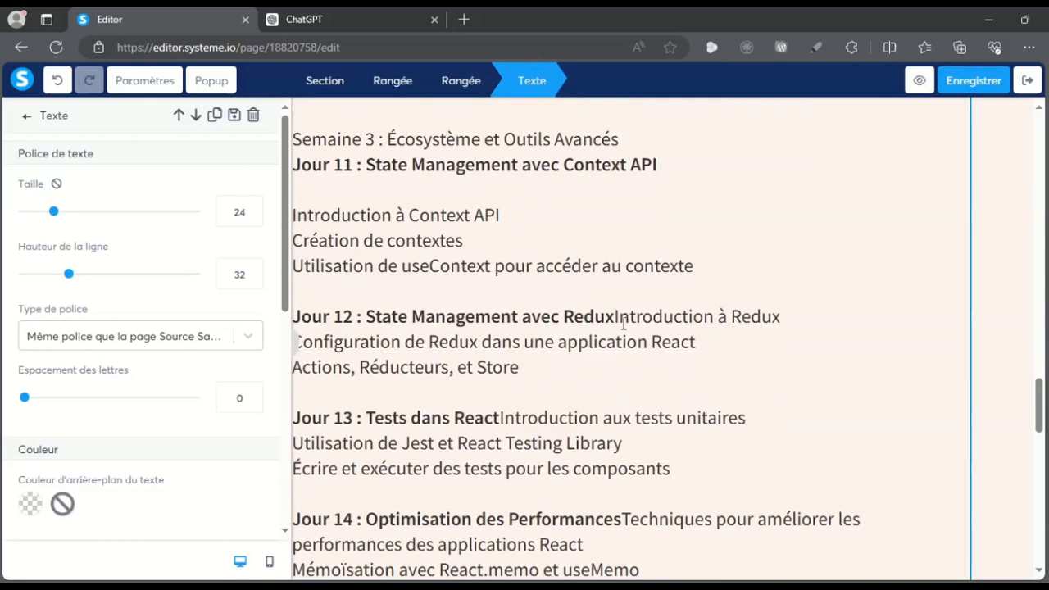
{"action": "key", "text": "Return"}
{"action": "key", "text": "Return"}
Step: Separate the "Jour 13 : Tests dans React" and "Jour 14 : Optimisation des Performances" headings from their topics with a blank line each
{"action": "scroll", "coordinate": [677, 367], "scroll_direction": "down", "scroll_amount": 2}
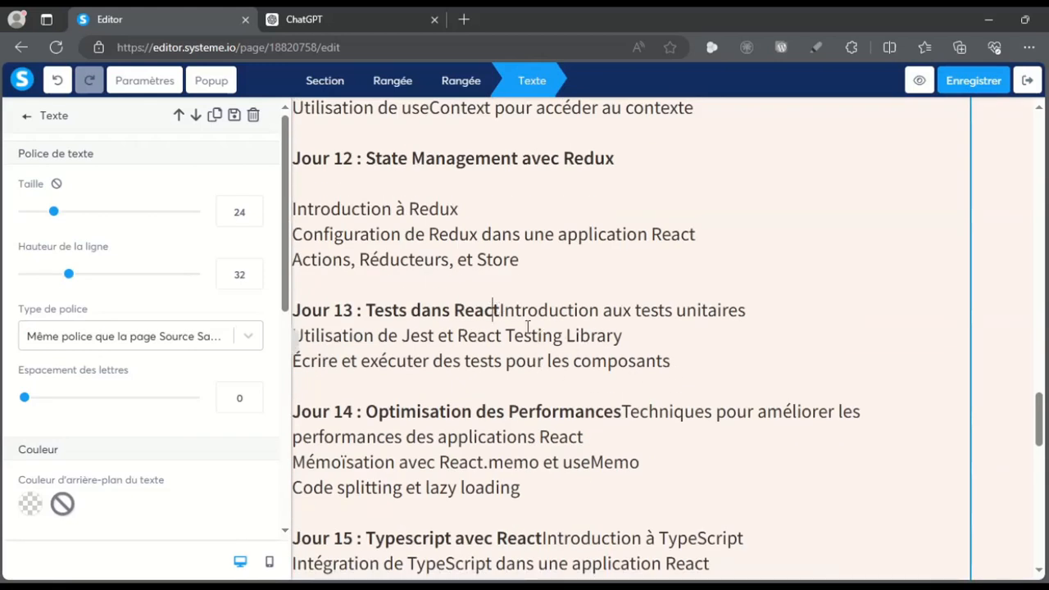
{"action": "key", "text": "Return"}
{"action": "key", "text": "Return"}
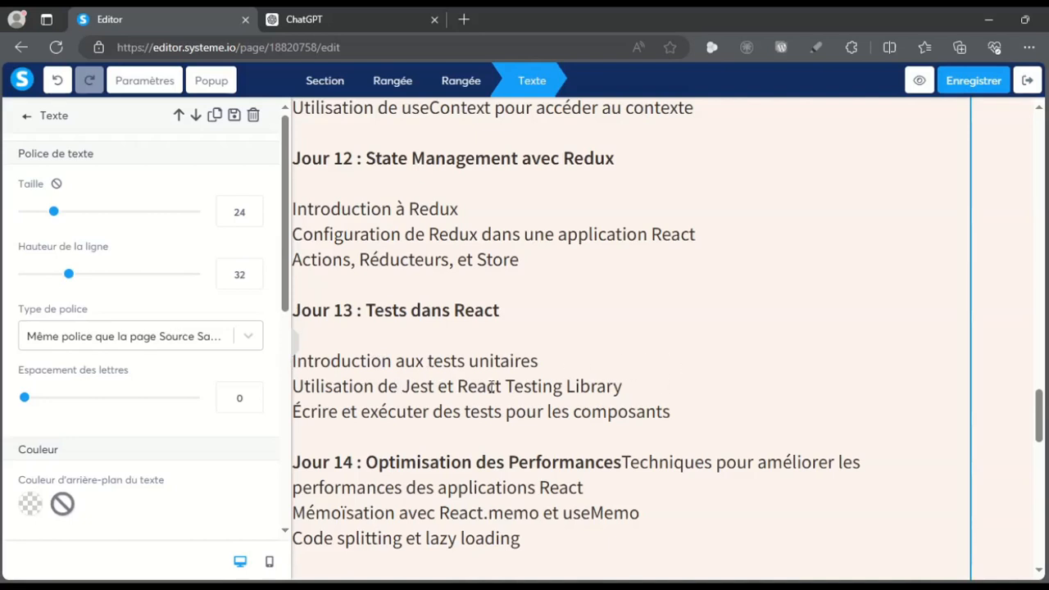
{"action": "scroll", "coordinate": [708, 386], "scroll_direction": "down", "scroll_amount": 1}
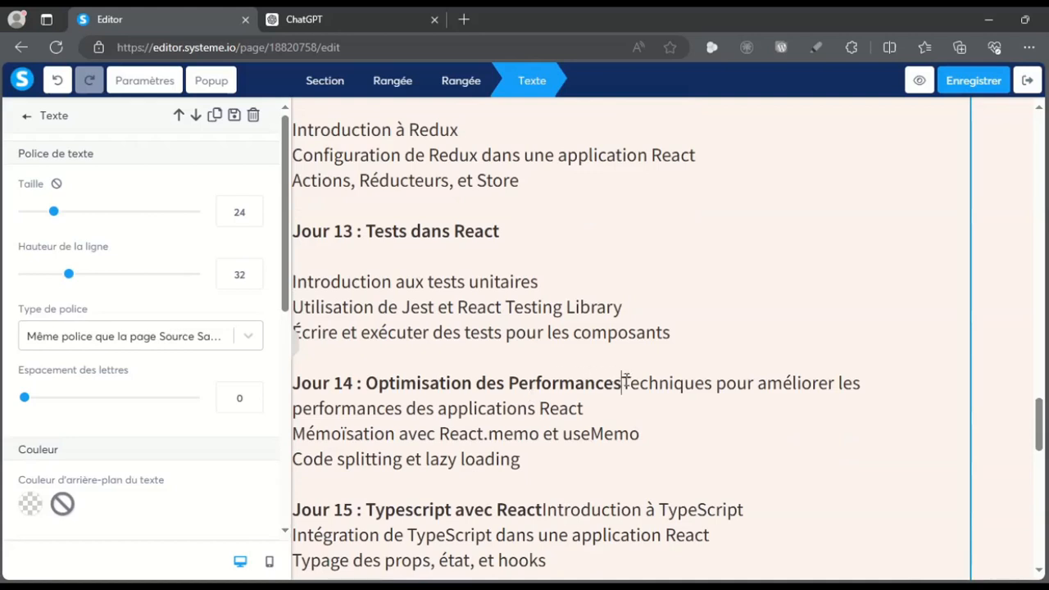
{"action": "key", "text": "Return"}
{"action": "key", "text": "Return"}
Step: Separate the "Jour 15 : Typescript avec React" and "Jour 16-17 : Conception du Projet Final" headings from their topics with a blank line each
{"action": "scroll", "coordinate": [575, 415], "scroll_direction": "down", "scroll_amount": 2}
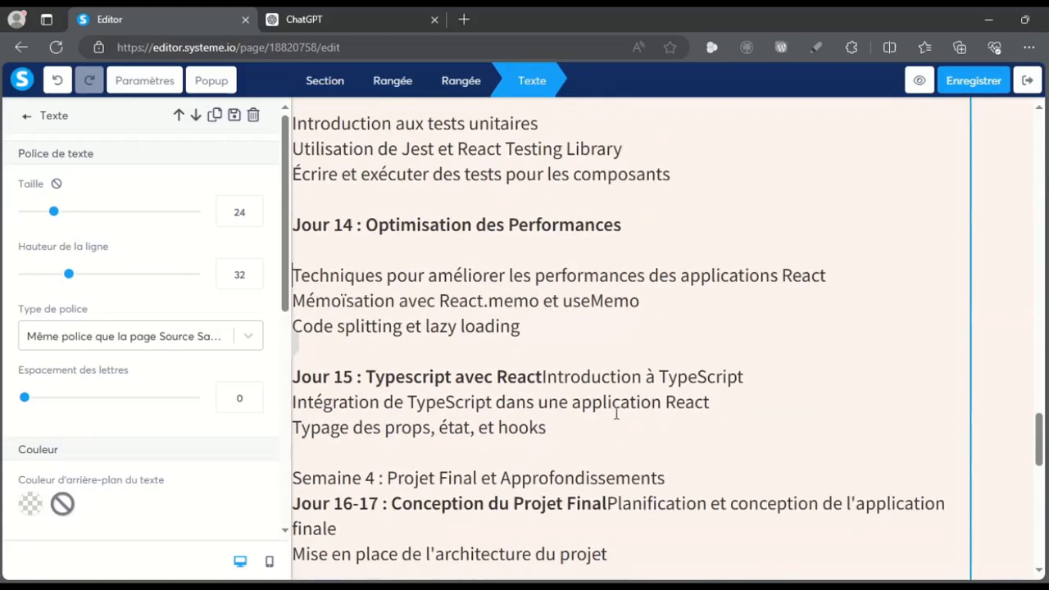
{"action": "left_click", "coordinate": [544, 376]}
{"action": "key", "text": "Return"}
{"action": "key", "text": "Return"}
{"action": "scroll", "coordinate": [574, 386], "scroll_direction": "down", "scroll_amount": 1}
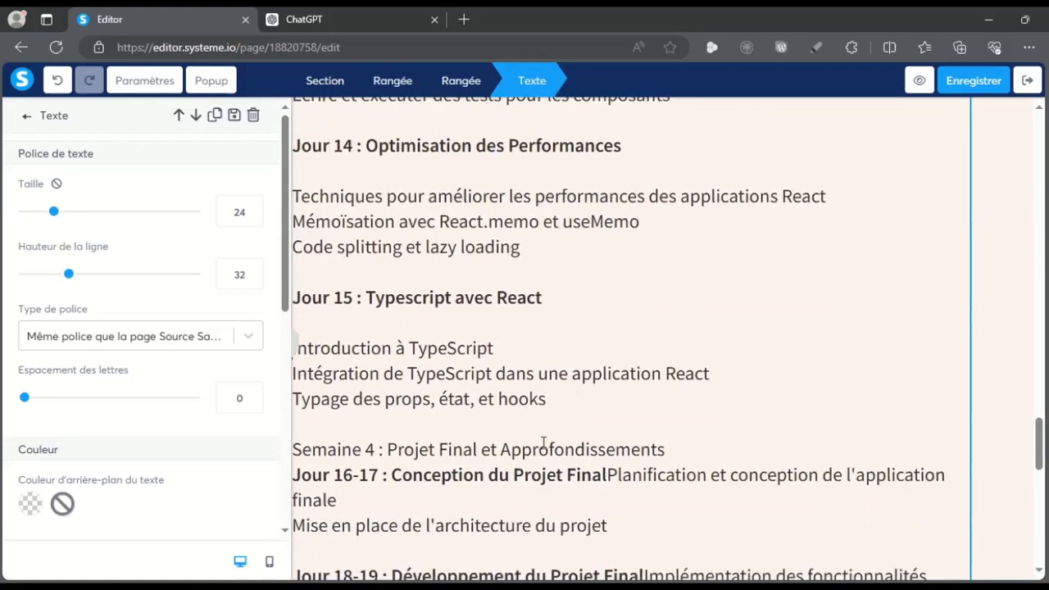
{"action": "left_click", "coordinate": [608, 475]}
{"action": "key", "text": "Return"}
{"action": "key", "text": "Return"}
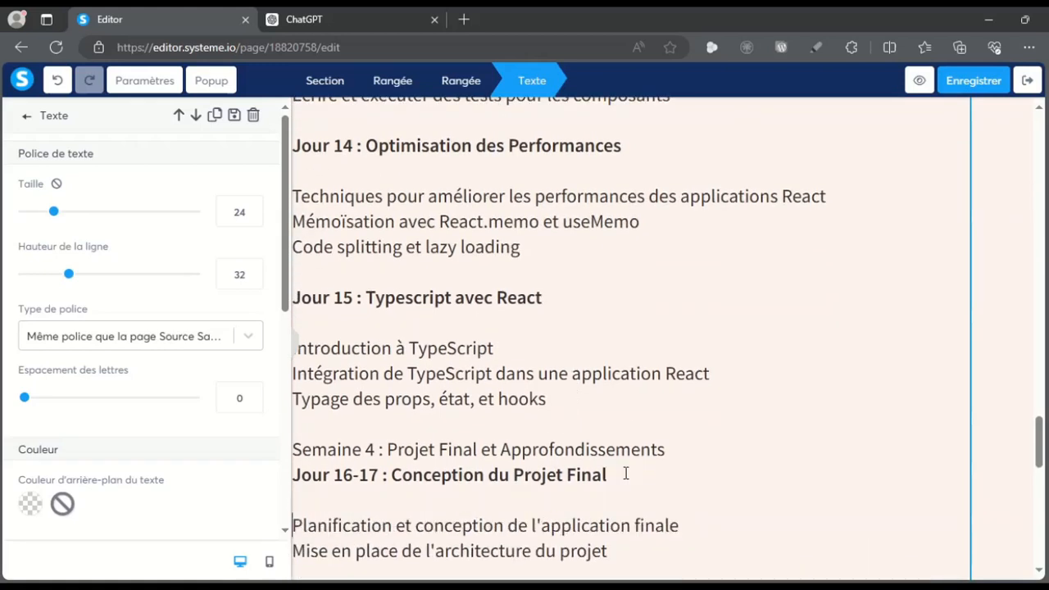
Step: Add a blank line below the "Semaine 4 : Projet Final et Approfondissements" and "Semaine 2 : Avancer avec React" titles
{"action": "scroll", "coordinate": [626, 472], "scroll_direction": "down", "scroll_amount": 1}
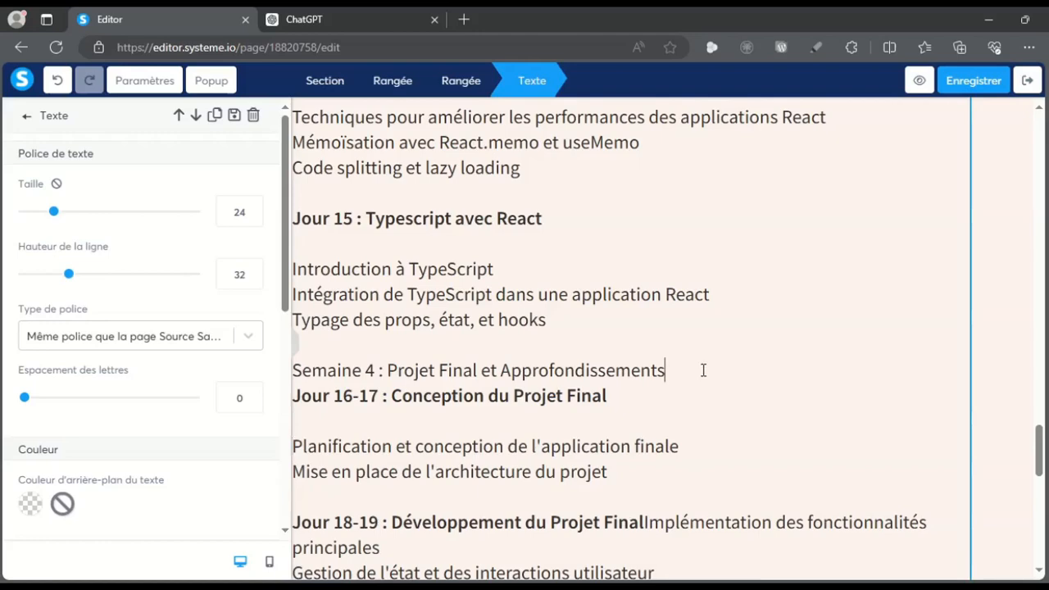
{"action": "key", "text": "Return"}
{"action": "scroll", "coordinate": [696, 418], "scroll_direction": "down", "scroll_amount": 1}
{"action": "scroll", "coordinate": [695, 419], "scroll_direction": "up", "scroll_amount": 3}
{"action": "scroll", "coordinate": [695, 419], "scroll_direction": "up", "scroll_amount": 12}
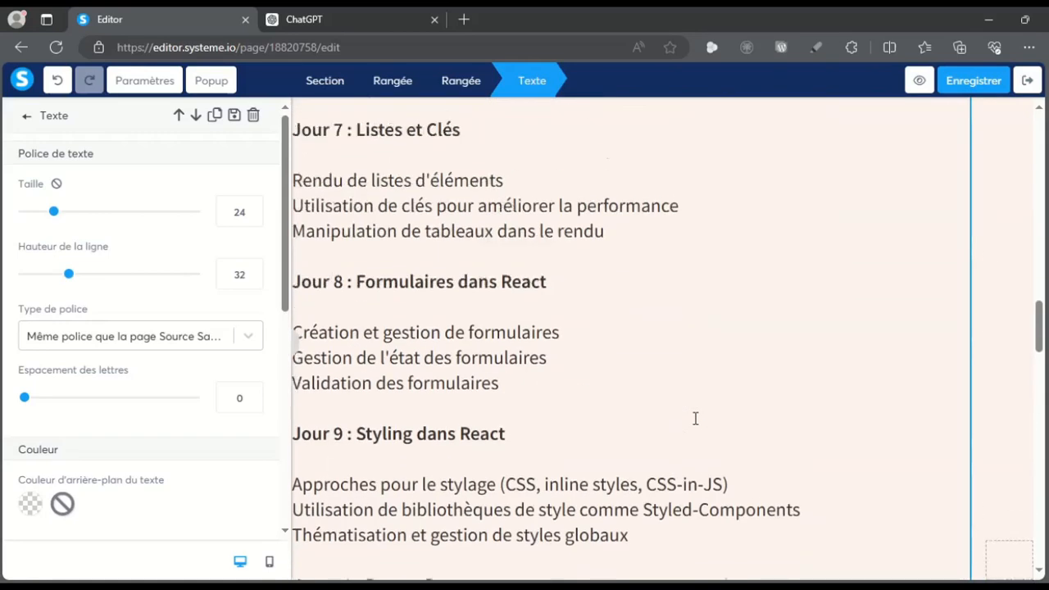
{"action": "scroll", "coordinate": [695, 419], "scroll_direction": "up", "scroll_amount": 4}
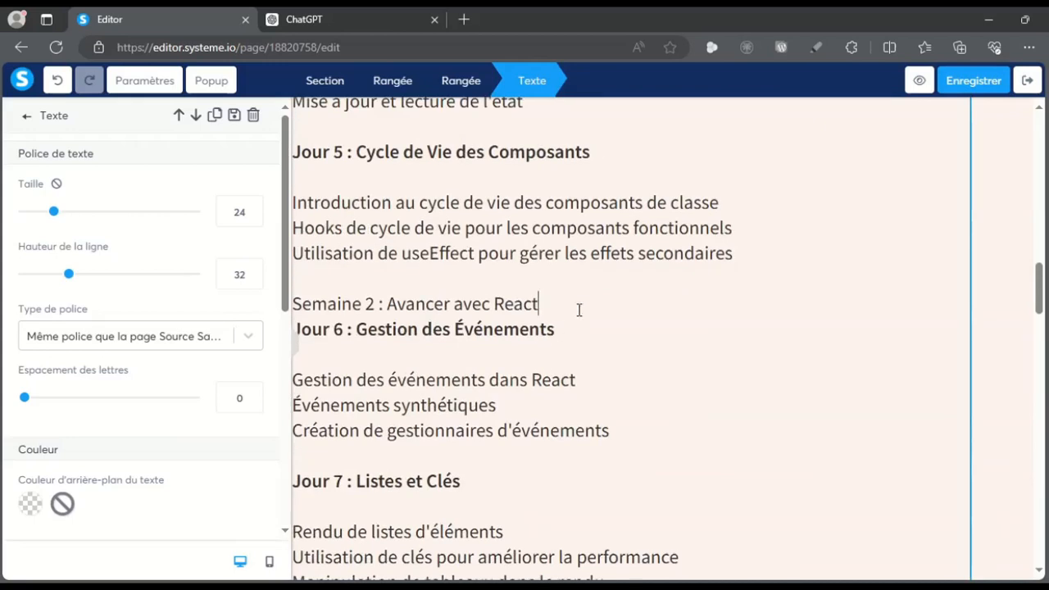
{"action": "key", "text": "Return"}
Step: Check the spacing from the programme's start and add a blank line below "Semaine 3 : Écosystème et Outils Avancés"
{"action": "scroll", "coordinate": [580, 365], "scroll_direction": "up", "scroll_amount": 15}
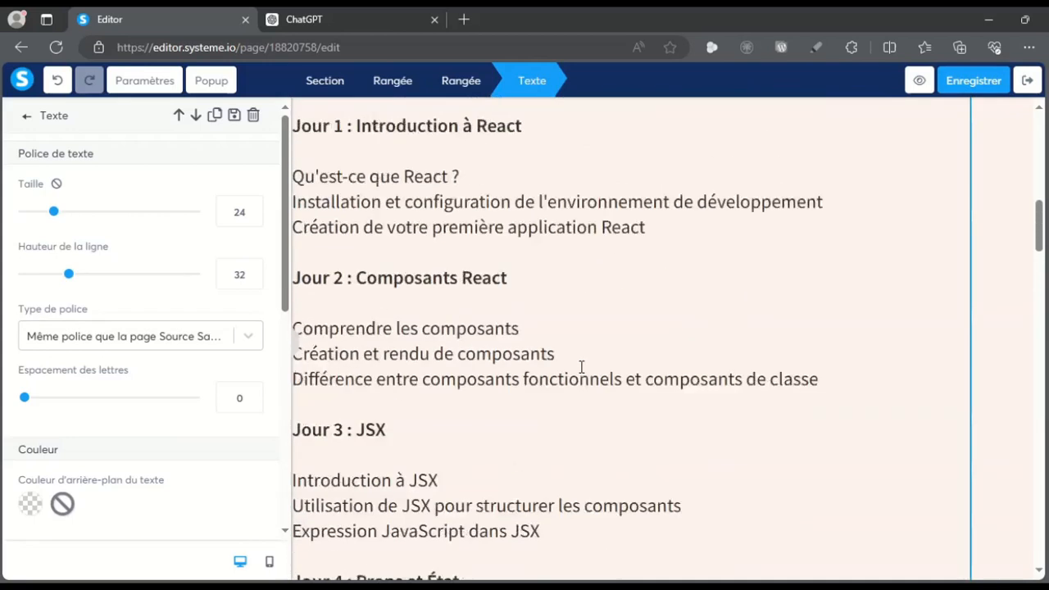
{"action": "scroll", "coordinate": [580, 374], "scroll_direction": "down", "scroll_amount": 6}
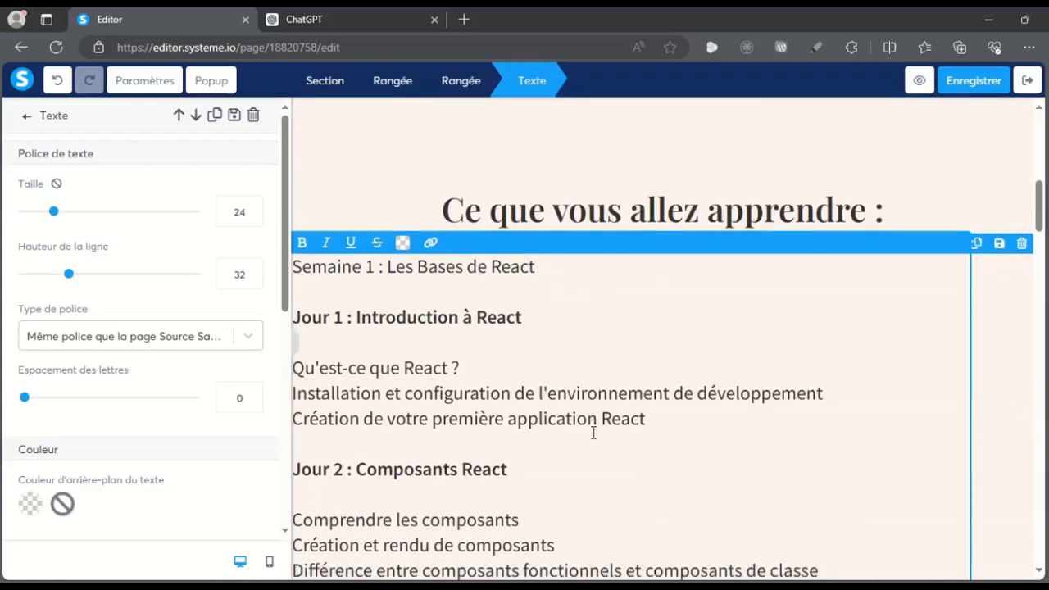
{"action": "scroll", "coordinate": [595, 431], "scroll_direction": "down", "scroll_amount": 7}
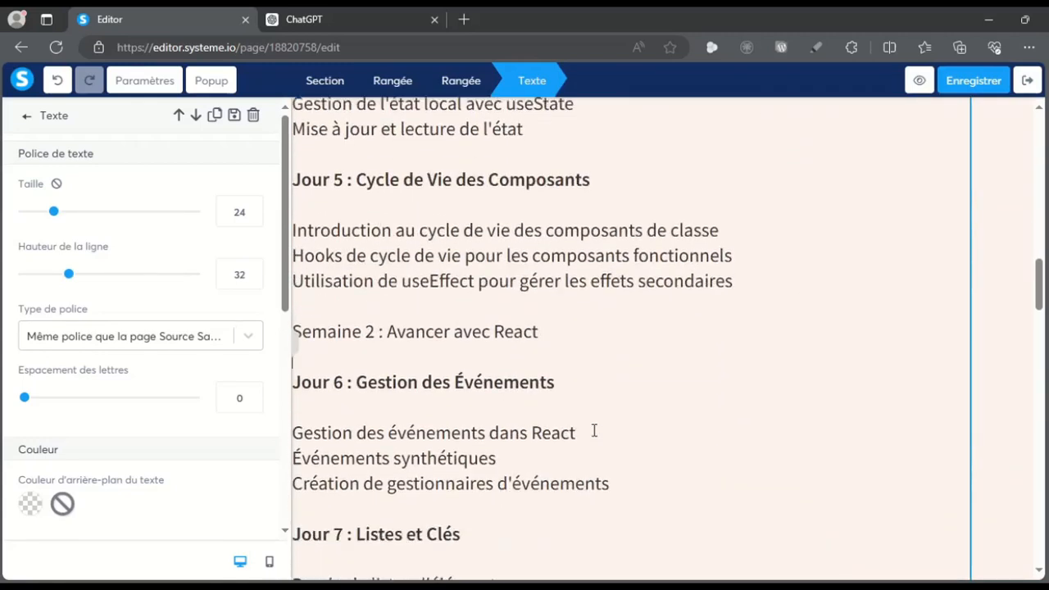
{"action": "scroll", "coordinate": [570, 358], "scroll_direction": "down", "scroll_amount": 8}
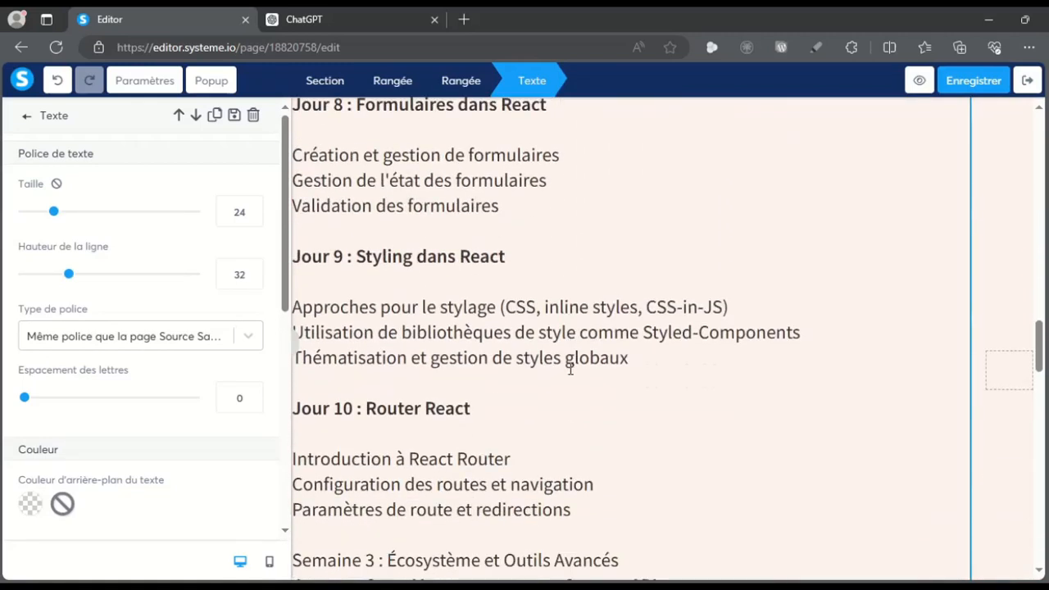
{"action": "left_click", "coordinate": [655, 243]}
{"action": "key", "text": "Return"}
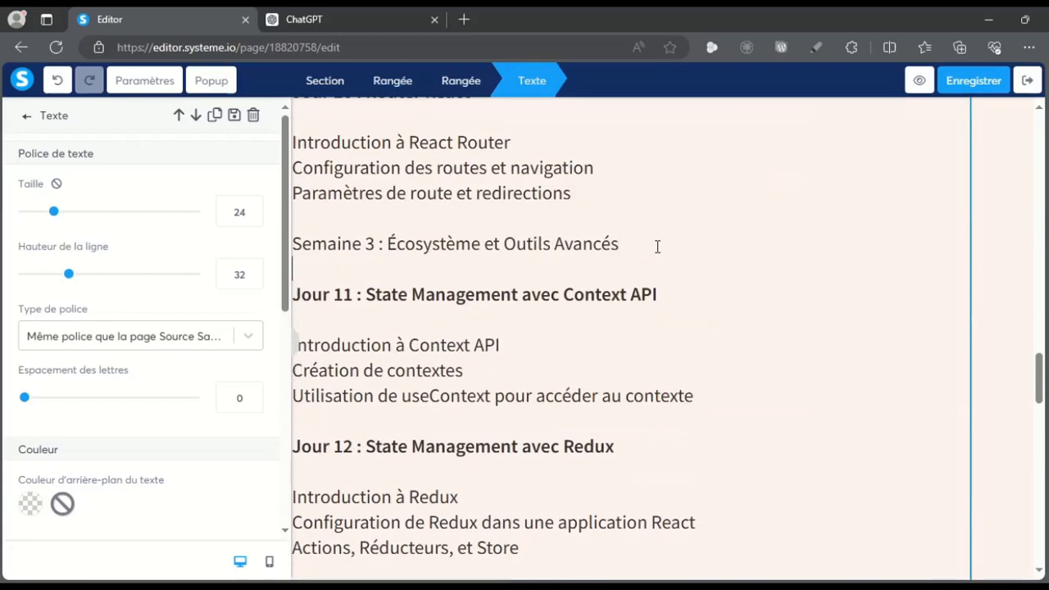
Step: Separate the "Jour 18-19 : Développement du Projet Final" and "Jour 20 : Déploiement et Conclusion" headings from their topics with a blank line each
{"action": "scroll", "coordinate": [628, 361], "scroll_direction": "down", "scroll_amount": 3}
{"action": "scroll", "coordinate": [626, 362], "scroll_direction": "down", "scroll_amount": 6}
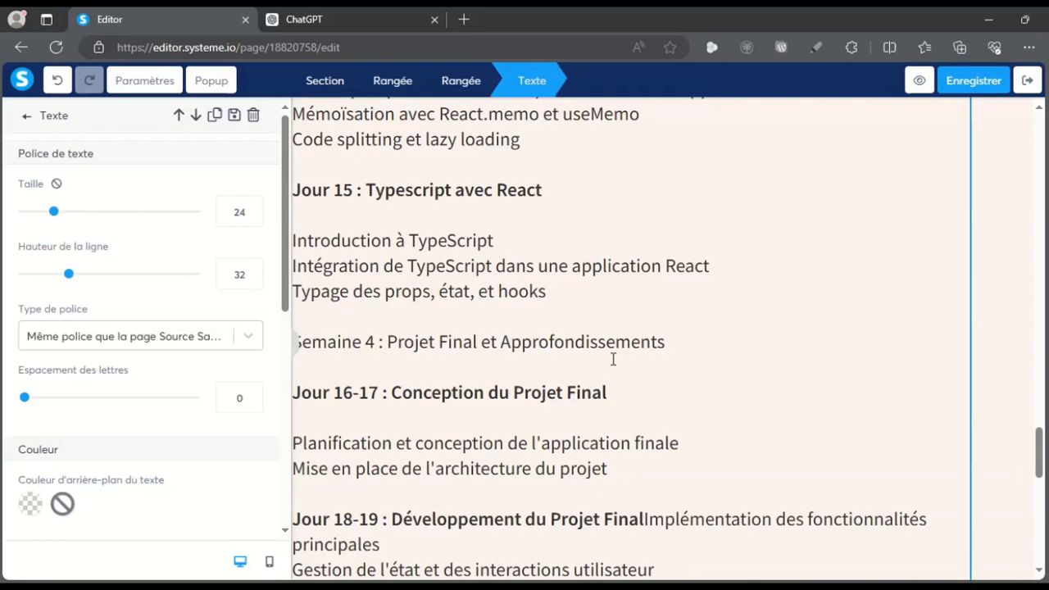
{"action": "scroll", "coordinate": [613, 359], "scroll_direction": "down", "scroll_amount": 2}
{"action": "scroll", "coordinate": [523, 191], "scroll_direction": "down", "scroll_amount": 2}
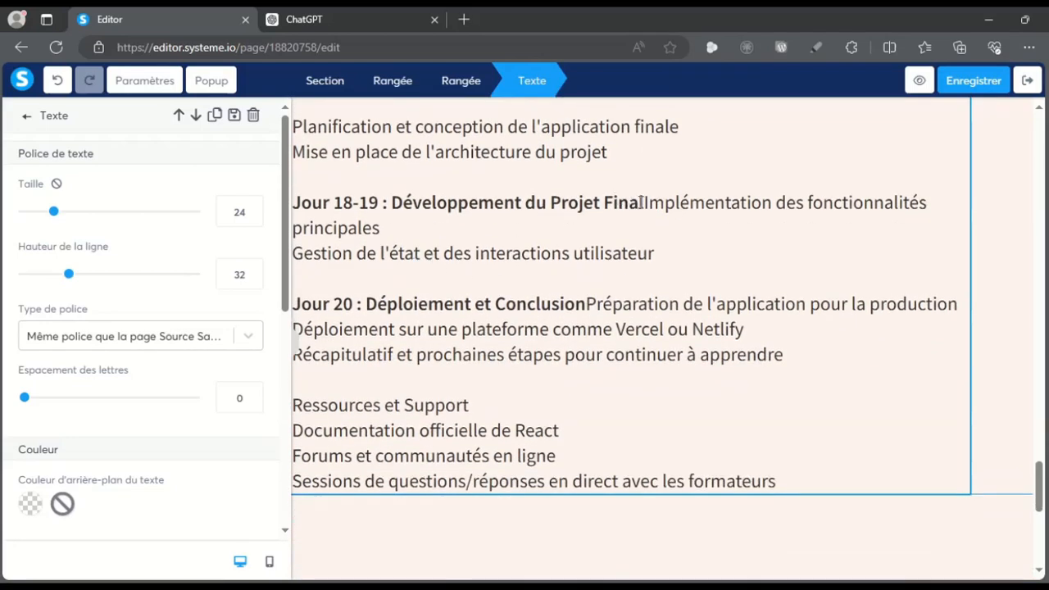
{"action": "left_click", "coordinate": [645, 205]}
{"action": "key", "text": "Return"}
{"action": "key", "text": "Return"}
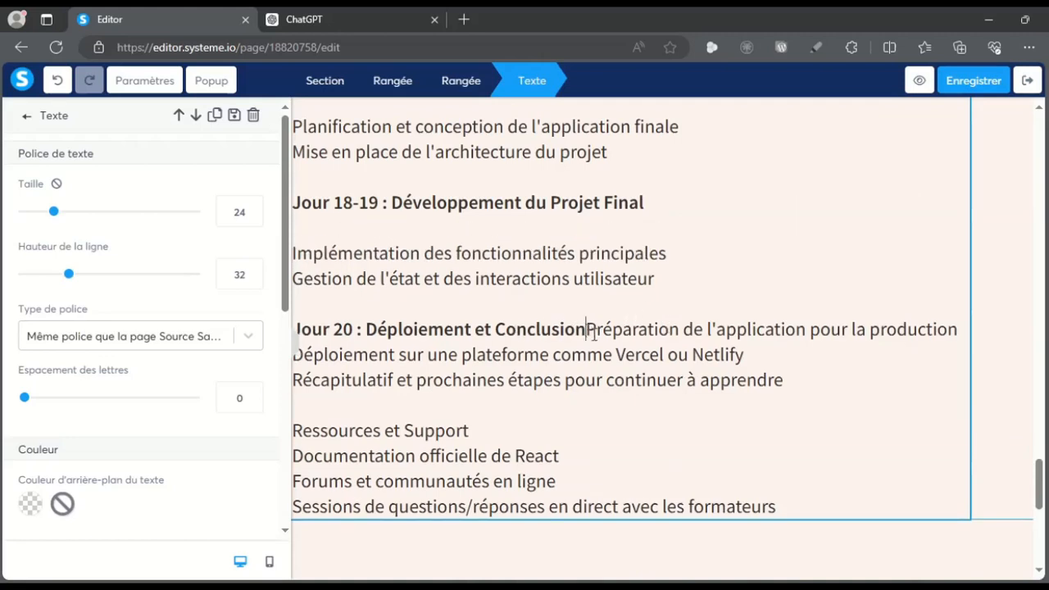
{"action": "key", "text": "Return"}
{"action": "key", "text": "Return"}
Step: Clear the placeholder quote and its author names from the first testimonial under "Ce qu'ils en pensent"
{"action": "scroll", "coordinate": [680, 374], "scroll_direction": "down", "scroll_amount": 2}
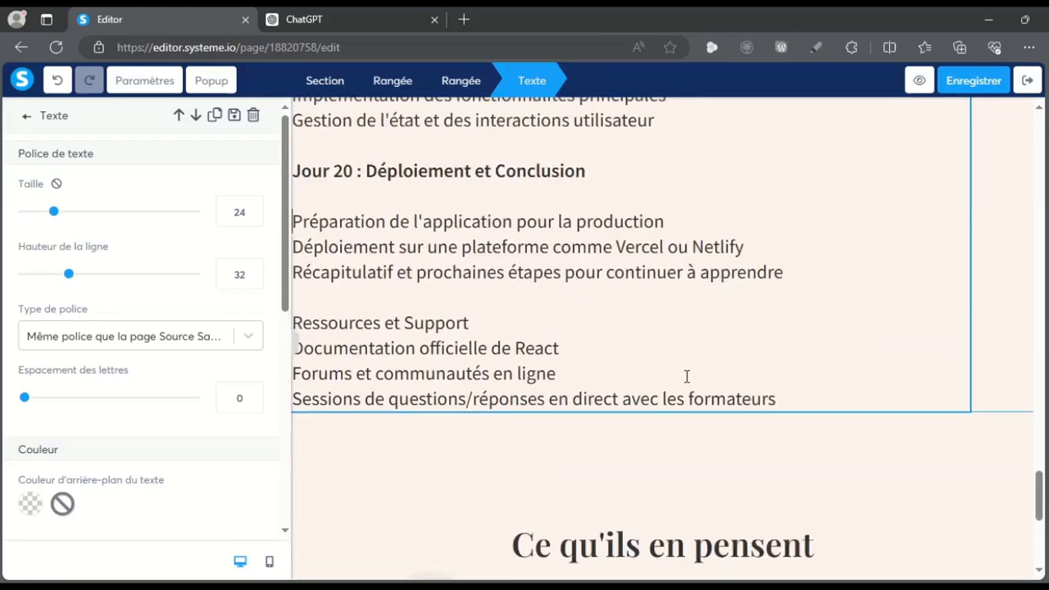
{"action": "scroll", "coordinate": [687, 376], "scroll_direction": "down", "scroll_amount": 2}
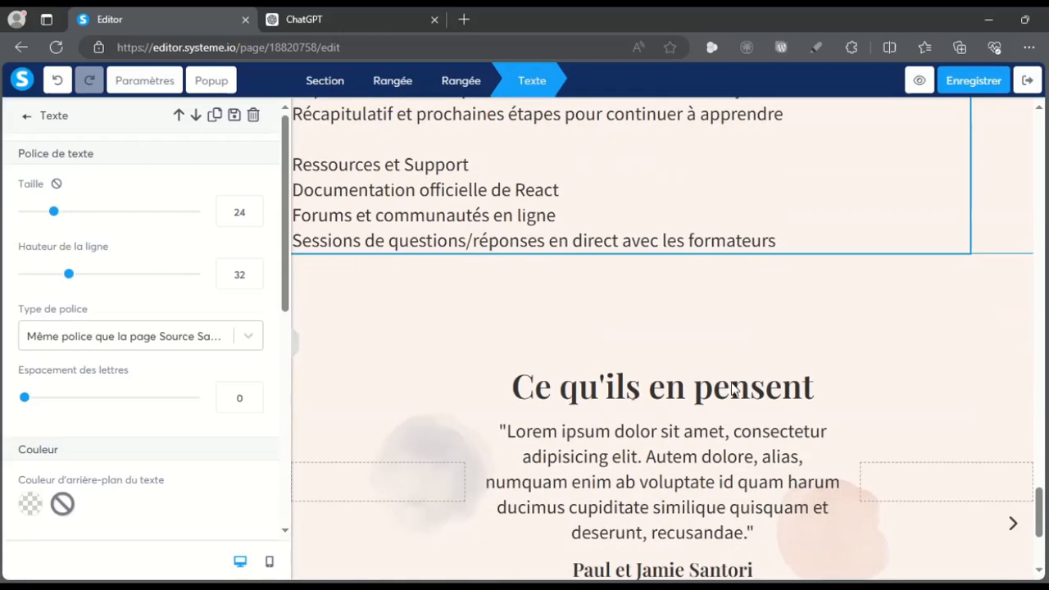
{"action": "left_click", "coordinate": [662, 475]}
{"action": "double_click", "coordinate": [666, 463]}
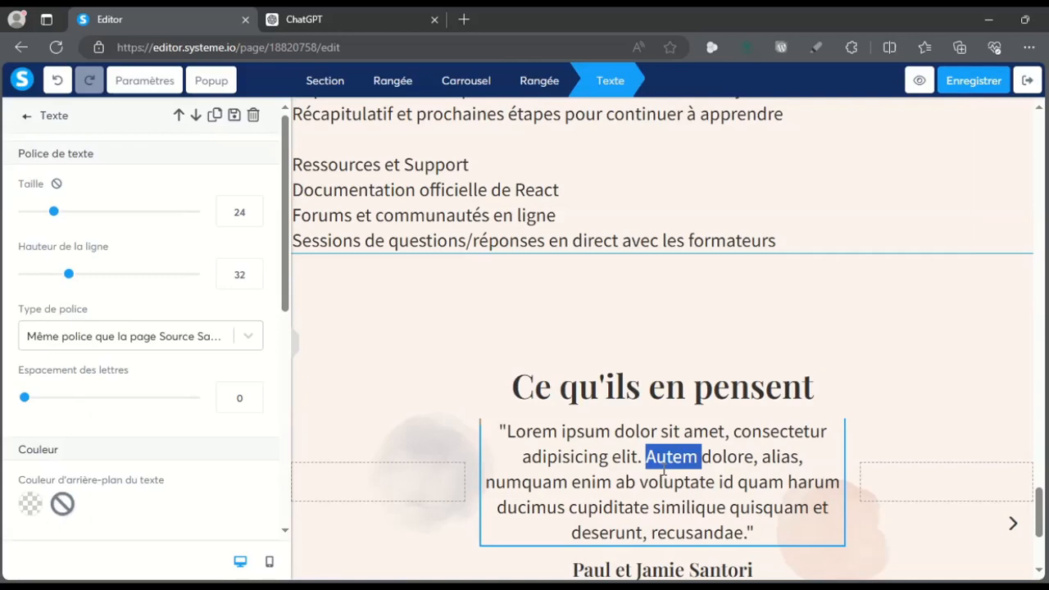
{"action": "triple_click", "coordinate": [664, 470]}
{"action": "key", "text": "BackSpace"}
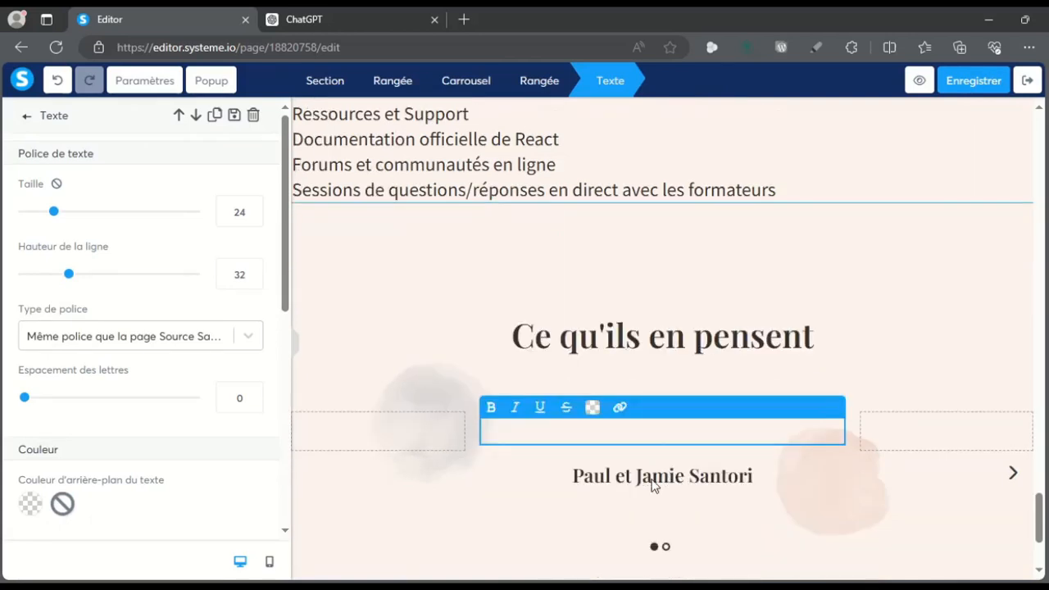
{"action": "left_click", "coordinate": [653, 481]}
{"action": "triple_click", "coordinate": [653, 480]}
{"action": "key", "text": "BackSpace"}
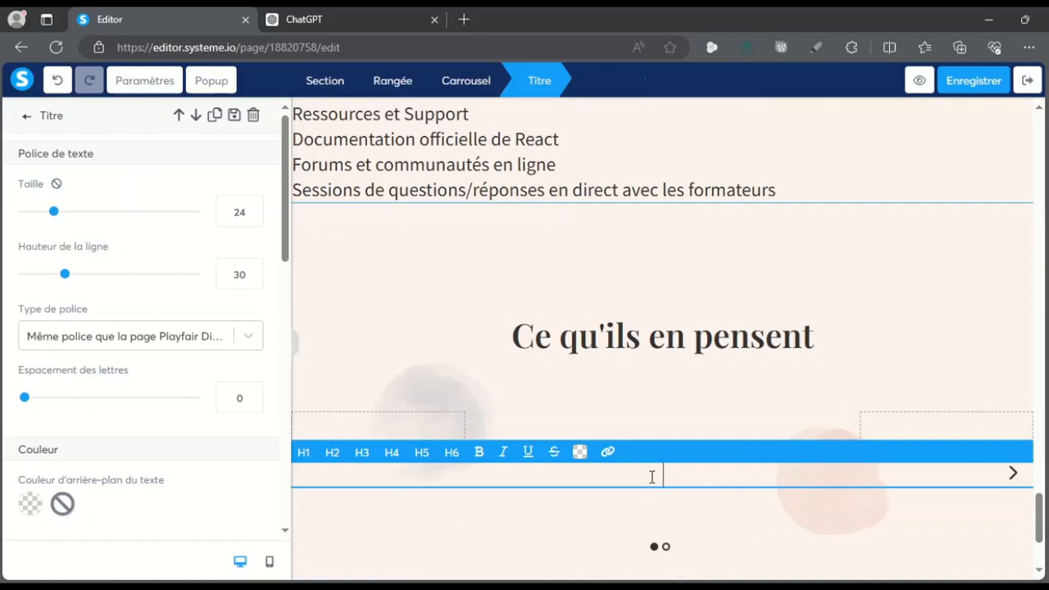
Step: Save the registration page, exit the editor and open the published version of the page
{"action": "left_click", "coordinate": [970, 84]}
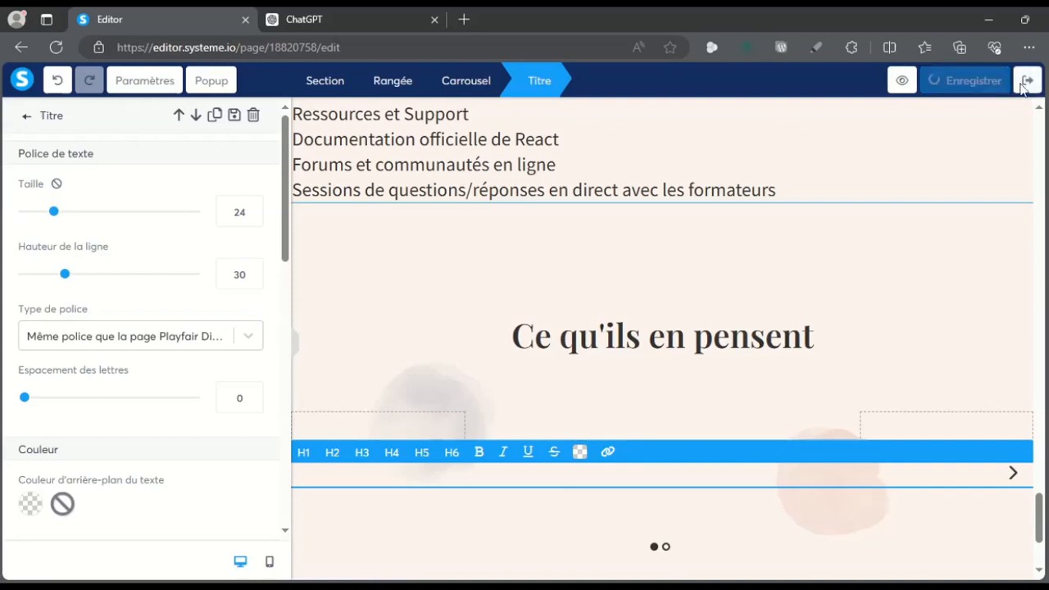
{"action": "left_click", "coordinate": [1029, 82]}
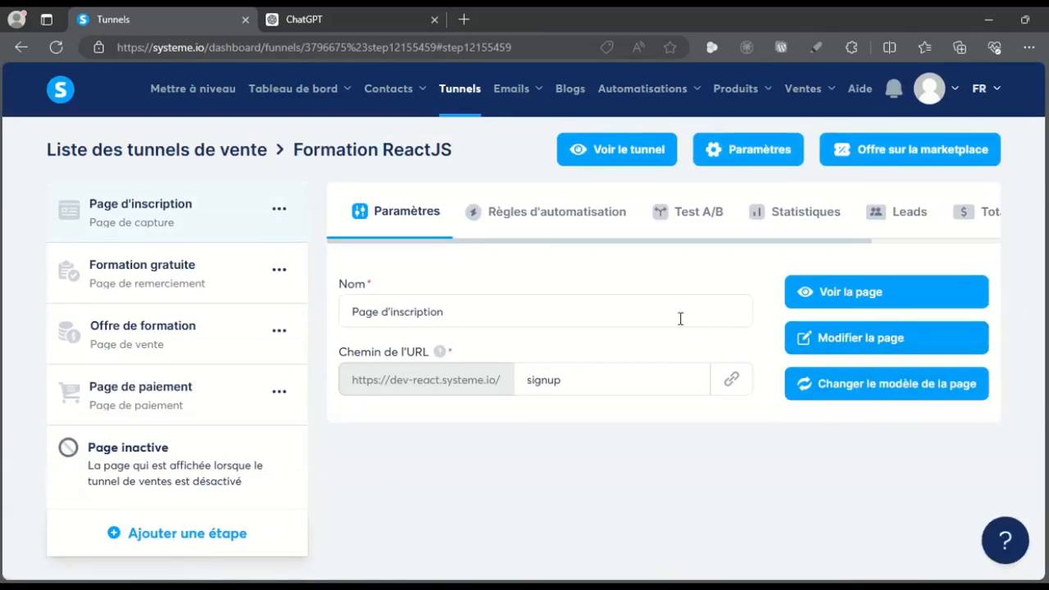
{"action": "left_click", "coordinate": [825, 296]}
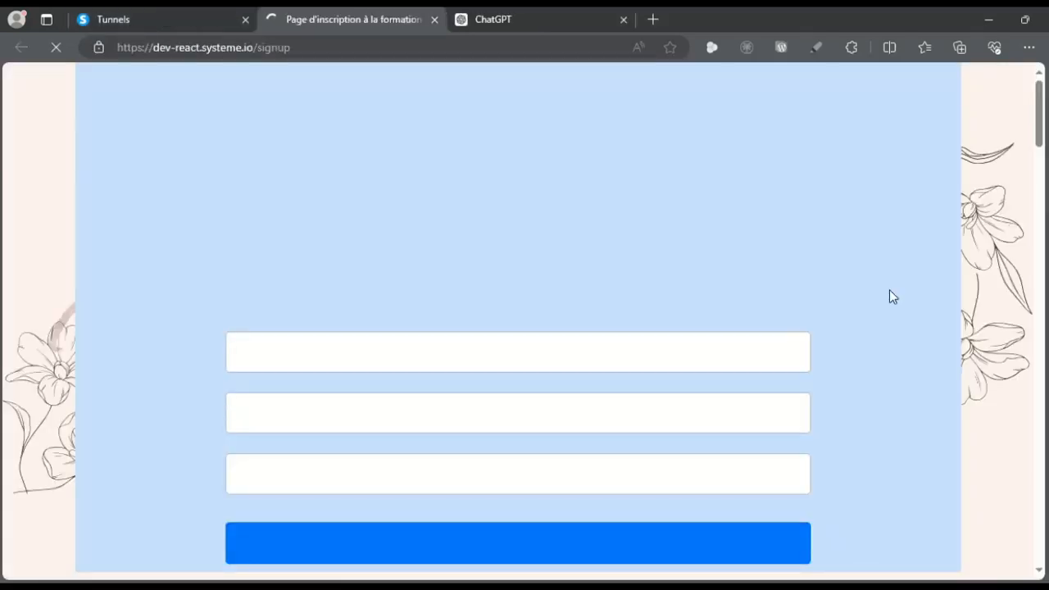
Step: Review the published registration page, checking the header, the sign-up form and the course programme below it
{"action": "scroll", "coordinate": [881, 298], "scroll_direction": "down", "scroll_amount": 2}
{"action": "scroll", "coordinate": [879, 328], "scroll_direction": "down", "scroll_amount": 2}
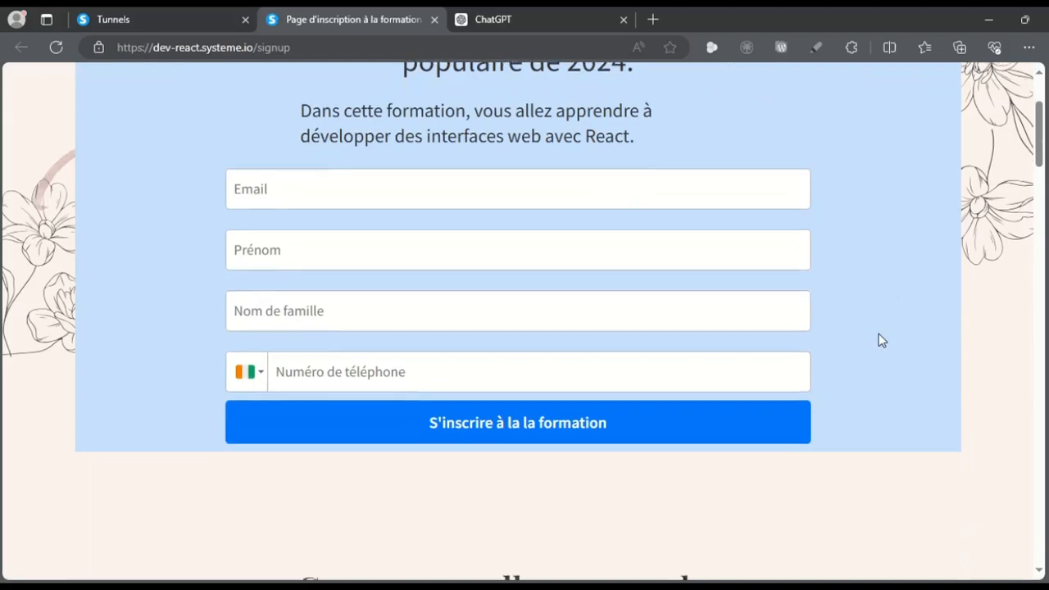
{"action": "scroll", "coordinate": [590, 316], "scroll_direction": "up", "scroll_amount": 1}
{"action": "scroll", "coordinate": [638, 297], "scroll_direction": "up", "scroll_amount": 3}
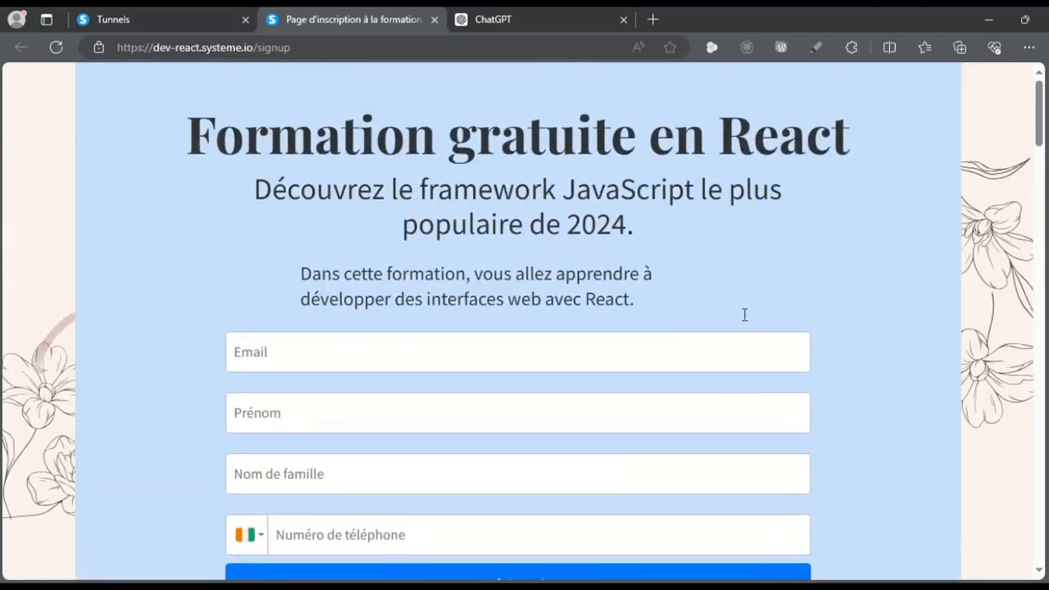
{"action": "scroll", "coordinate": [483, 222], "scroll_direction": "down", "scroll_amount": 10}
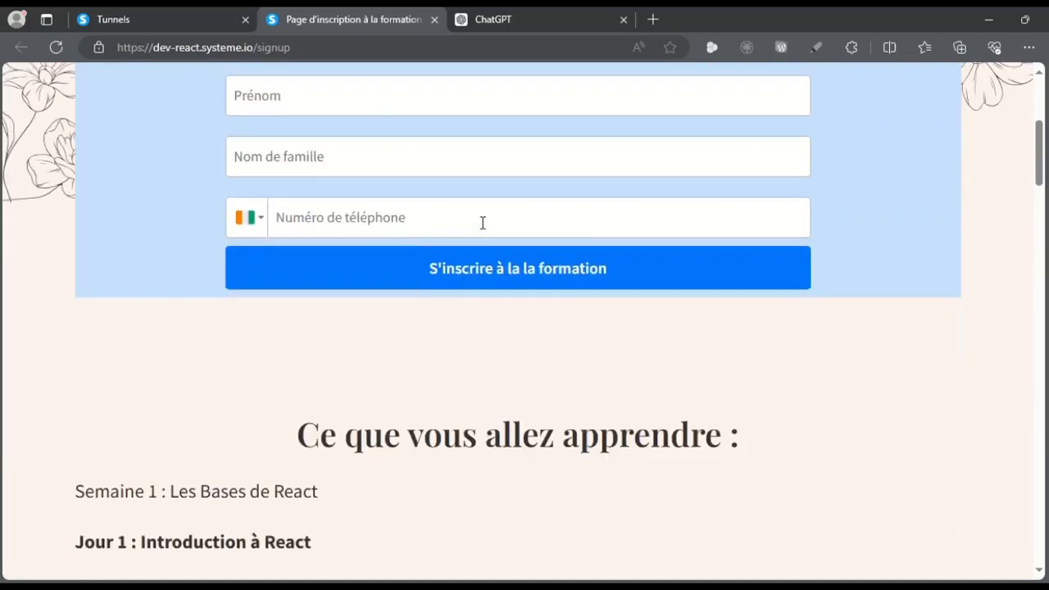
{"action": "scroll", "coordinate": [661, 280], "scroll_direction": "down", "scroll_amount": 10}
{"action": "scroll", "coordinate": [659, 279], "scroll_direction": "up", "scroll_amount": 20}
{"action": "scroll", "coordinate": [661, 274], "scroll_direction": "up", "scroll_amount": 2}
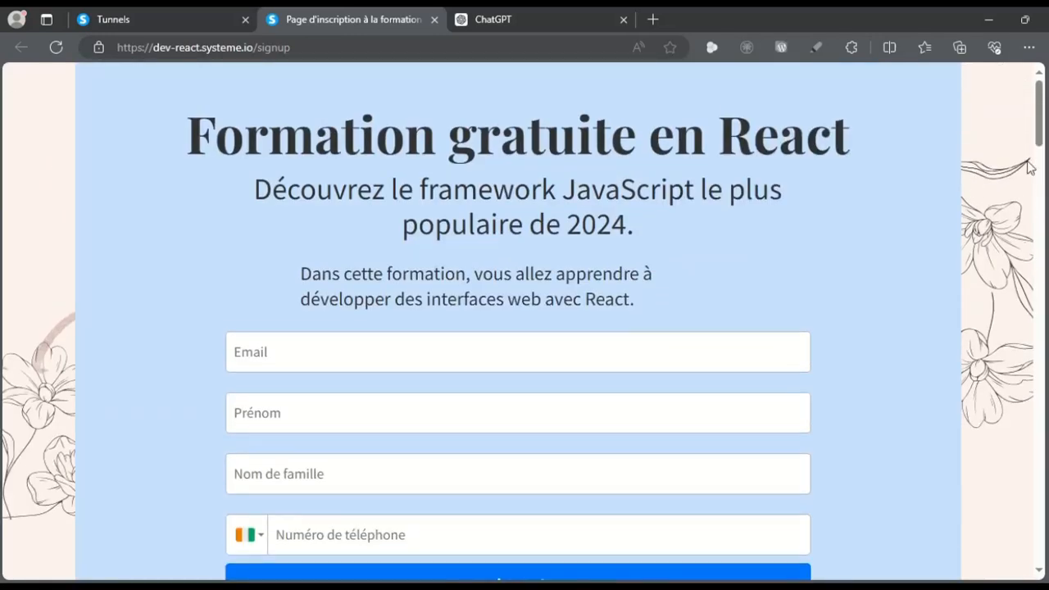
Step: Reopen the registration page for editing and add a row in the empty area below the "S'inscrire à la la formation" button
{"action": "left_click", "coordinate": [185, 9]}
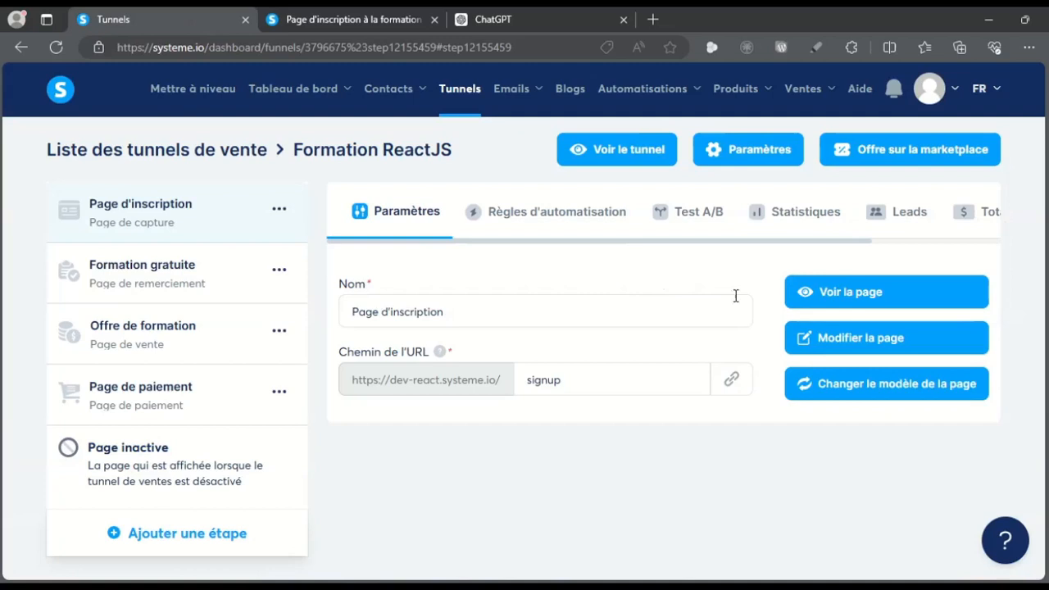
{"action": "left_click", "coordinate": [844, 336]}
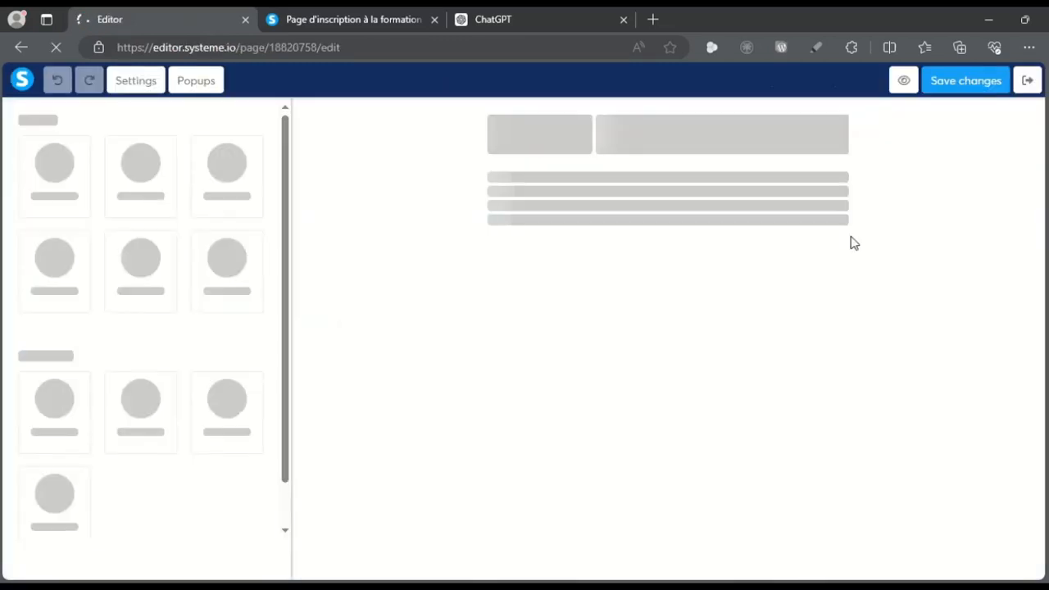
{"action": "scroll", "coordinate": [861, 246], "scroll_direction": "down", "scroll_amount": 6}
{"action": "scroll", "coordinate": [1012, 190], "scroll_direction": "up", "scroll_amount": 6}
{"action": "scroll", "coordinate": [632, 365], "scroll_direction": "down", "scroll_amount": 4}
{"action": "left_click", "coordinate": [632, 366]}
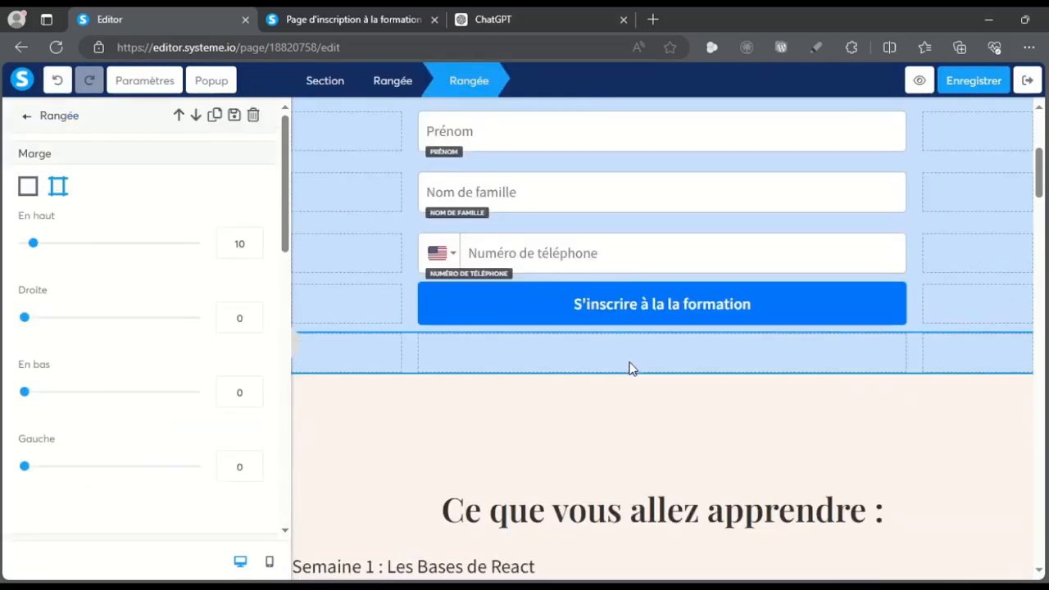
{"action": "left_click", "coordinate": [632, 369]}
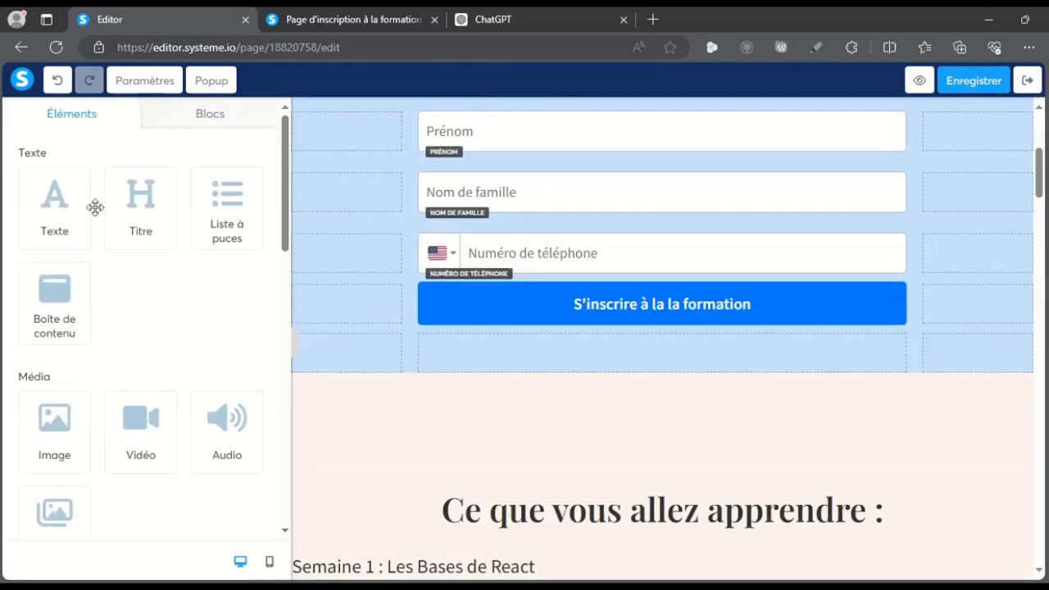
{"action": "scroll", "coordinate": [106, 298], "scroll_direction": "down", "scroll_amount": 4}
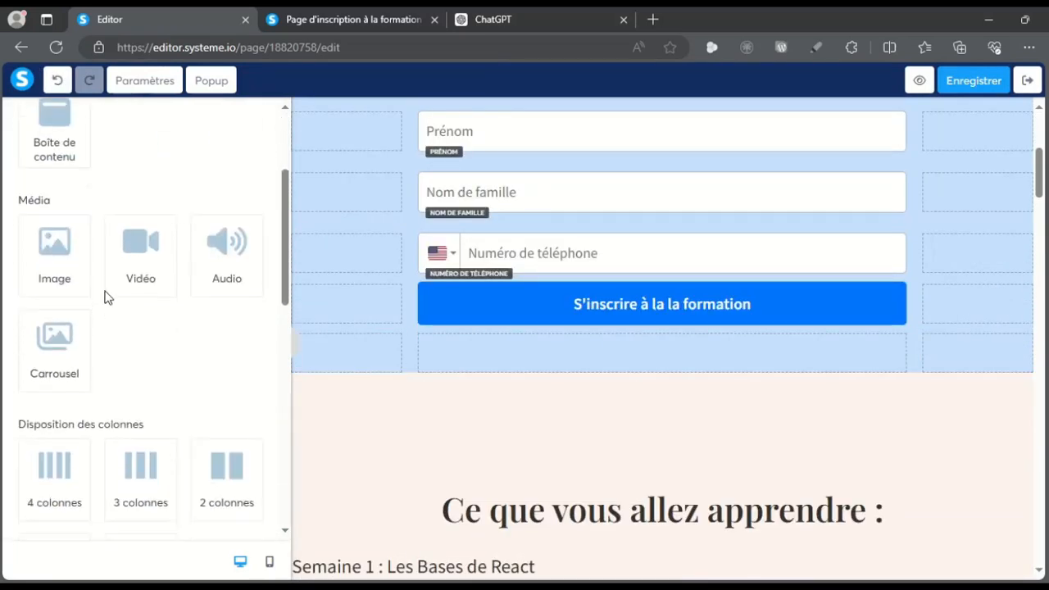
{"action": "left_click_drag", "start_coordinate": [45, 419], "coordinate": [614, 348]}
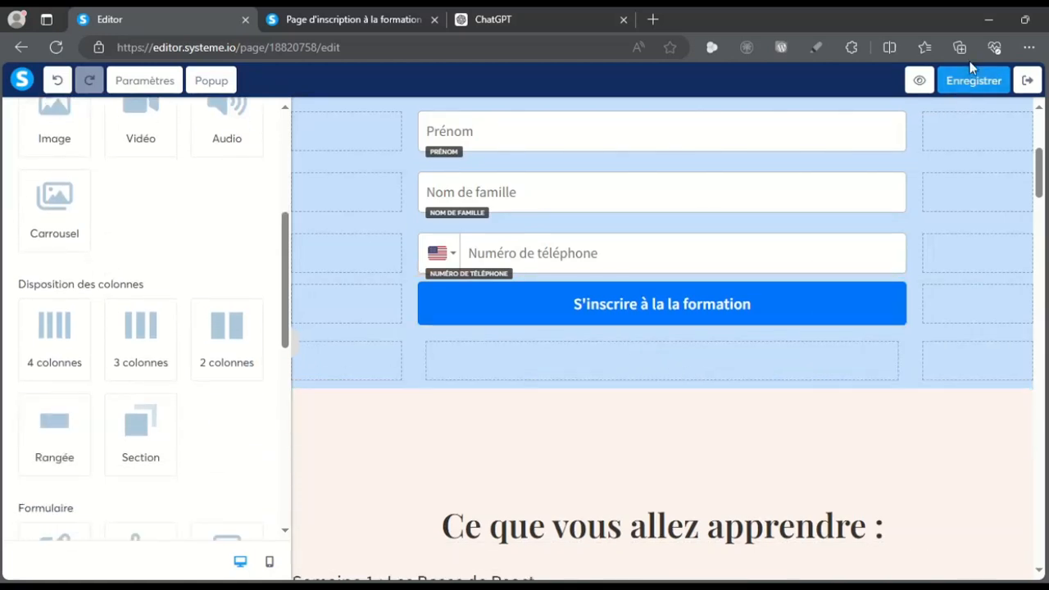
Step: Save the page and check the spacing below the sign-up button on the reloaded published page
{"action": "left_click", "coordinate": [974, 82]}
{"action": "left_click", "coordinate": [349, 14]}
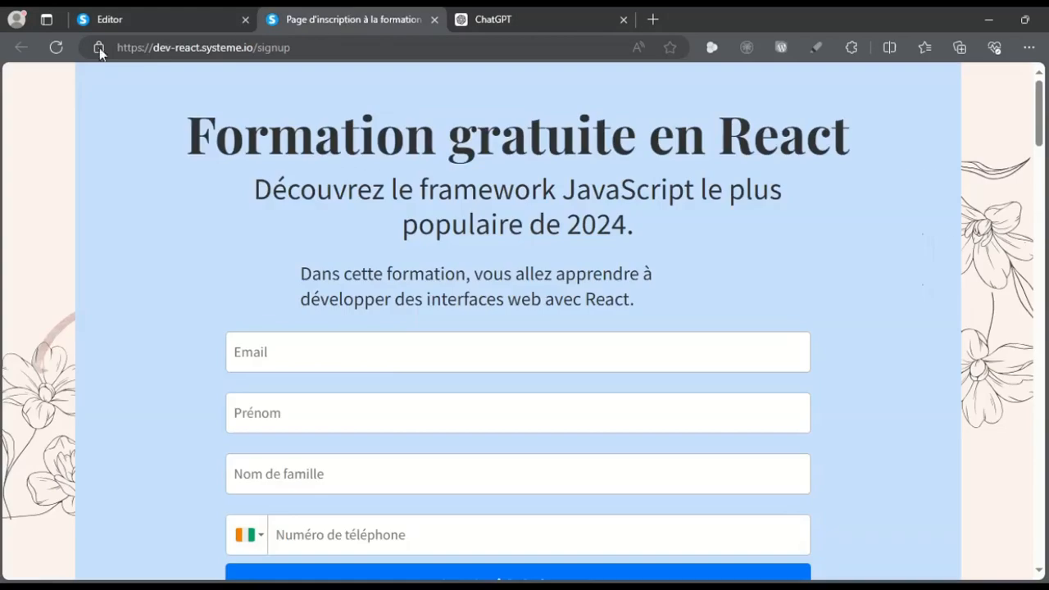
{"action": "left_click", "coordinate": [56, 49]}
{"action": "scroll", "coordinate": [771, 284], "scroll_direction": "down", "scroll_amount": 3}
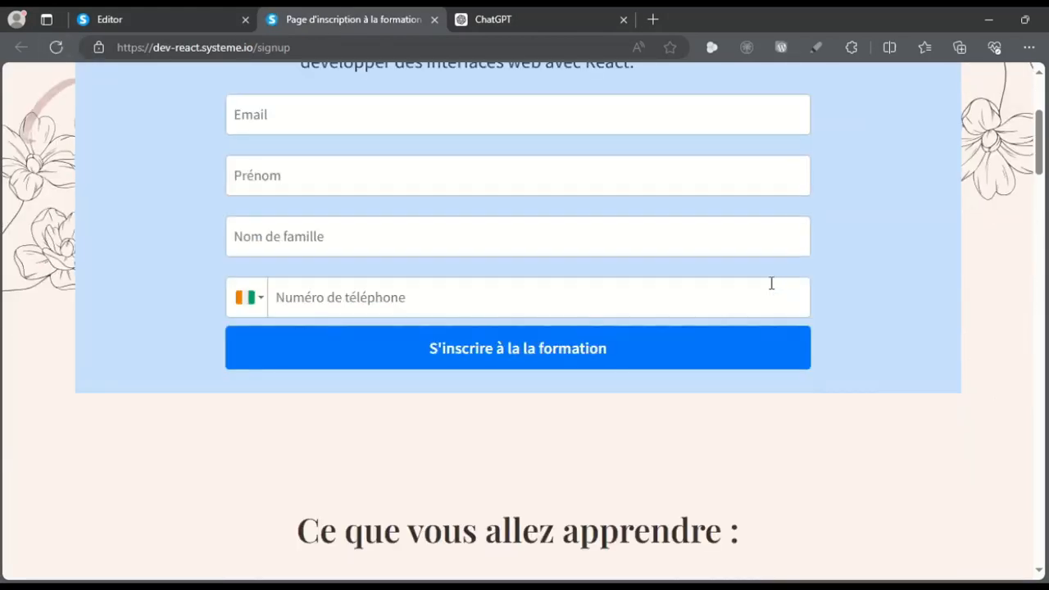
{"action": "scroll", "coordinate": [771, 284], "scroll_direction": "up", "scroll_amount": 2}
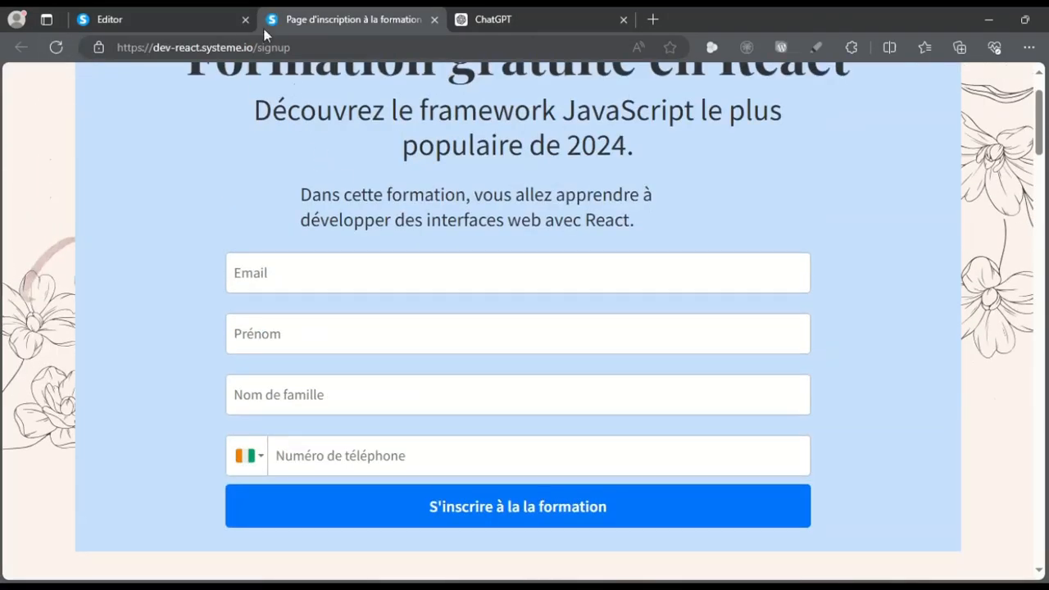
Step: Return to the editor and examine the margin, padding, border and visibility settings of the row below the sign-up button
{"action": "left_click", "coordinate": [169, 18]}
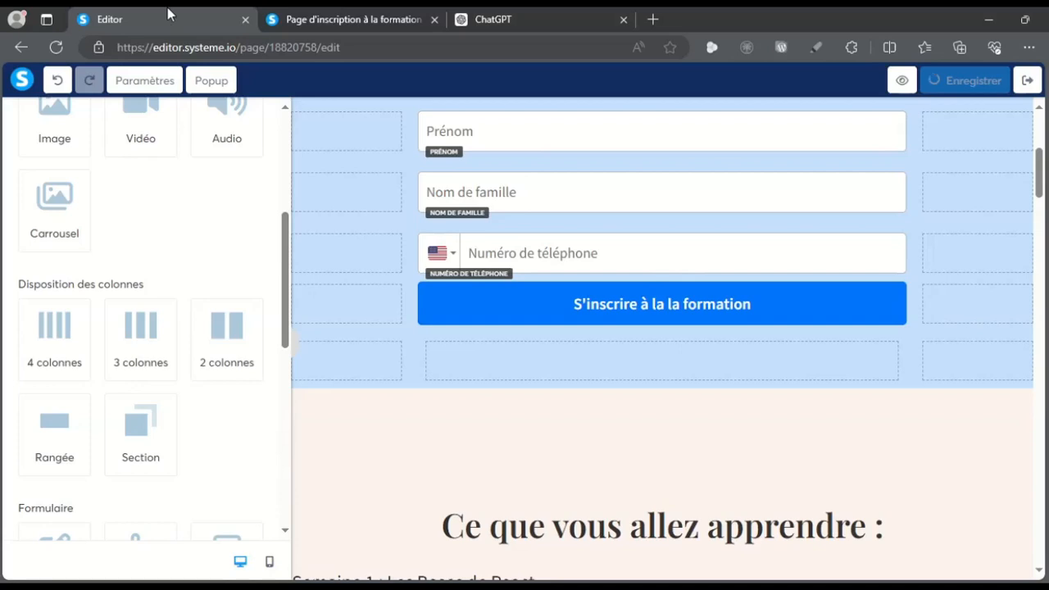
{"action": "left_click", "coordinate": [673, 364]}
{"action": "scroll", "coordinate": [115, 320], "scroll_direction": "down", "scroll_amount": 2}
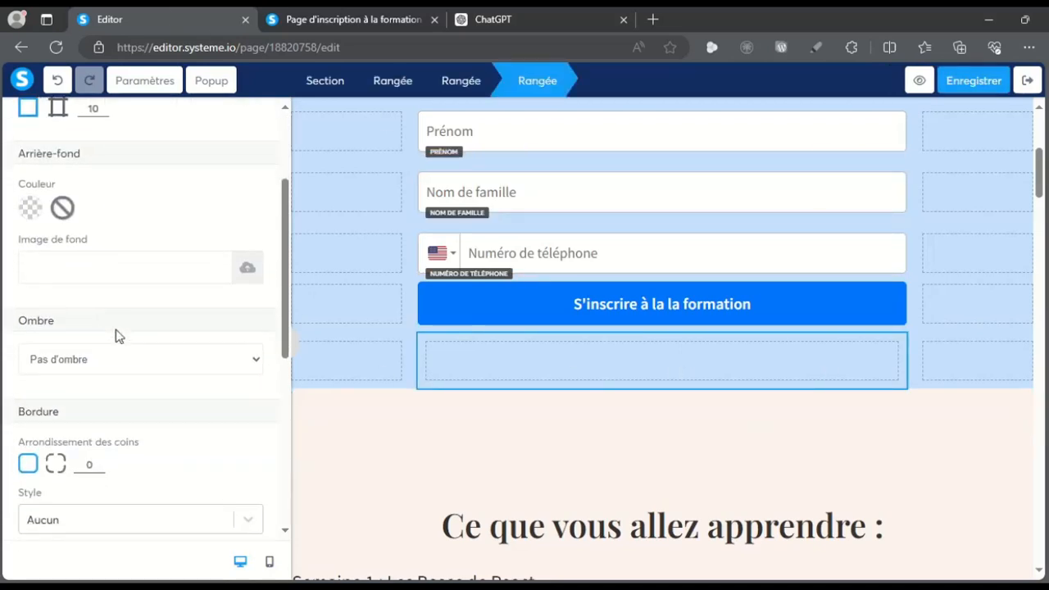
{"action": "scroll", "coordinate": [115, 333], "scroll_direction": "down", "scroll_amount": 5}
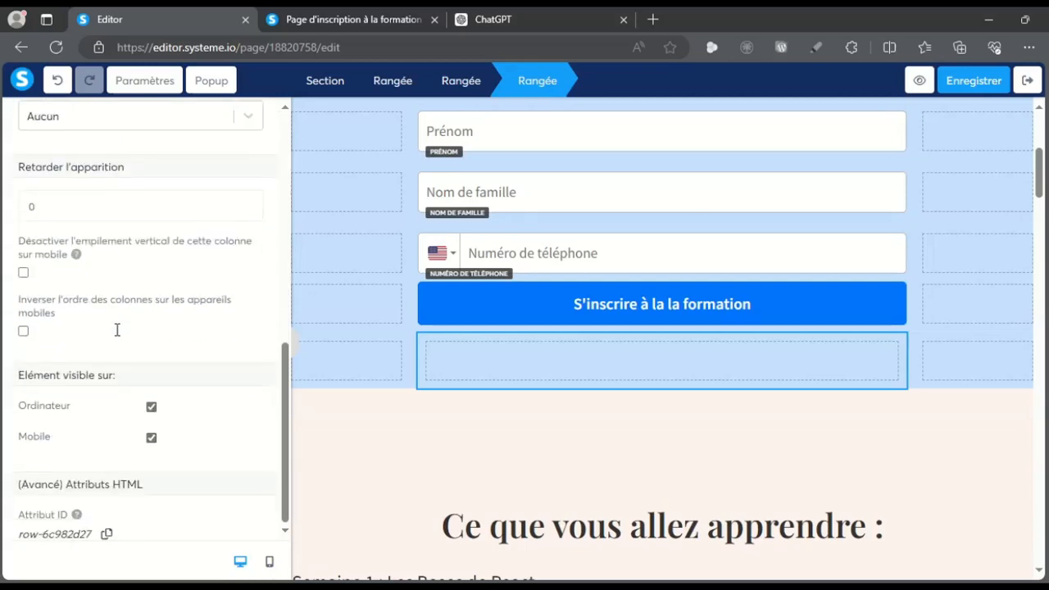
{"action": "scroll", "coordinate": [115, 336], "scroll_direction": "up", "scroll_amount": 7}
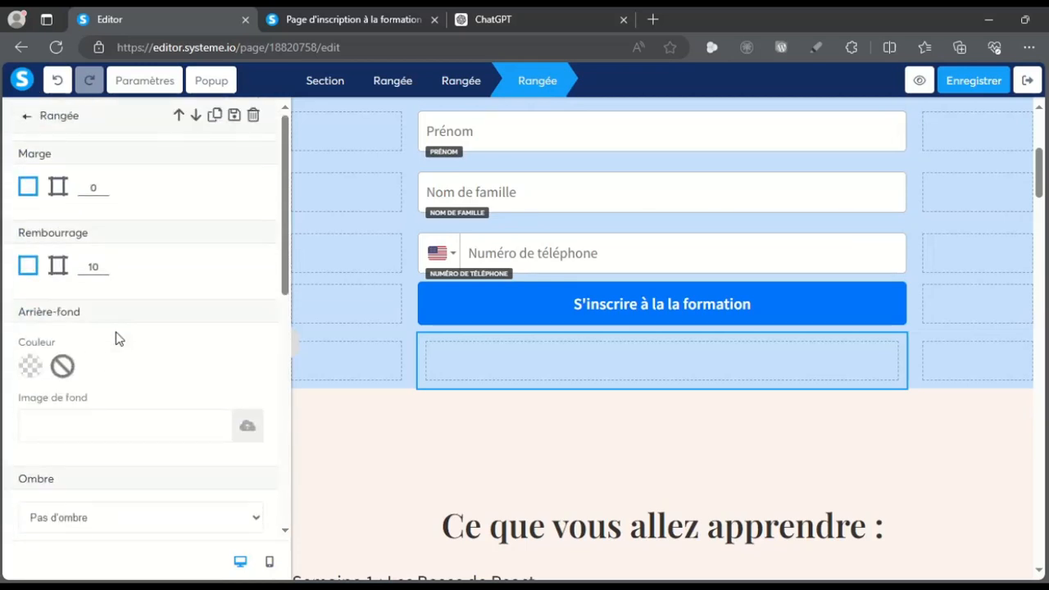
{"action": "left_click", "coordinate": [658, 365]}
{"action": "left_click", "coordinate": [657, 363]}
{"action": "left_click", "coordinate": [657, 363]}
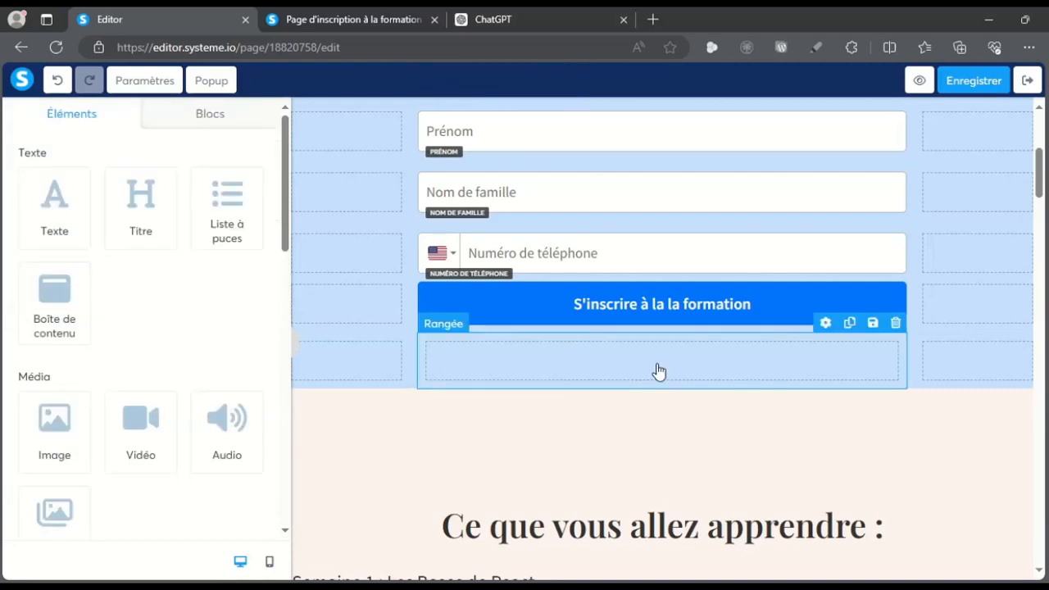
{"action": "left_click", "coordinate": [658, 369]}
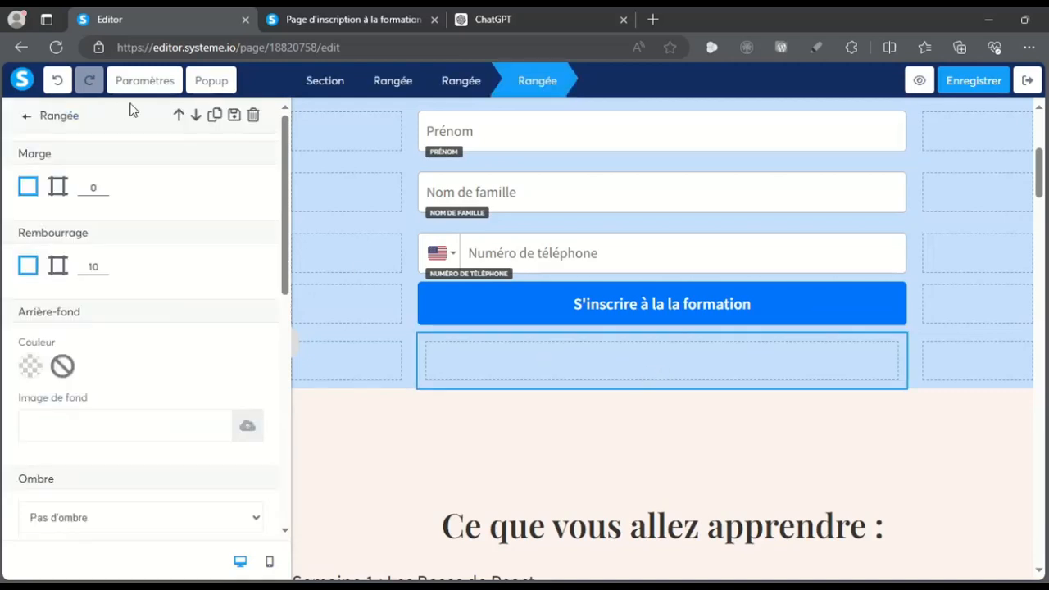
Step: Nest another row inside the empty row below the sign-up button
{"action": "left_click", "coordinate": [641, 347]}
{"action": "scroll", "coordinate": [184, 303], "scroll_direction": "down", "scroll_amount": 4}
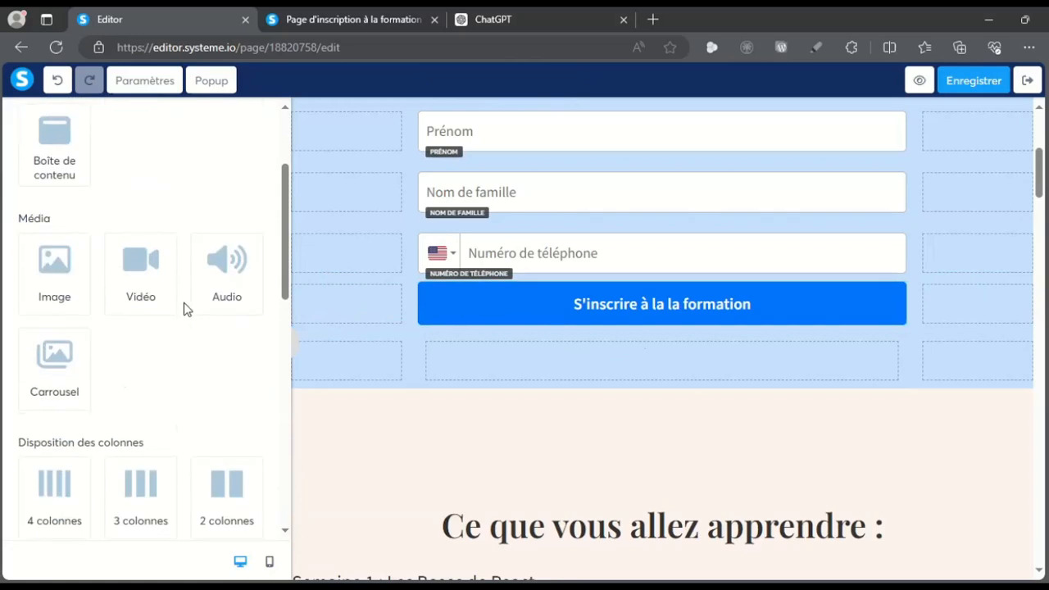
{"action": "scroll", "coordinate": [184, 321], "scroll_direction": "down", "scroll_amount": 2}
{"action": "left_click_drag", "start_coordinate": [48, 272], "coordinate": [696, 353]}
{"action": "left_click", "coordinate": [660, 374]}
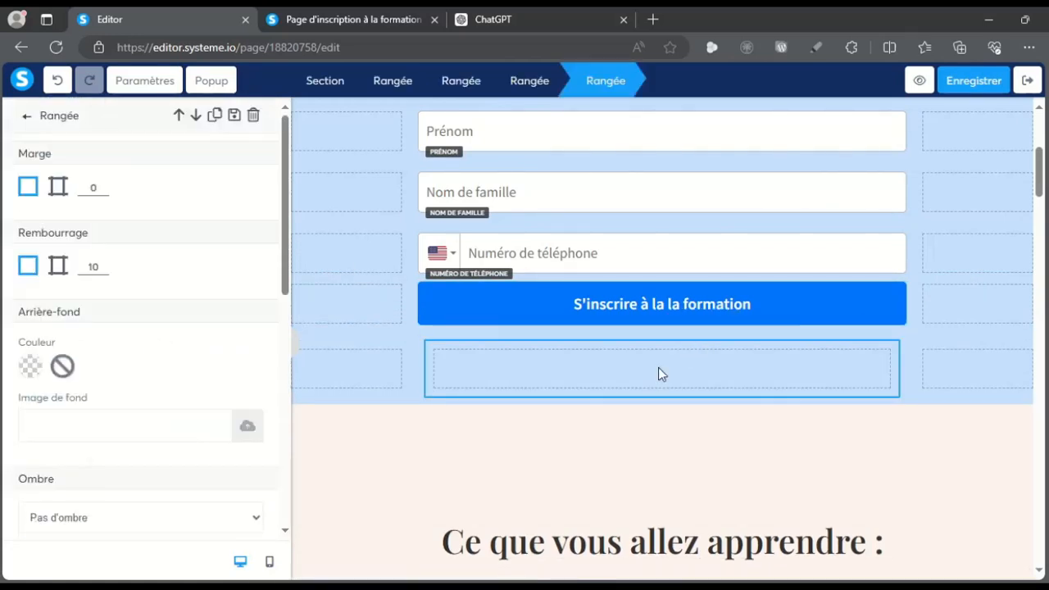
Step: Place a text element in the innermost row below the sign-up button and delete its placeholder text
{"action": "left_click", "coordinate": [582, 363]}
{"action": "scroll", "coordinate": [119, 331], "scroll_direction": "down", "scroll_amount": 3}
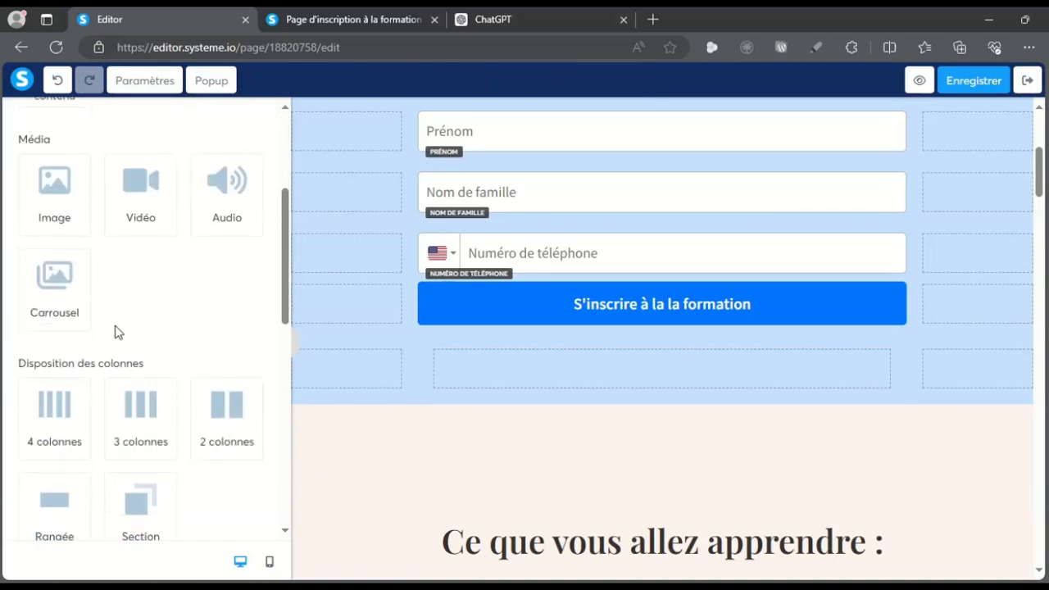
{"action": "scroll", "coordinate": [103, 350], "scroll_direction": "up", "scroll_amount": 3}
{"action": "left_click_drag", "start_coordinate": [49, 215], "coordinate": [713, 375]}
{"action": "triple_click", "coordinate": [610, 382]}
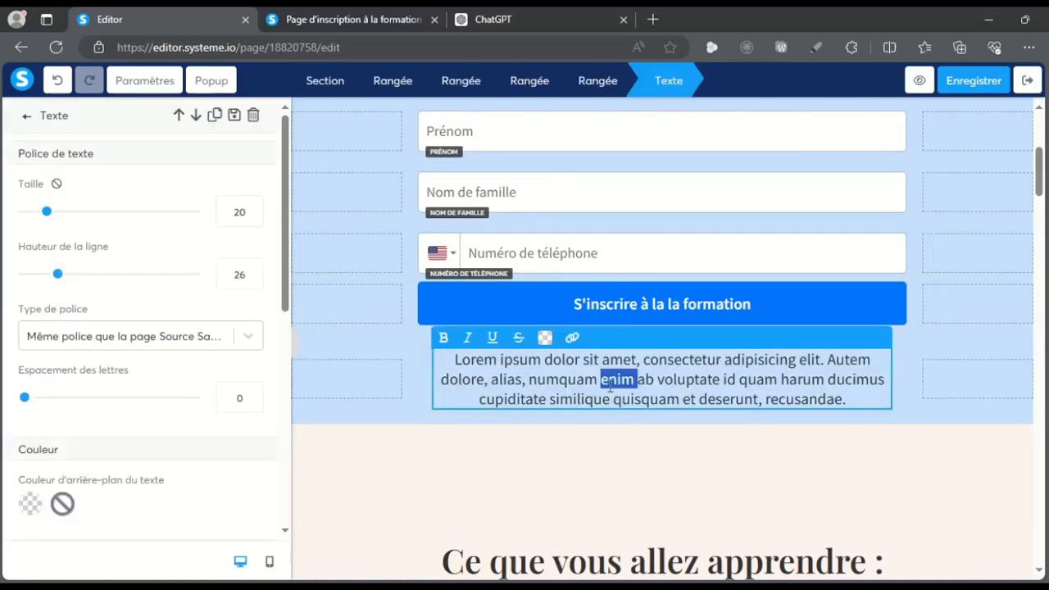
{"action": "key", "text": "BackSpace"}
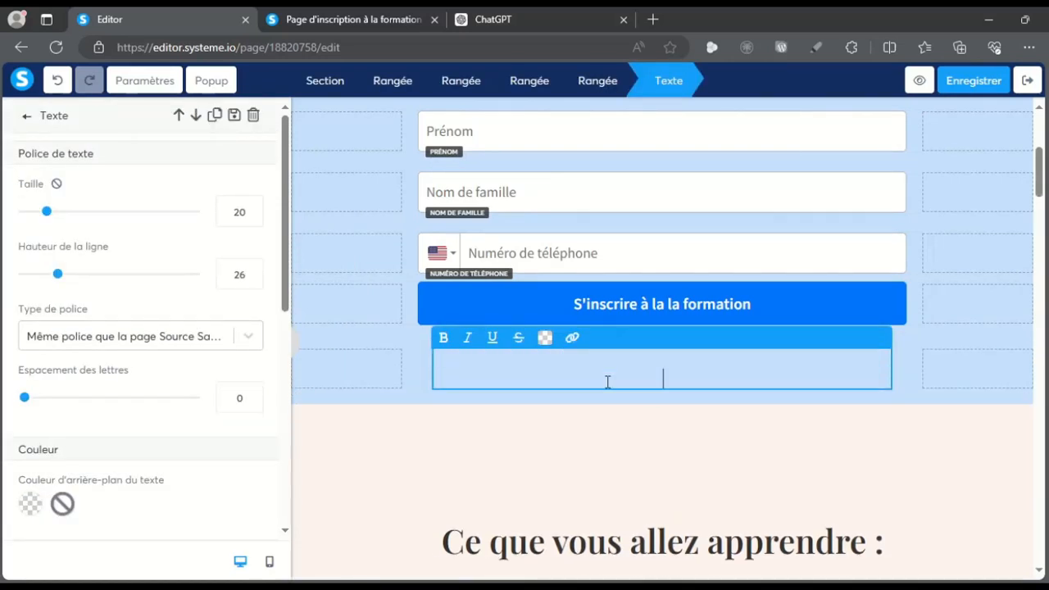
Step: Leave the text element below the sign-up button blank and save the registration page
{"action": "key", "text": "Return"}
{"action": "key", "text": "BackSpace"}
{"action": "left_click", "coordinate": [958, 79]}
Step: Reload the published registration page and check the space below the "S'inscrire à la la formation" button
{"action": "left_click", "coordinate": [407, 14]}
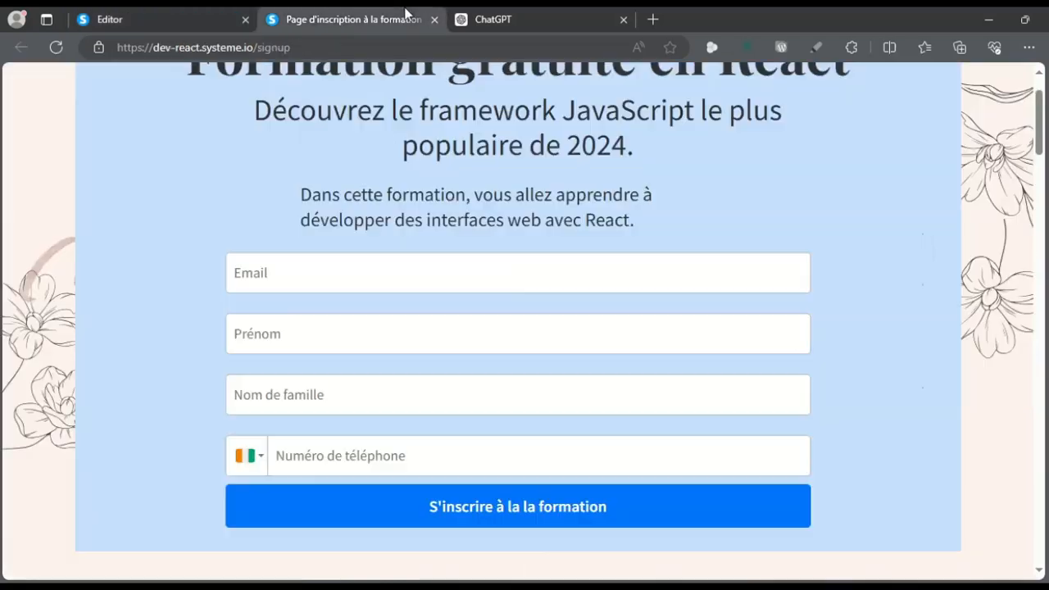
{"action": "left_click", "coordinate": [56, 47]}
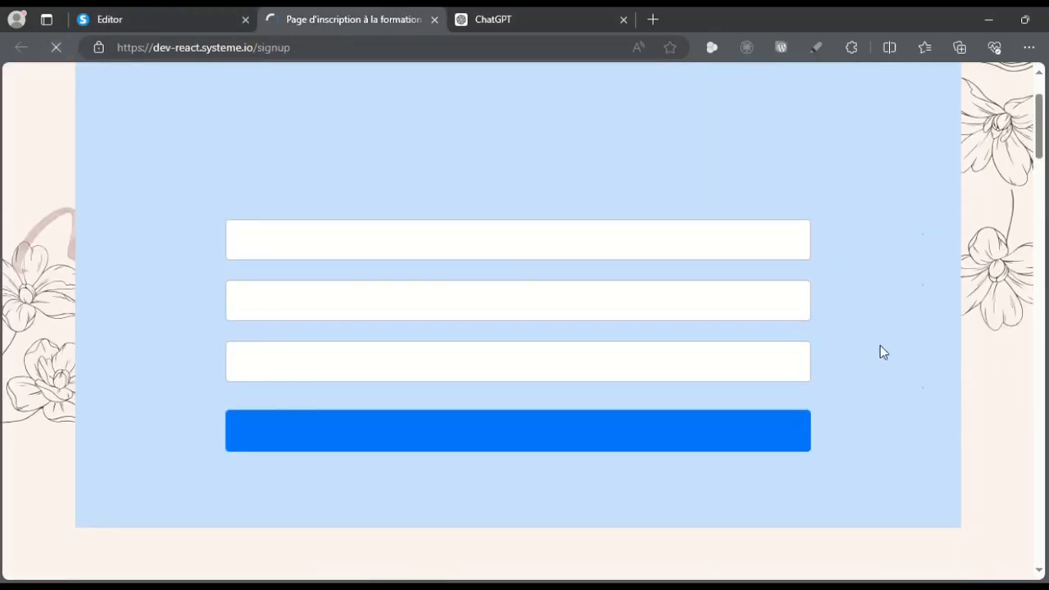
{"action": "scroll", "coordinate": [504, 363], "scroll_direction": "down", "scroll_amount": 3}
{"action": "scroll", "coordinate": [665, 337], "scroll_direction": "up", "scroll_amount": 4}
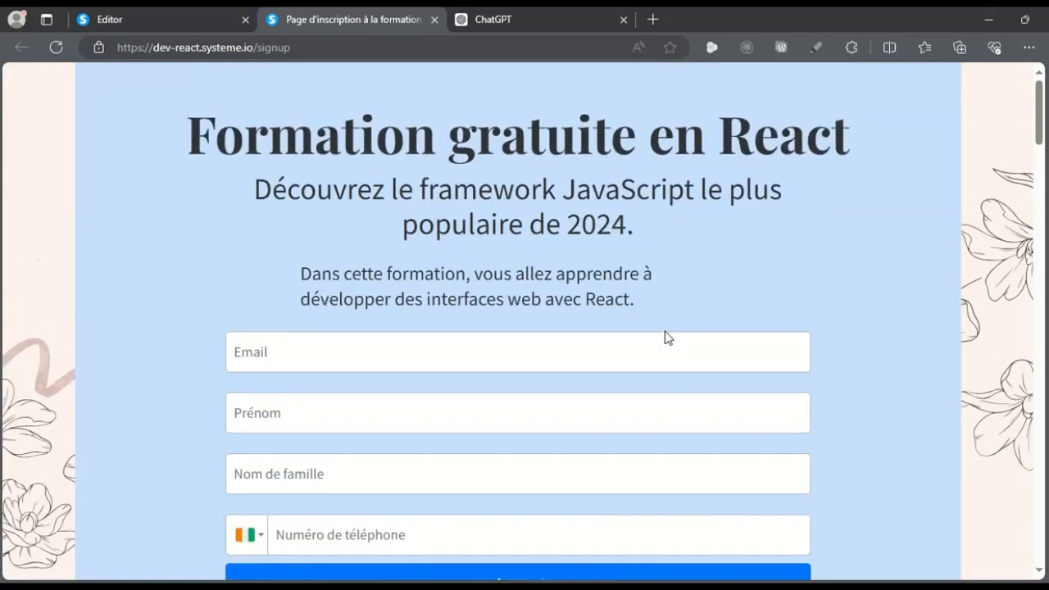
{"action": "scroll", "coordinate": [828, 345], "scroll_direction": "down", "scroll_amount": 3}
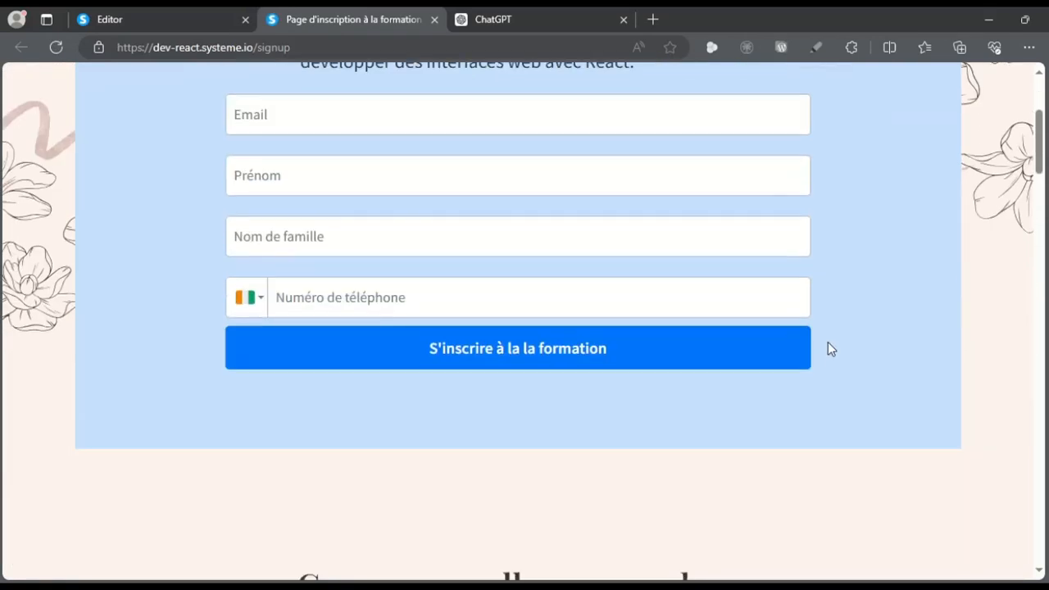
{"action": "scroll", "coordinate": [828, 347], "scroll_direction": "up", "scroll_amount": 3}
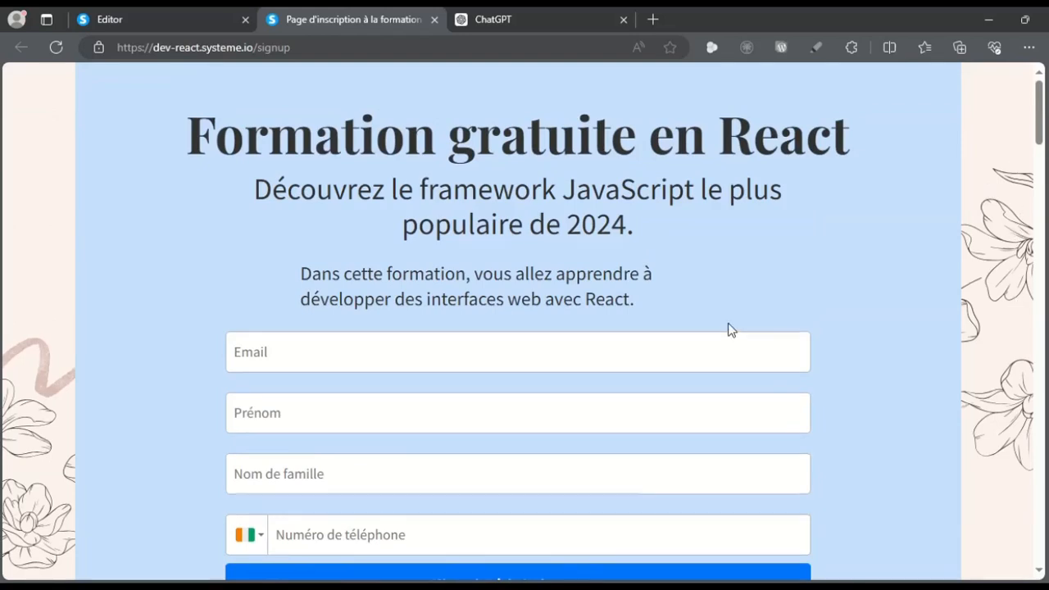
{"action": "scroll", "coordinate": [730, 329], "scroll_direction": "down", "scroll_amount": 3}
{"action": "scroll", "coordinate": [729, 327], "scroll_direction": "up", "scroll_amount": 3}
{"action": "scroll", "coordinate": [564, 197], "scroll_direction": "down", "scroll_amount": 3}
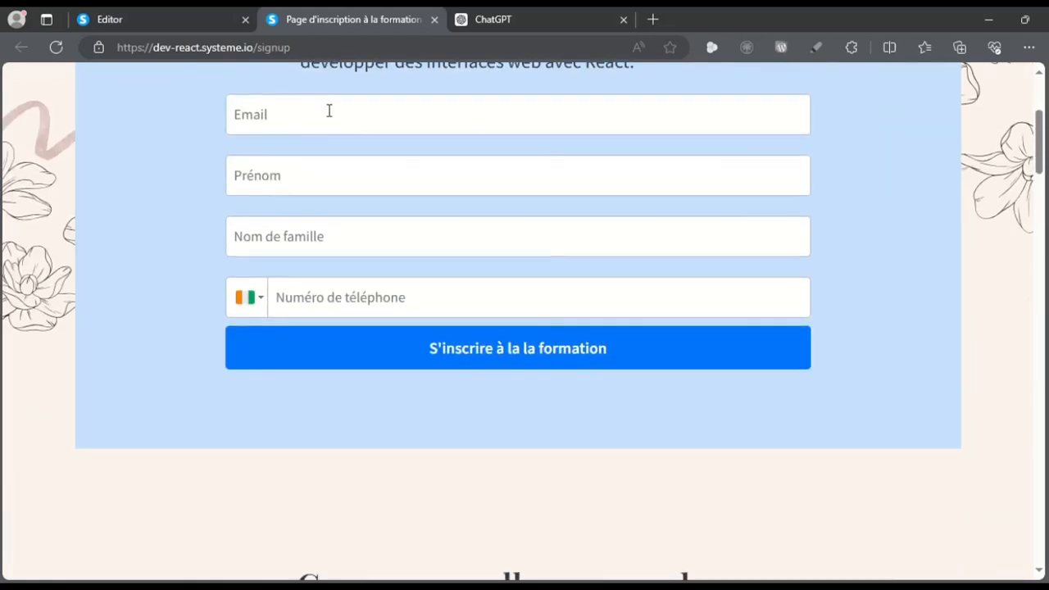
Step: Test the published form's email, first name, last name and phone fields without filling them in, and review the course programme
{"action": "left_click", "coordinate": [330, 112]}
{"action": "left_click", "coordinate": [716, 170]}
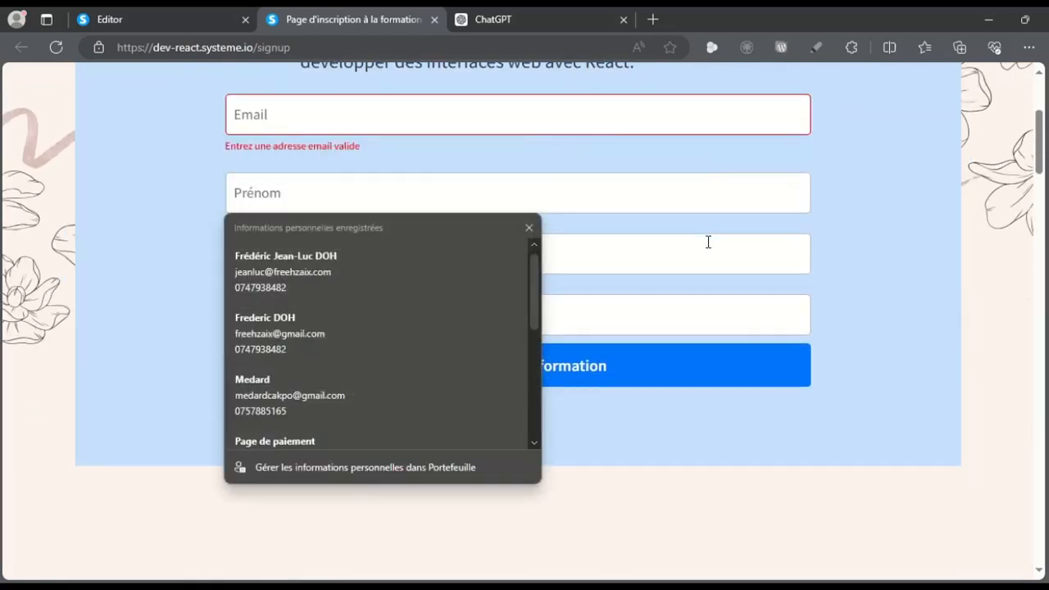
{"action": "left_click", "coordinate": [708, 242]}
{"action": "left_click", "coordinate": [710, 308]}
{"action": "left_click", "coordinate": [708, 335]}
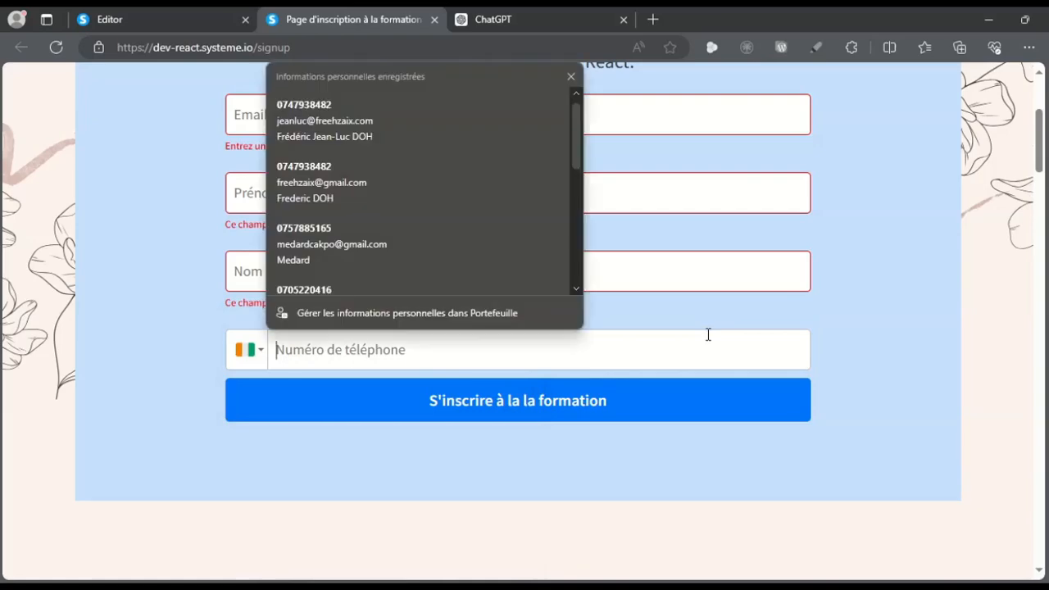
{"action": "scroll", "coordinate": [893, 264], "scroll_direction": "down", "scroll_amount": 9}
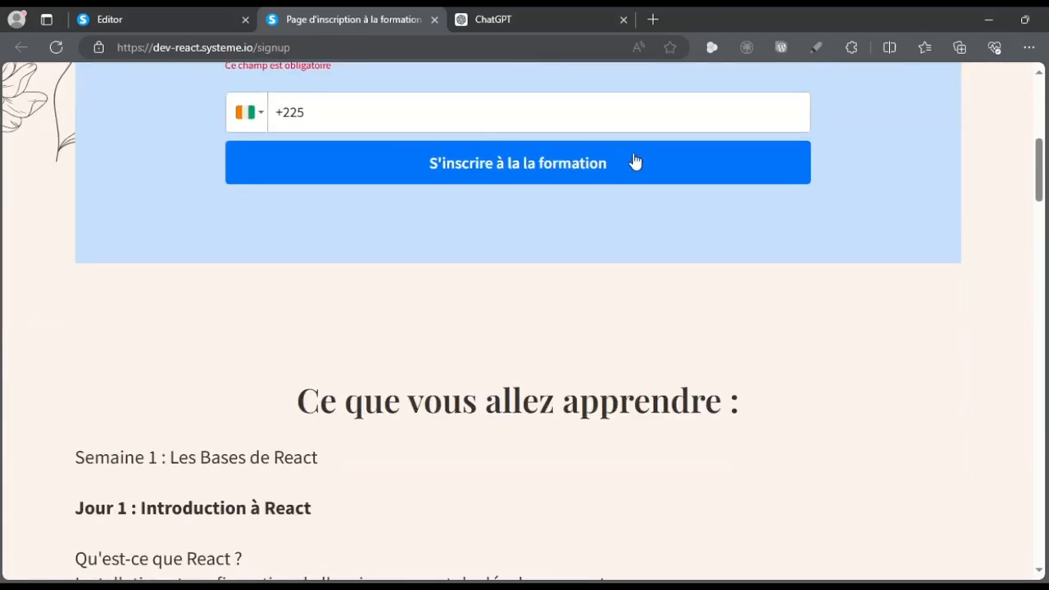
{"action": "scroll", "coordinate": [767, 248], "scroll_direction": "down", "scroll_amount": 20}
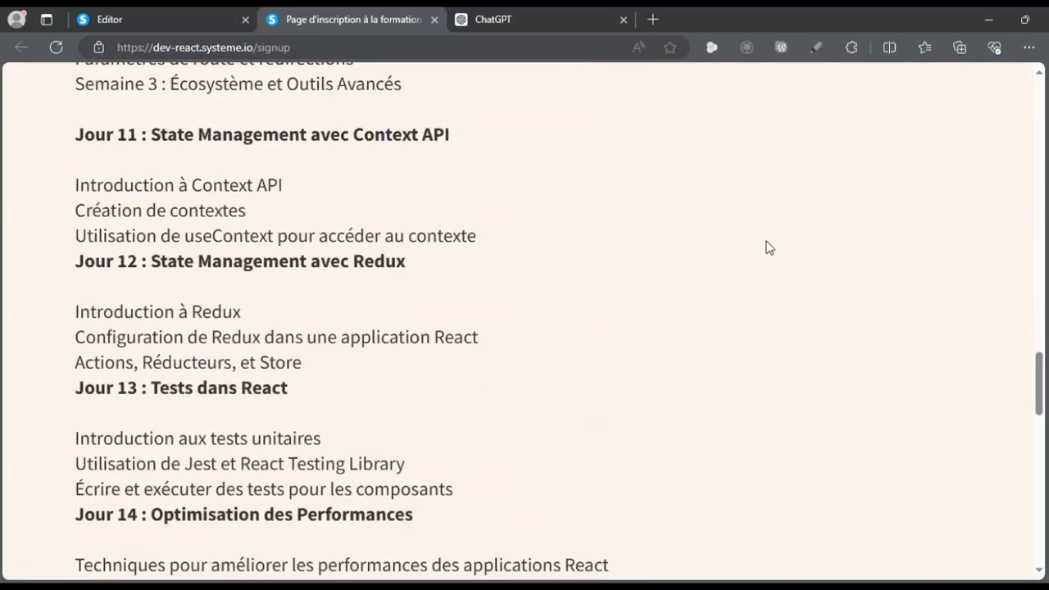
Step: Go back to the page editor and exit it to the funnel's dashboard
{"action": "left_click", "coordinate": [76, 14]}
{"action": "left_click", "coordinate": [1024, 79]}
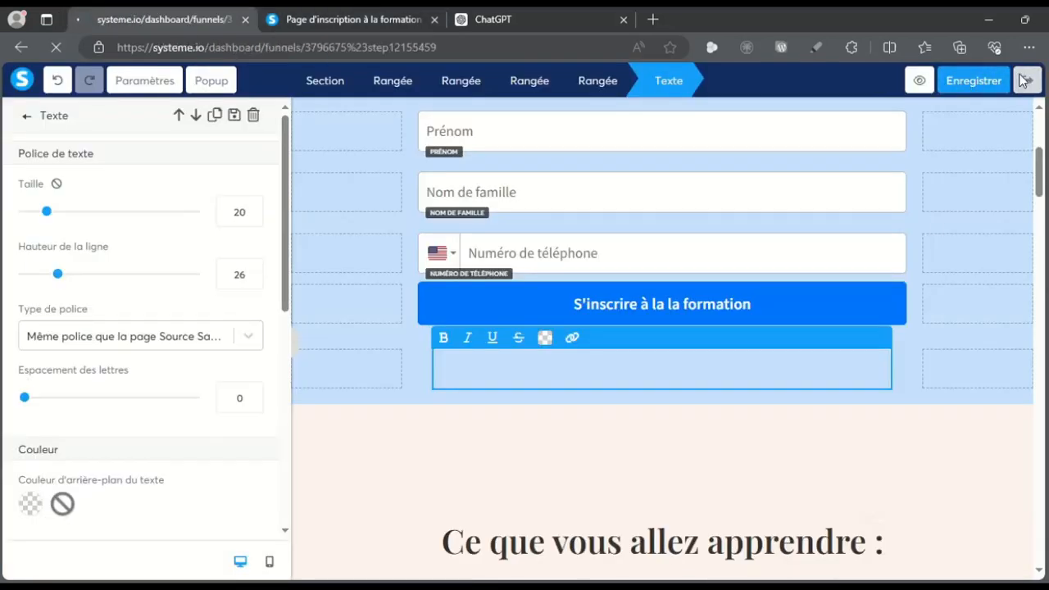